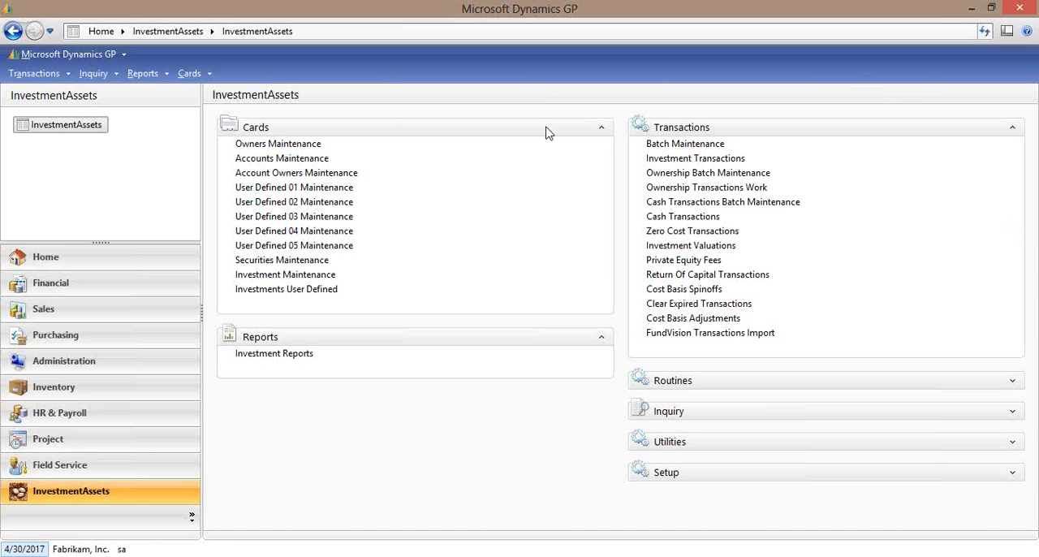
# Open the BA investment record in Investment Maintenance, then view and close its Yahoo Finance quote page.
pyautogui.click(325, 276)
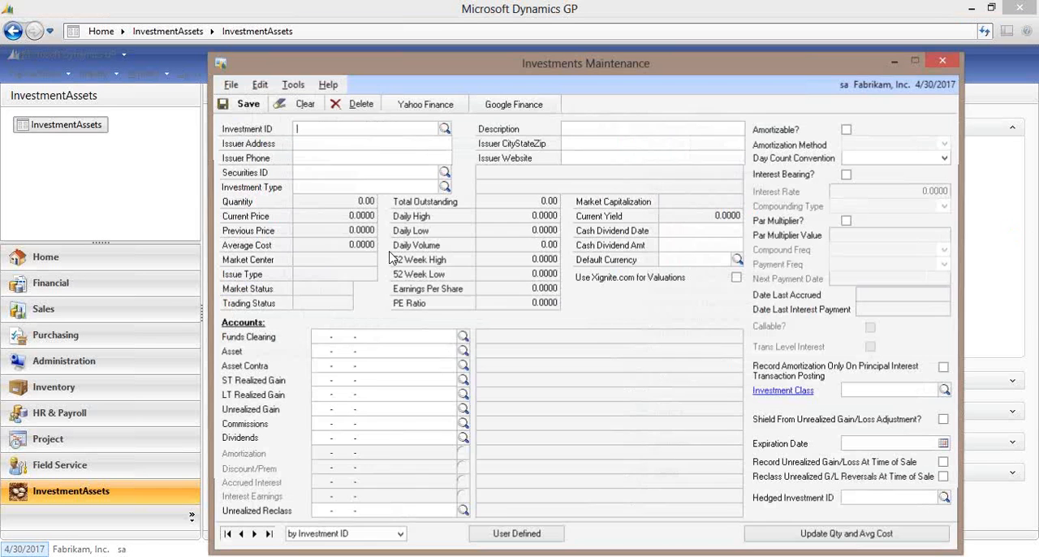
pyautogui.click(445, 130)
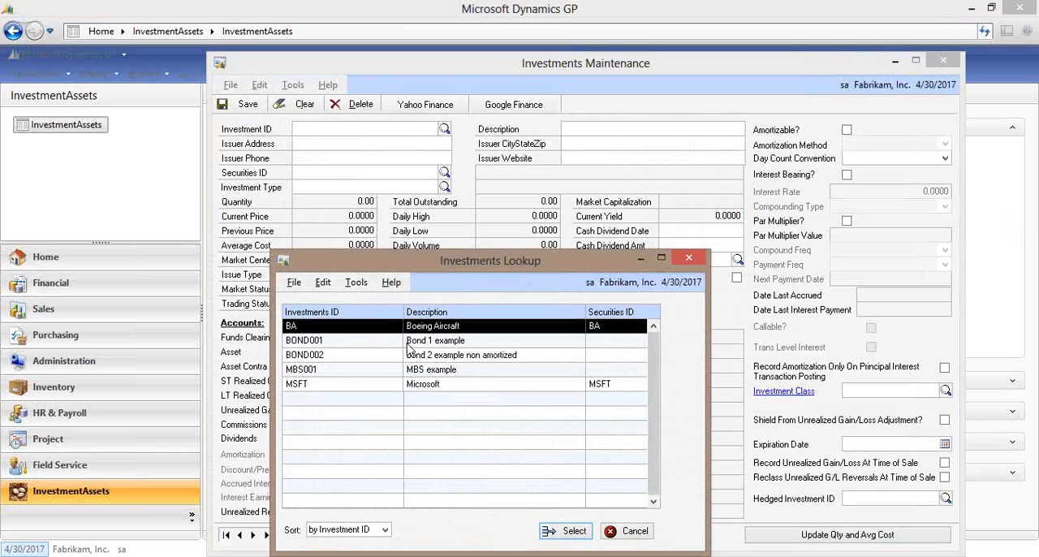
pyautogui.doubleClick(407, 328)
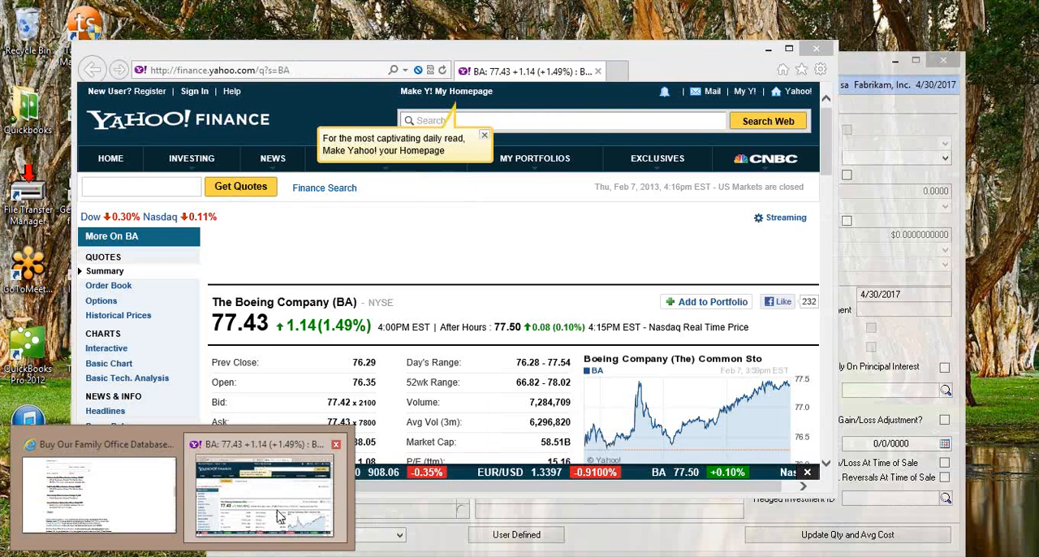
pyautogui.click(280, 517)
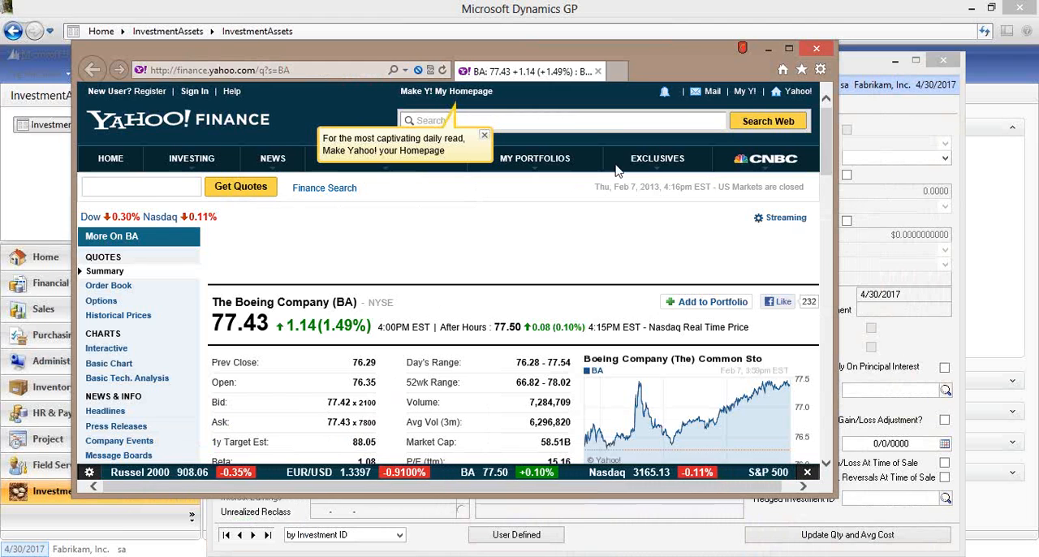
pyautogui.click(815, 51)
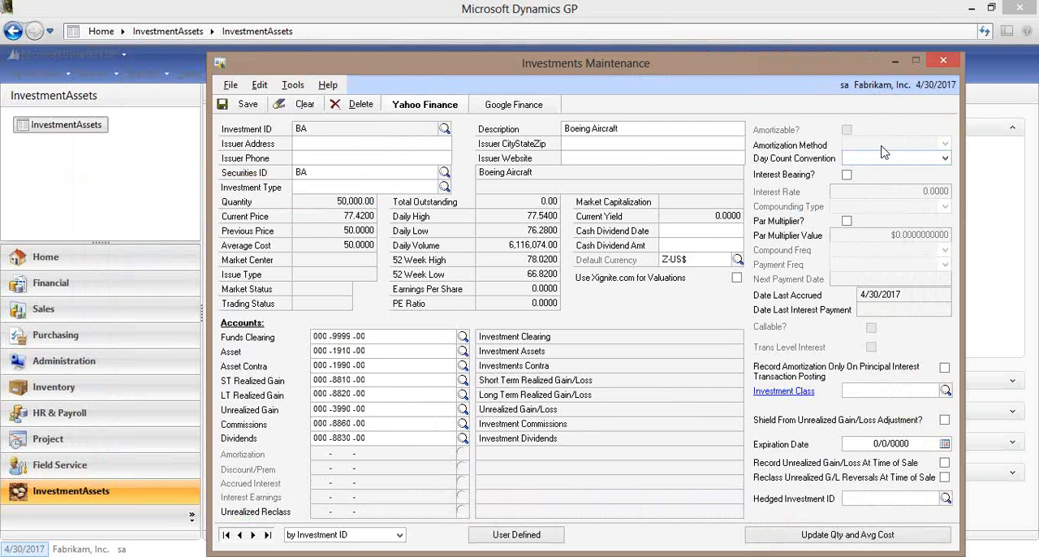
# Review the day count convention options for the BA investment and close its record.
pyautogui.click(942, 162)
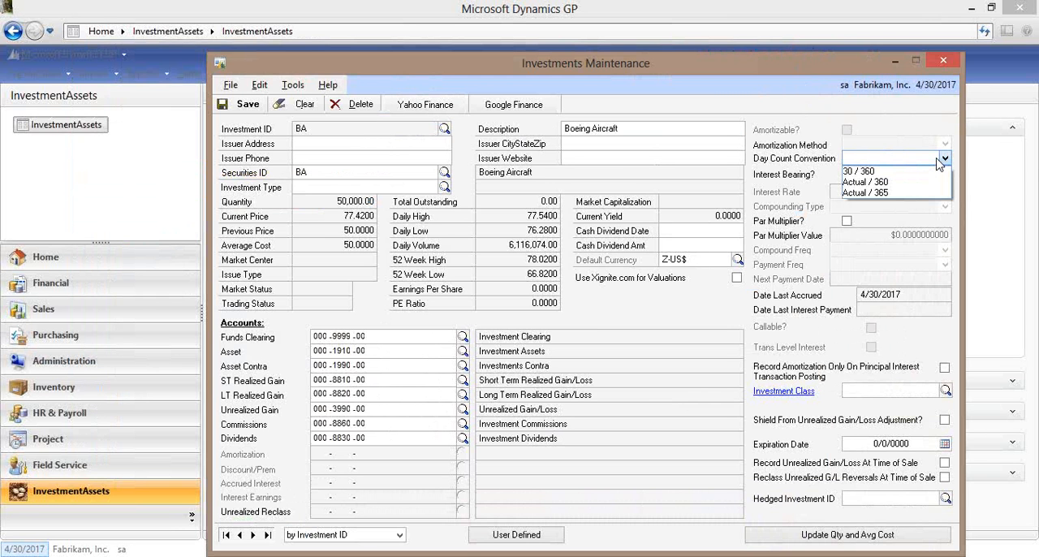
pyautogui.click(939, 164)
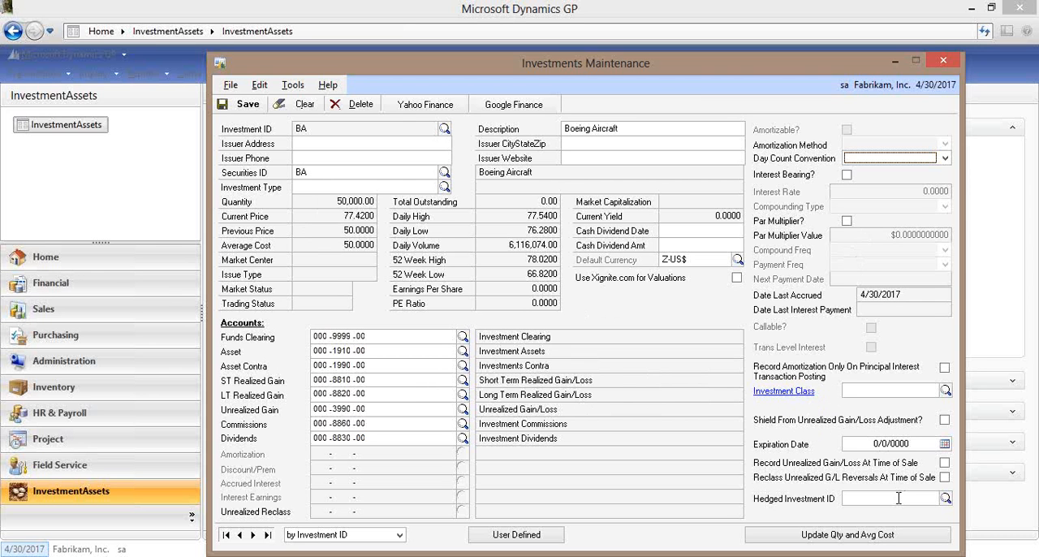
pyautogui.click(953, 63)
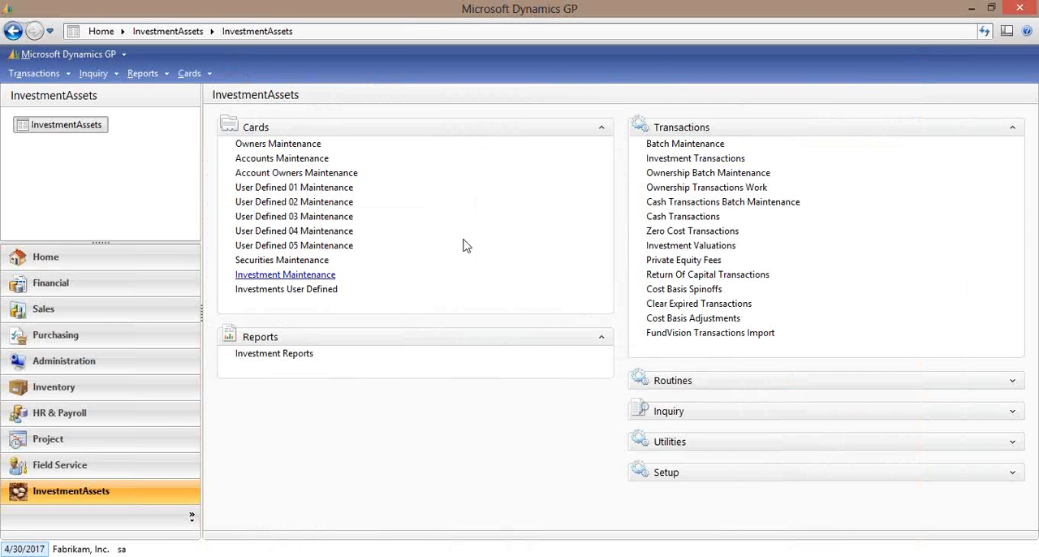
# Look up security BA in Securities Maintenance to check its description and type, then close the record.
pyautogui.click(294, 261)
pyautogui.write('BA')
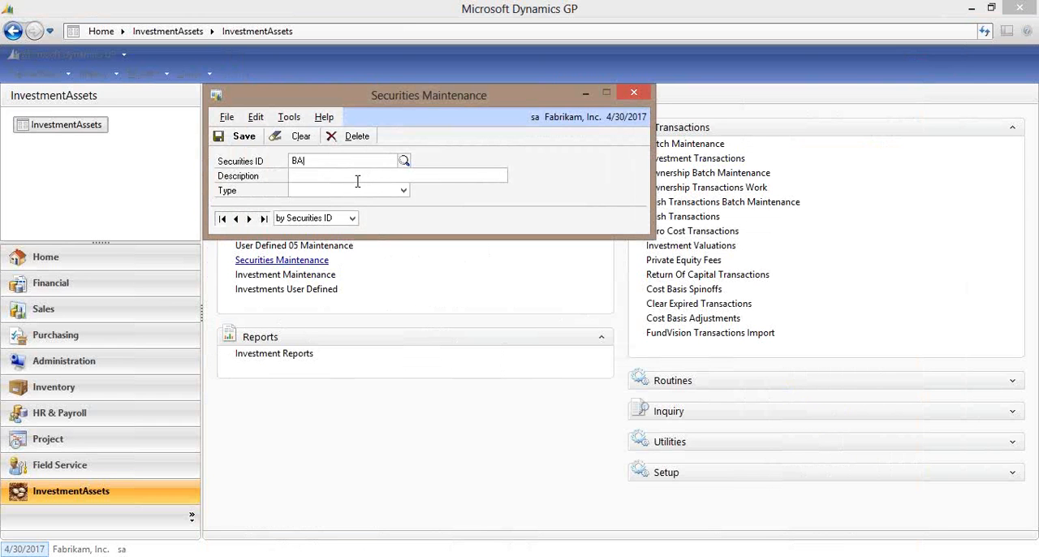
pyautogui.press('Tab')
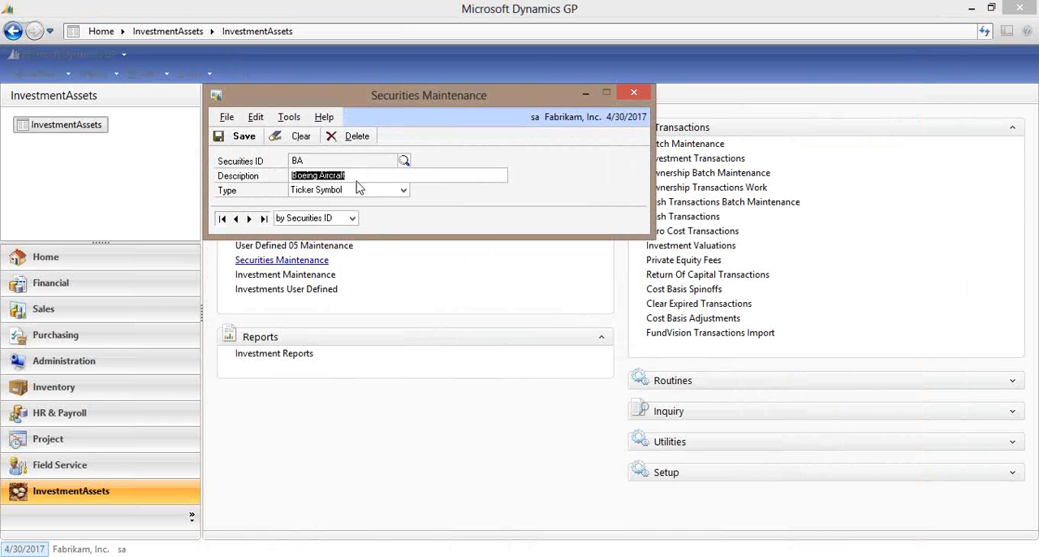
pyautogui.click(634, 92)
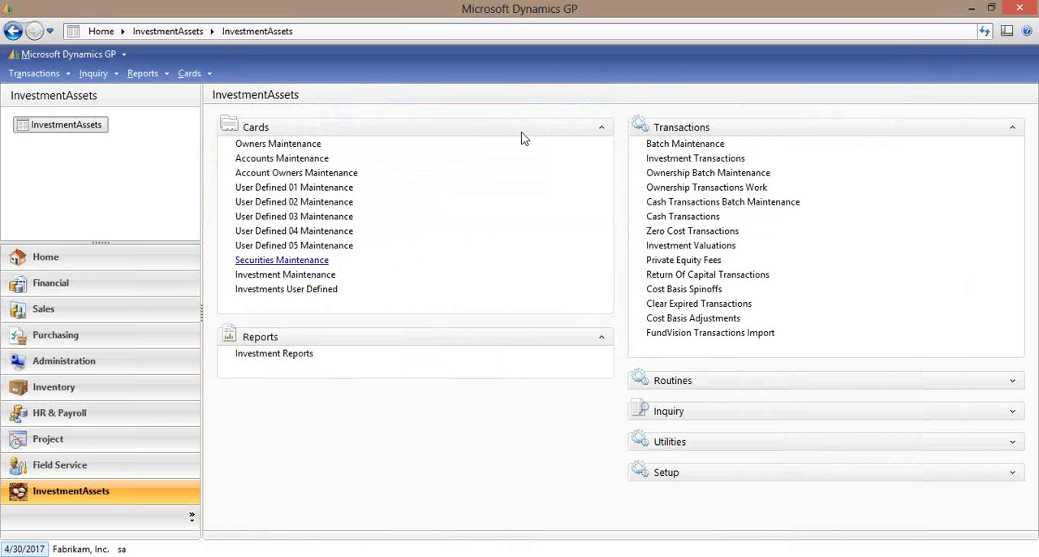
# Recall investment BA in Investment Maintenance to check its linked security, then close the window.
pyautogui.click(292, 275)
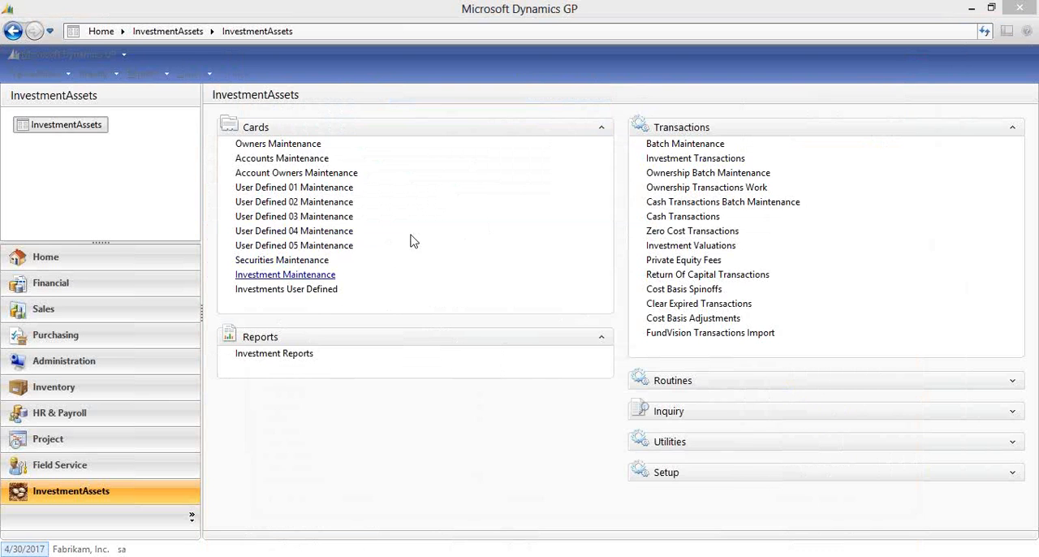
pyautogui.write('BA')
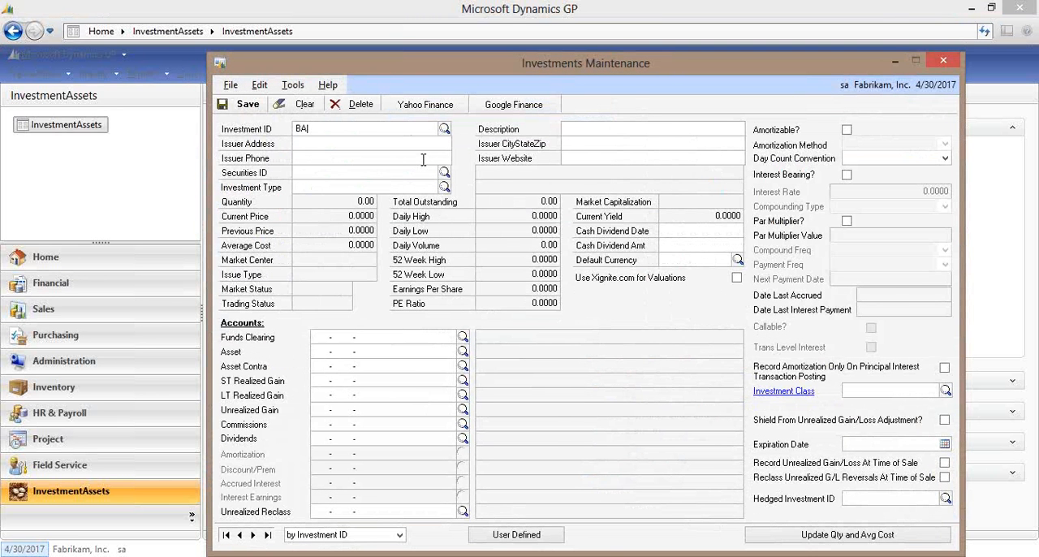
pyautogui.press('Tab')
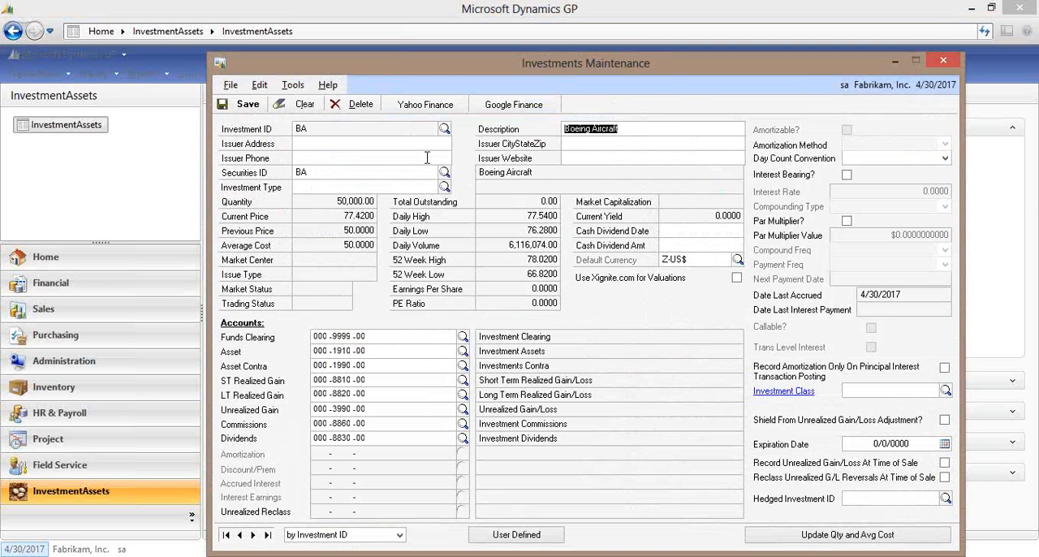
pyautogui.click(943, 63)
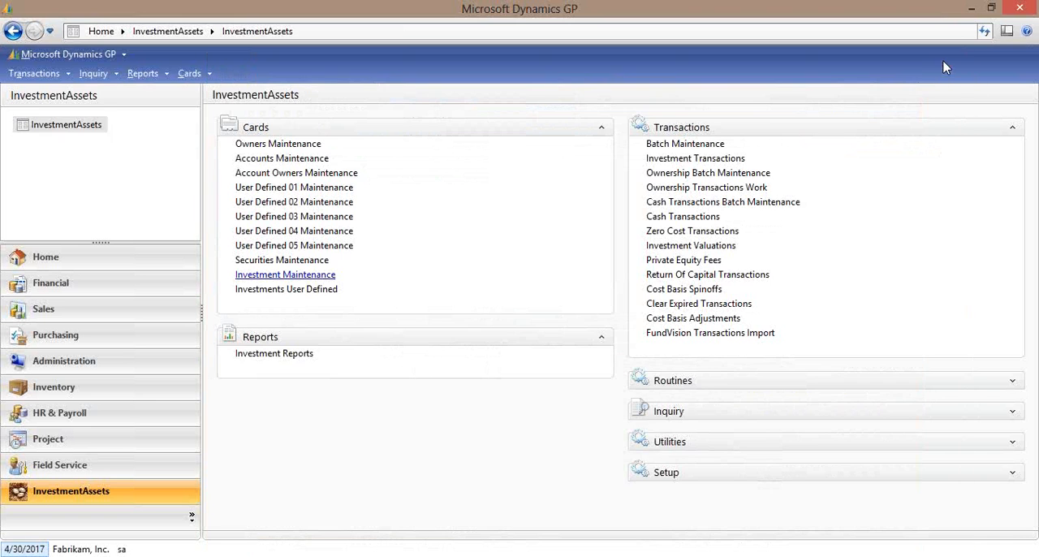
# Examine the text file imports available in the File Imports utility, then close it.
pyautogui.click(1013, 443)
pyautogui.click(676, 458)
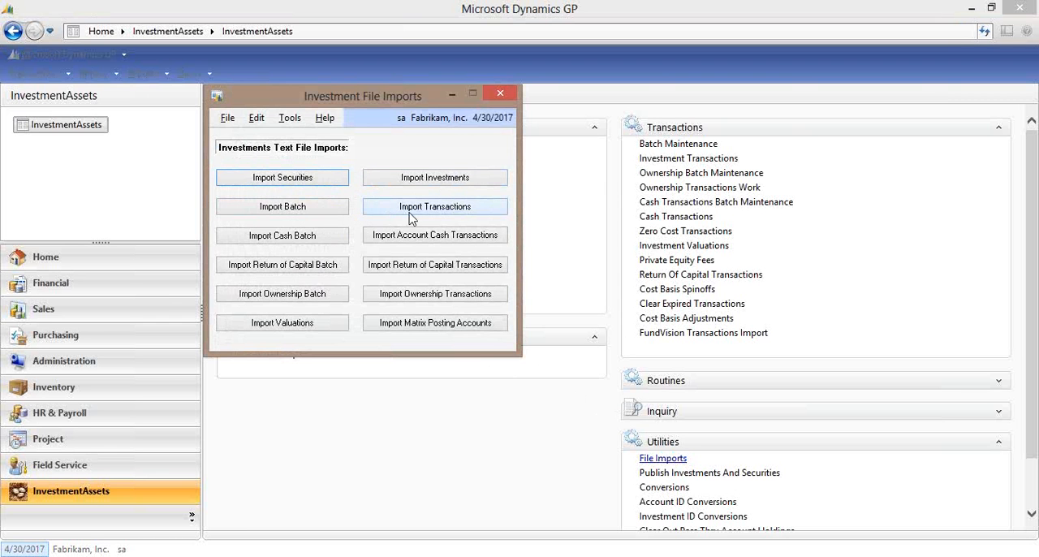
pyautogui.click(500, 93)
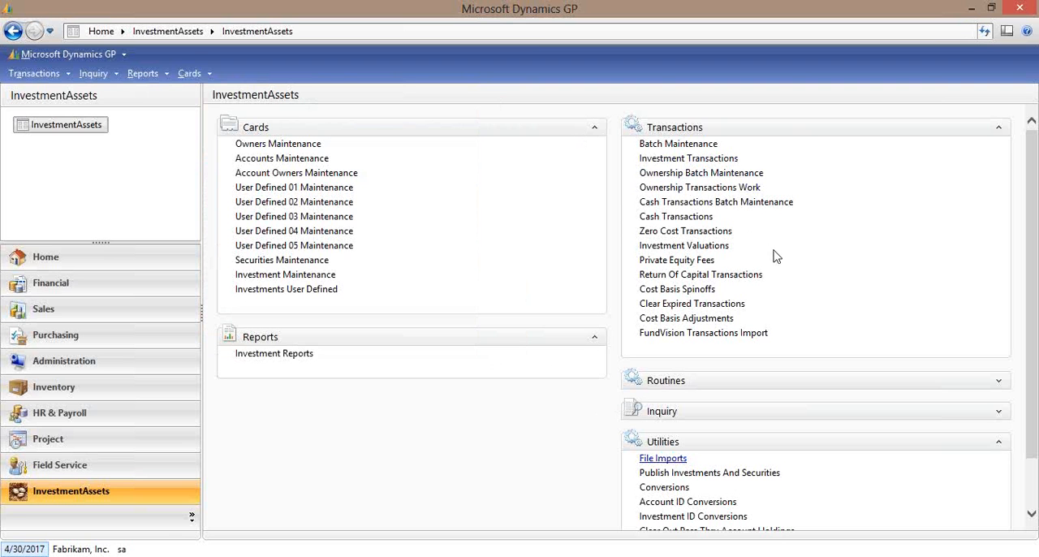
# Enter a cash addition for account TRADING1 with amount 50,000, description "additional funding" and distribution type Other.
pyautogui.click(706, 218)
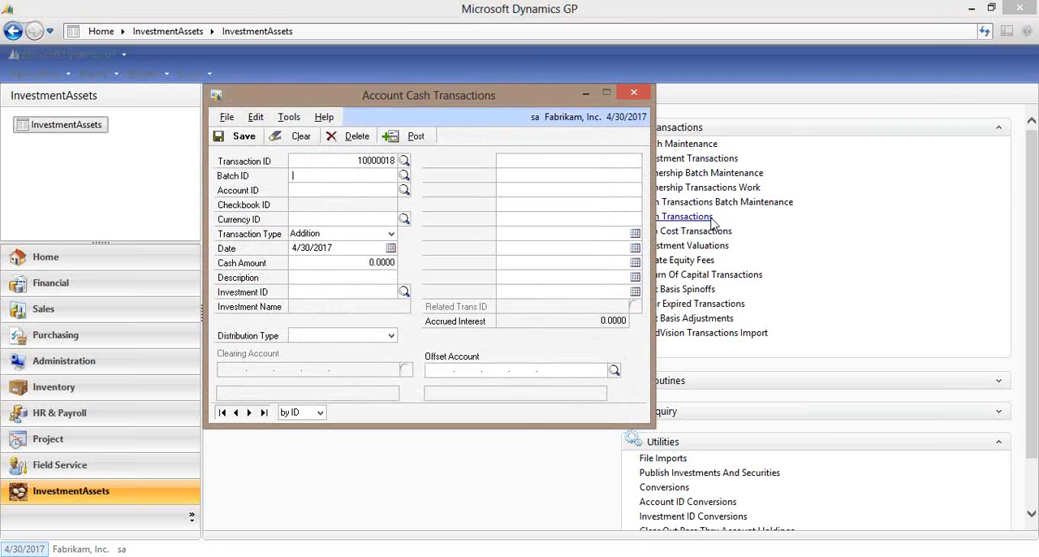
pyautogui.click(404, 191)
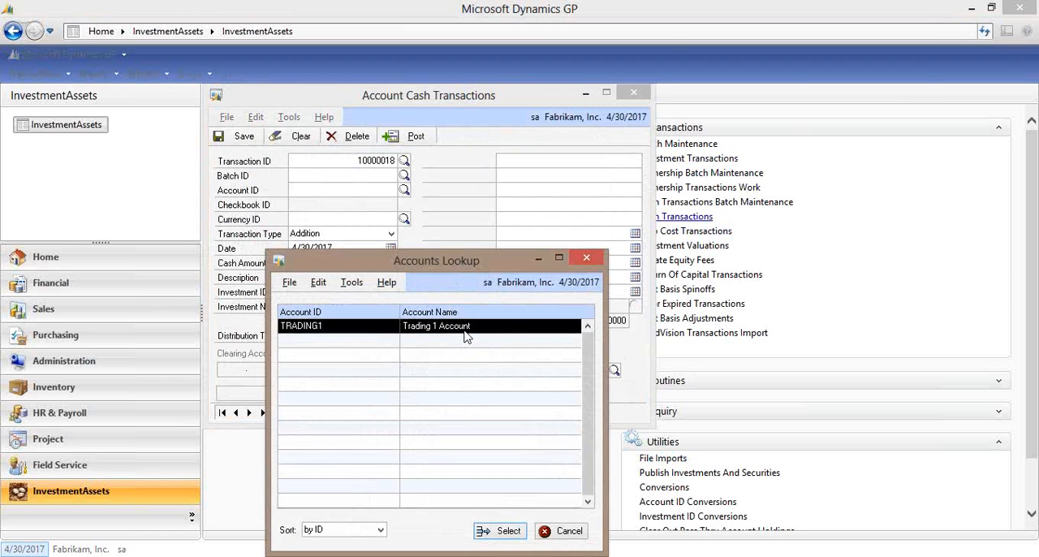
pyautogui.doubleClick(467, 327)
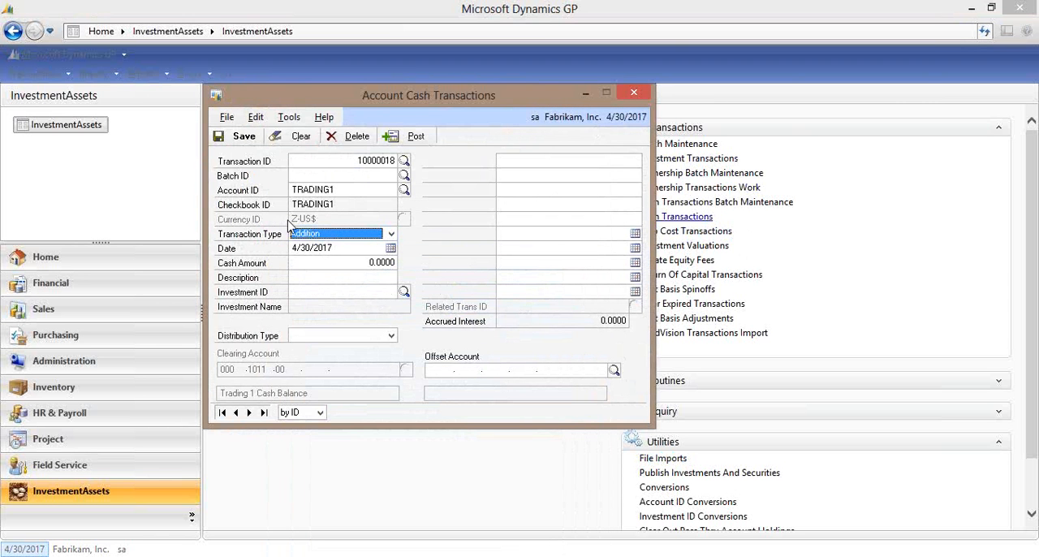
pyautogui.click(336, 261)
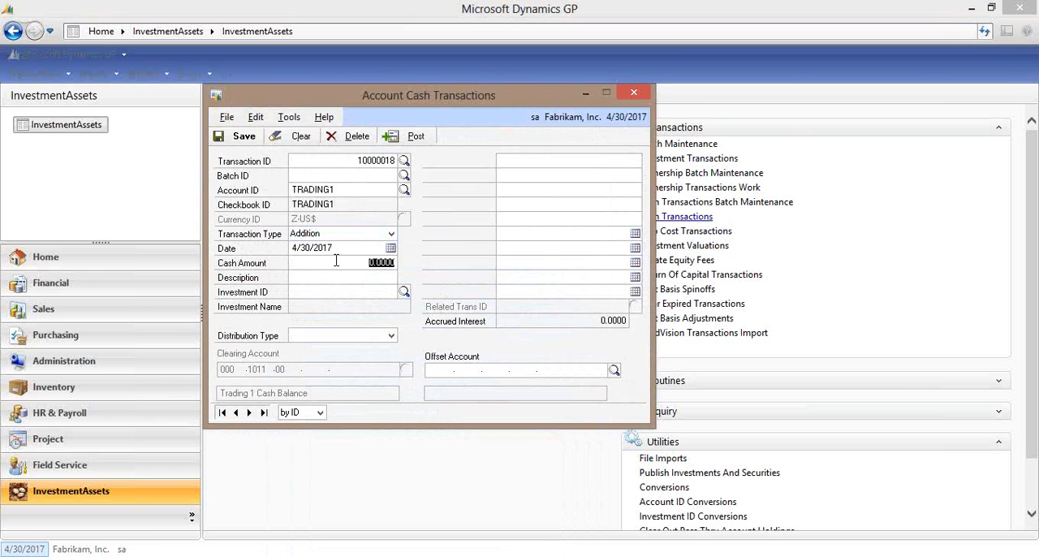
pyautogui.write('50')
pyautogui.click(390, 335)
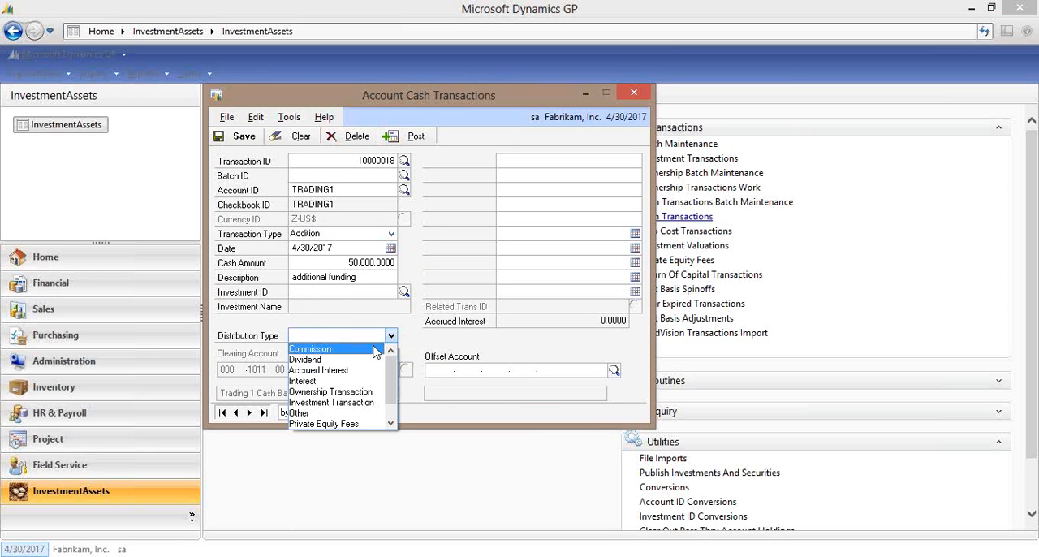
pyautogui.click(323, 413)
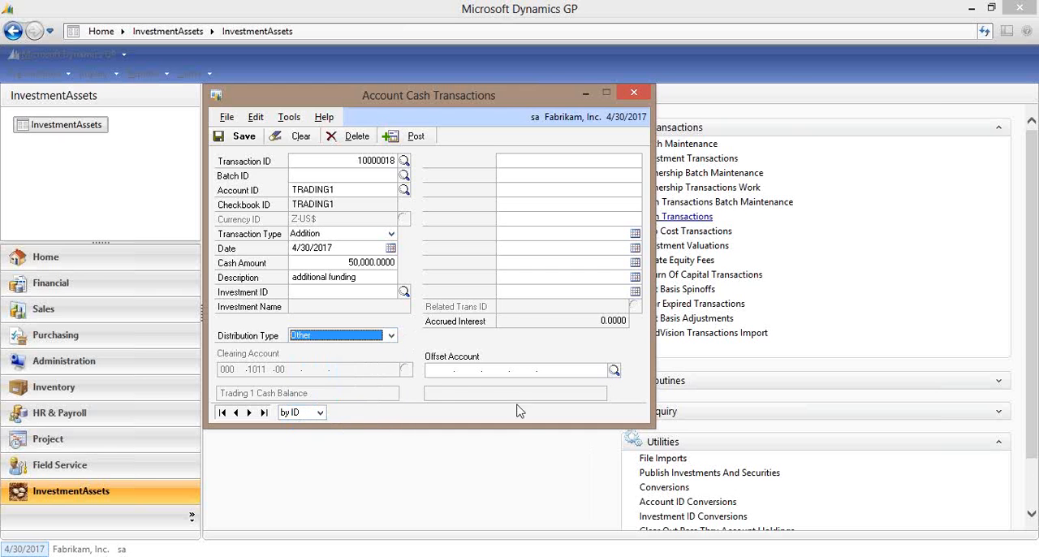
# Set the cash transaction's offset account to 000-2720-00 (Client Deposits), post the transaction and close the entry window.
pyautogui.click(439, 372)
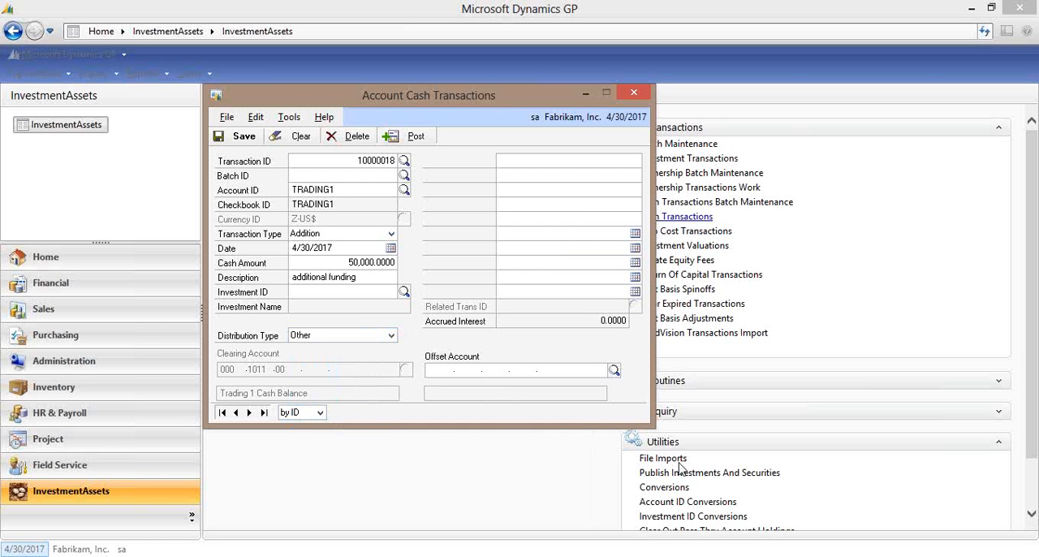
pyautogui.write('00 -2720 -00')
pyautogui.press('Tab')
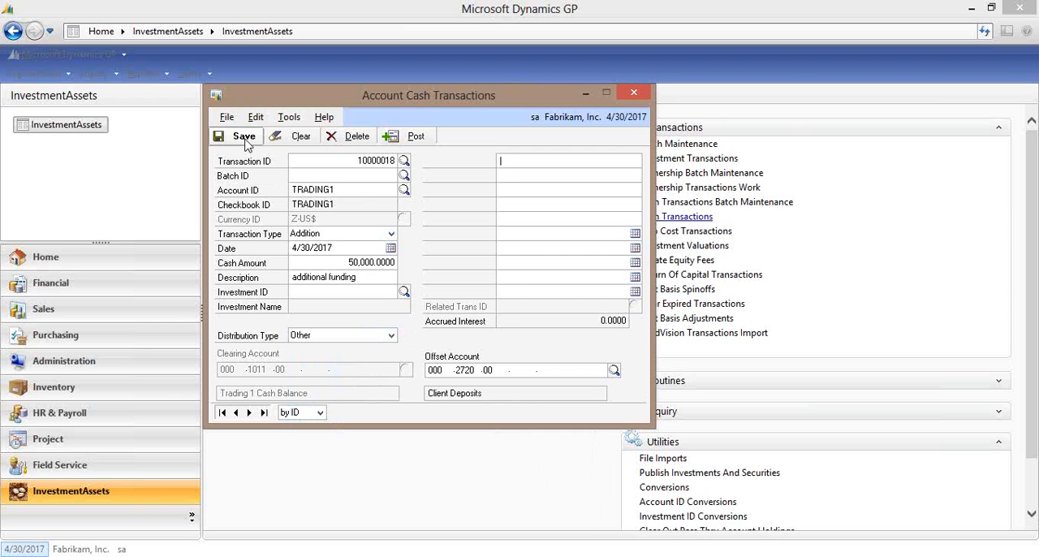
pyautogui.click(410, 138)
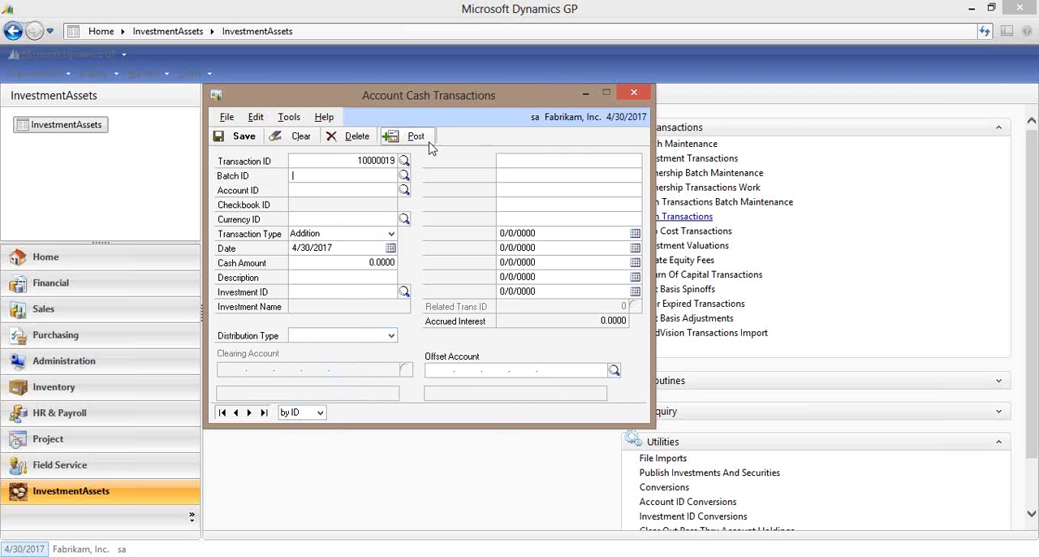
pyautogui.click(634, 92)
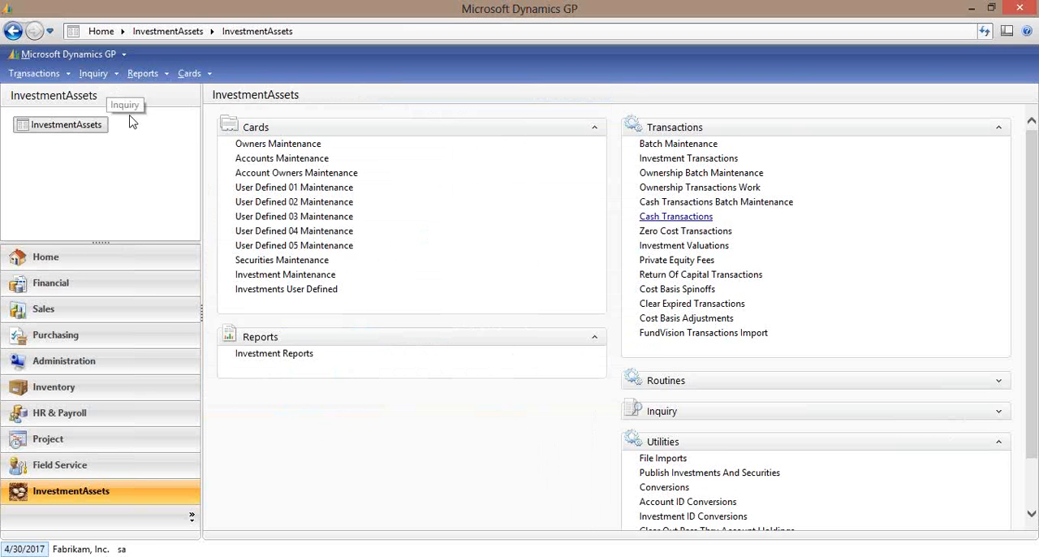
# Check the TRADING1 checkbook register for the posted 4/30/2017 cash deposit, then close the inquiry.
pyautogui.click(95, 73)
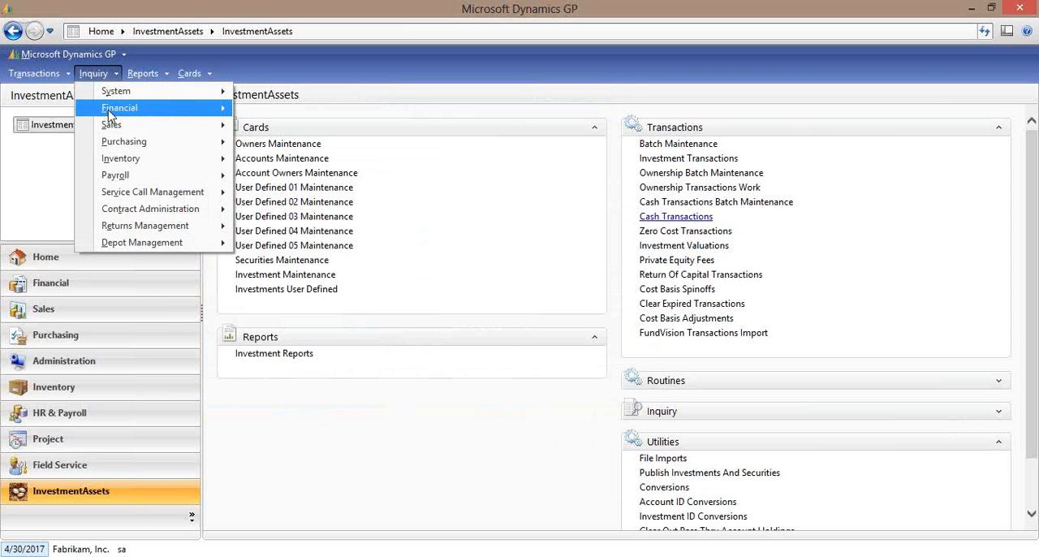
pyautogui.moveTo(110, 108)
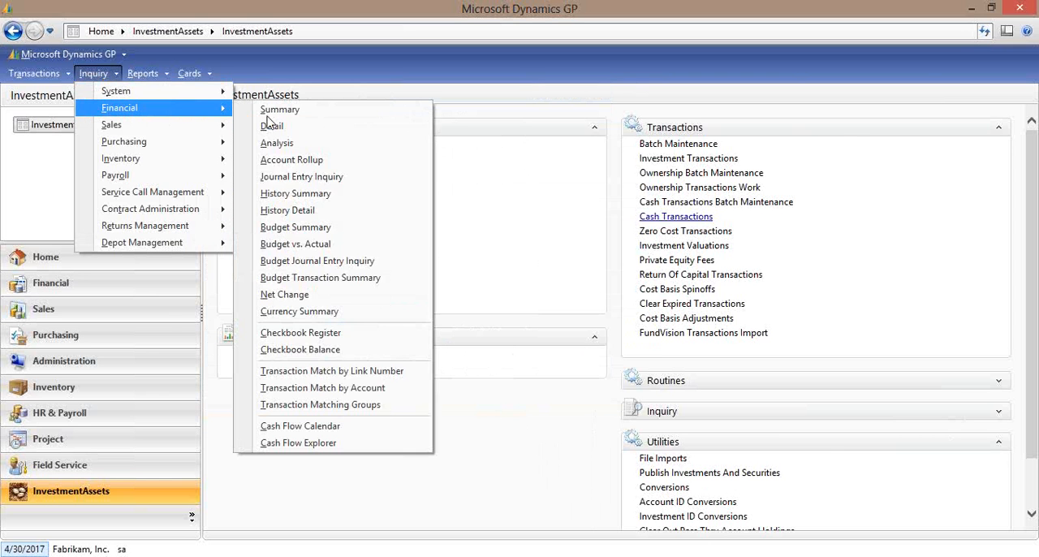
pyautogui.click(344, 347)
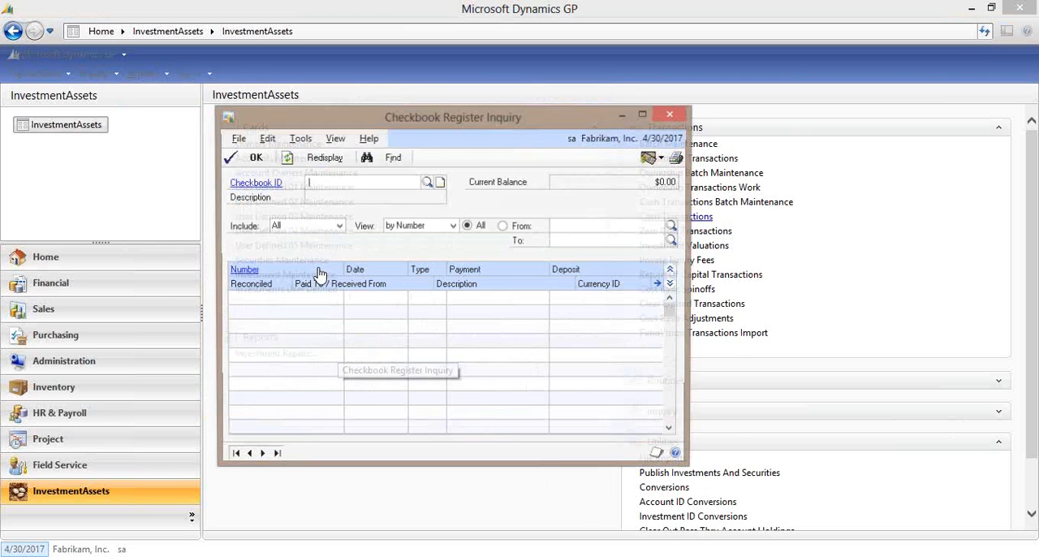
pyautogui.click(426, 182)
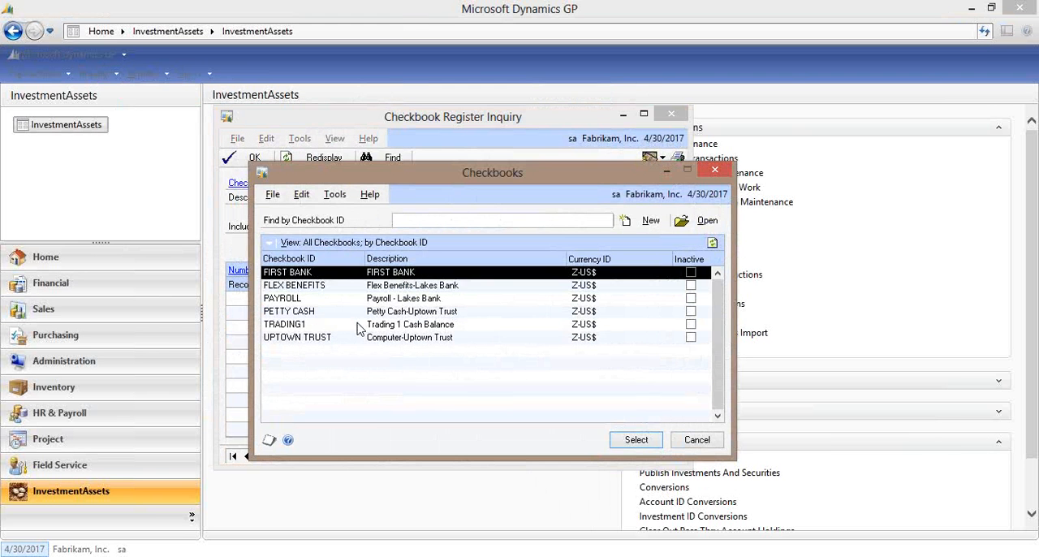
pyautogui.doubleClick(355, 328)
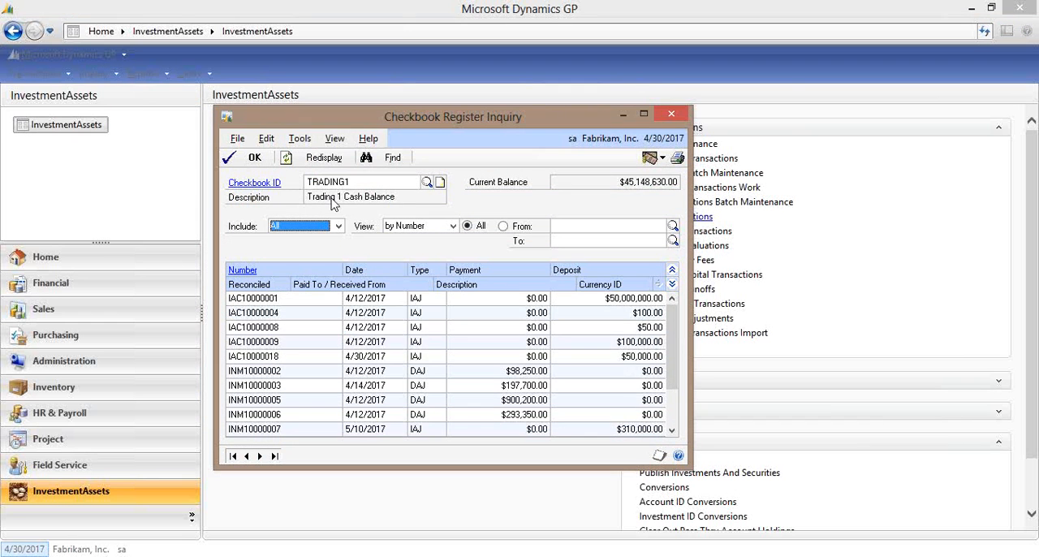
pyautogui.click(673, 433)
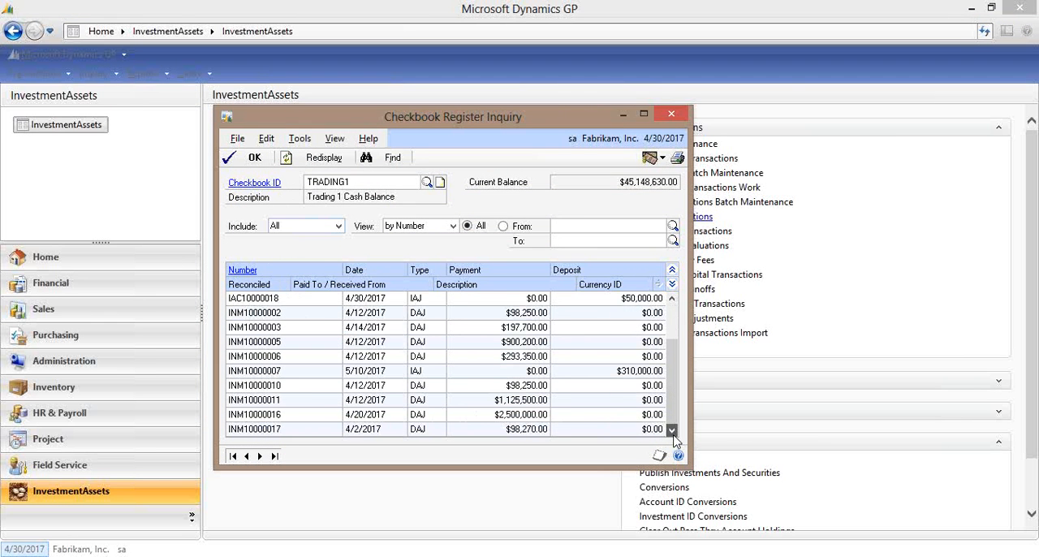
pyautogui.click(463, 301)
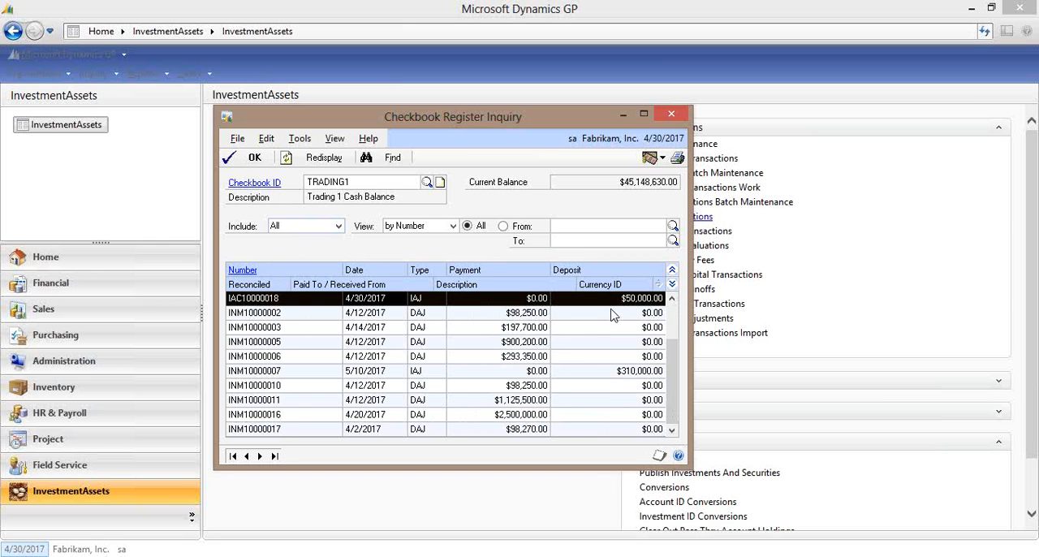
pyautogui.click(681, 116)
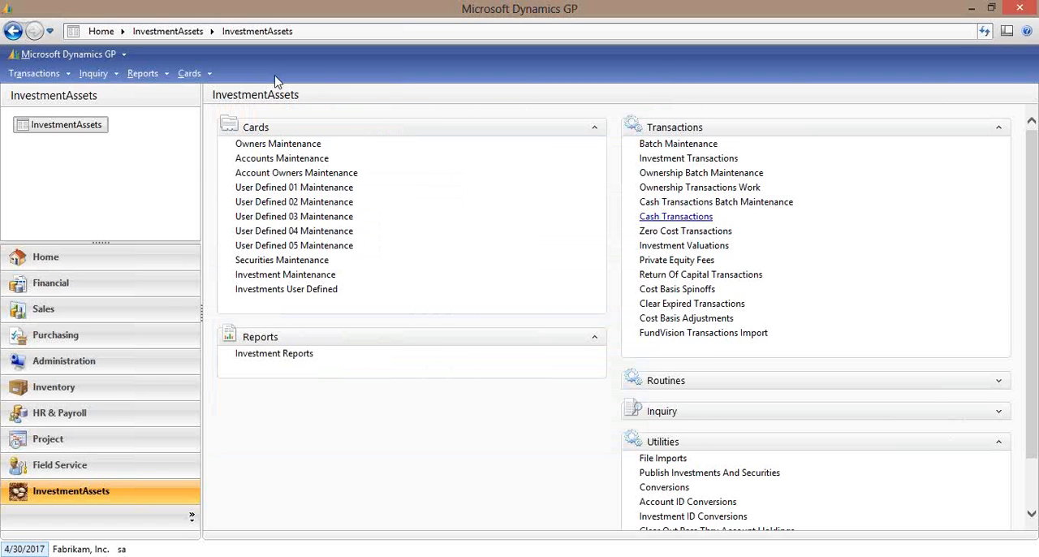
# Look up the last general ledger transaction by journal entry and expand its distribution lines to show account descriptions and references.
pyautogui.click(46, 75)
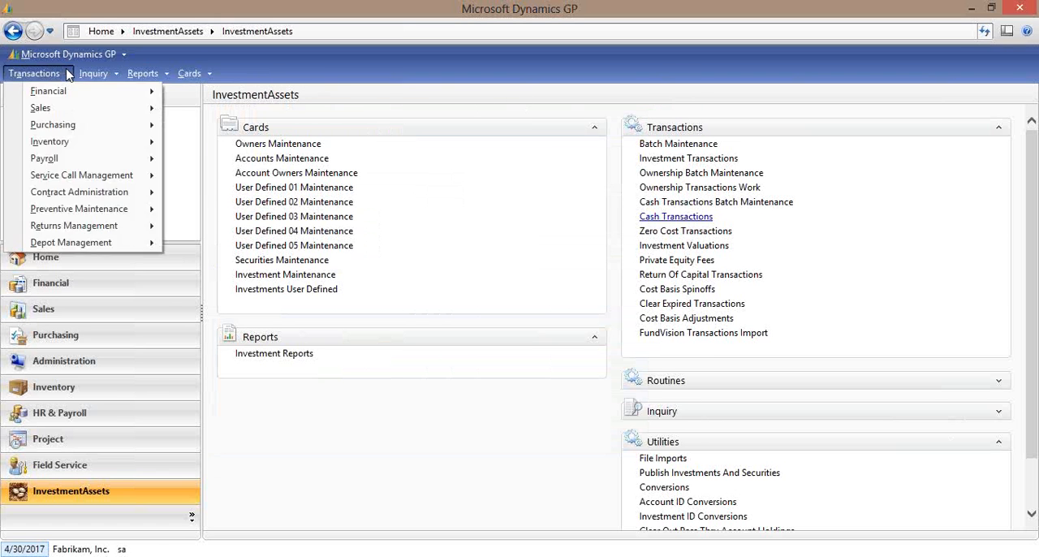
pyautogui.click(46, 75)
pyautogui.click(46, 77)
pyautogui.moveTo(61, 92)
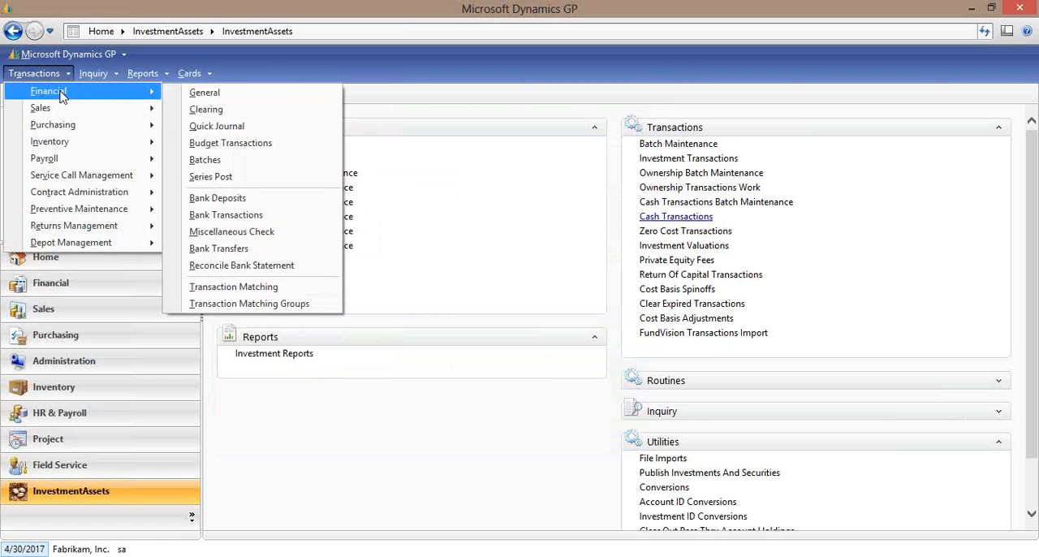
pyautogui.click(209, 97)
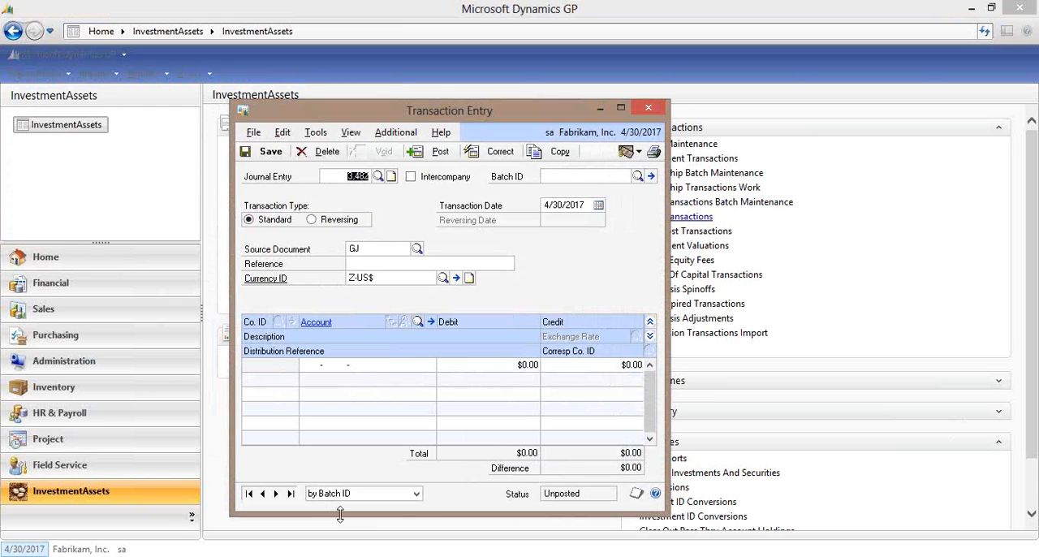
pyautogui.click(342, 494)
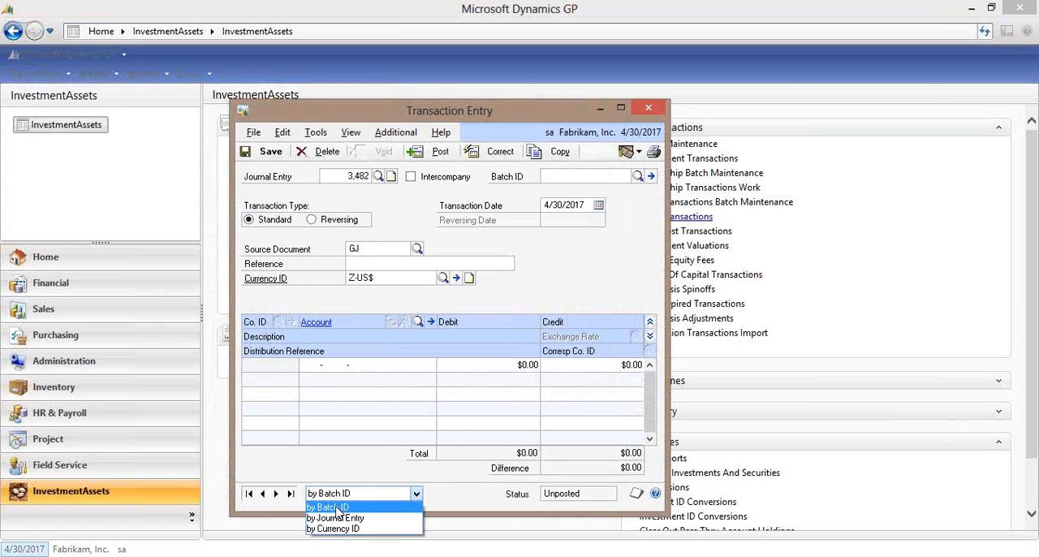
pyautogui.click(335, 517)
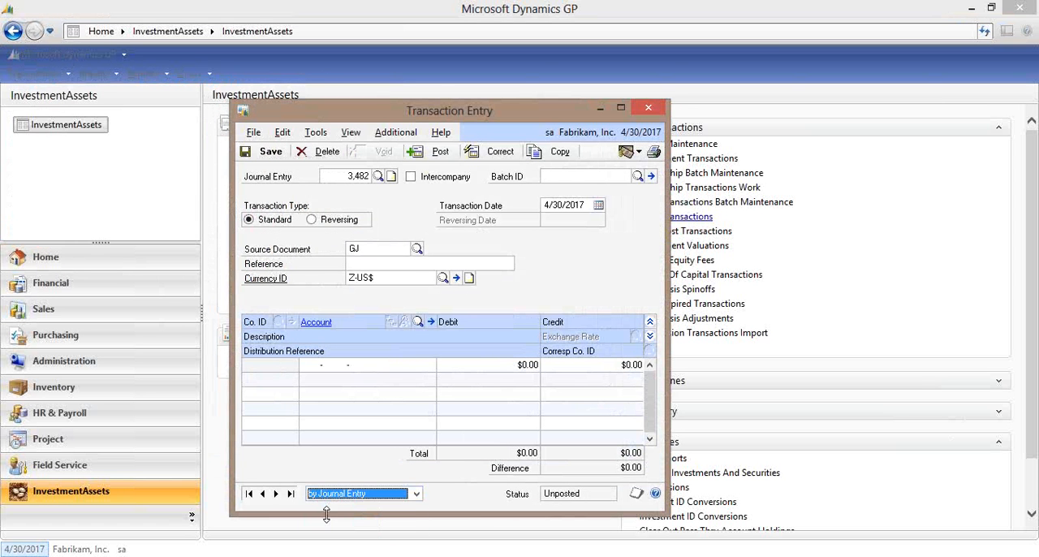
pyautogui.click(290, 493)
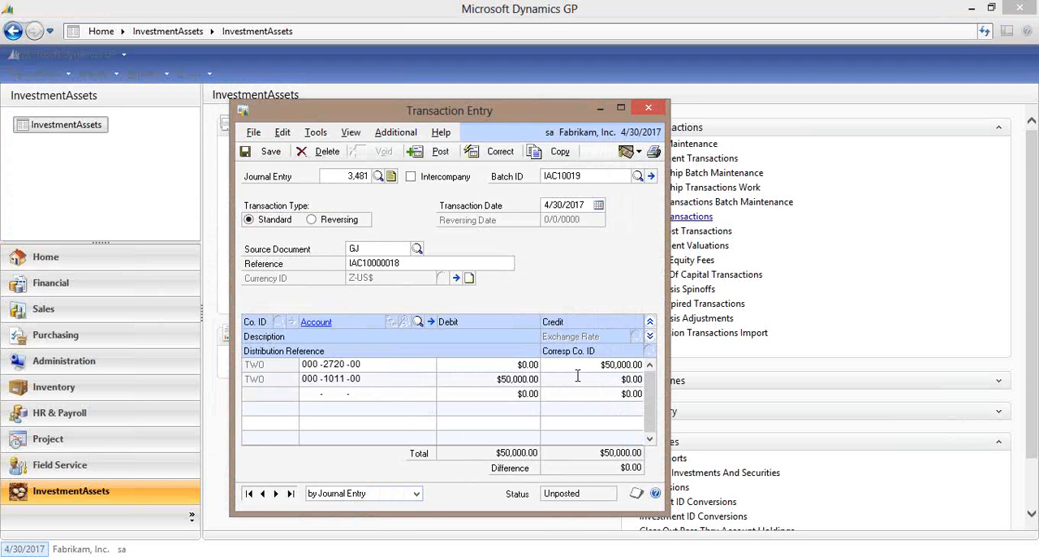
pyautogui.click(650, 337)
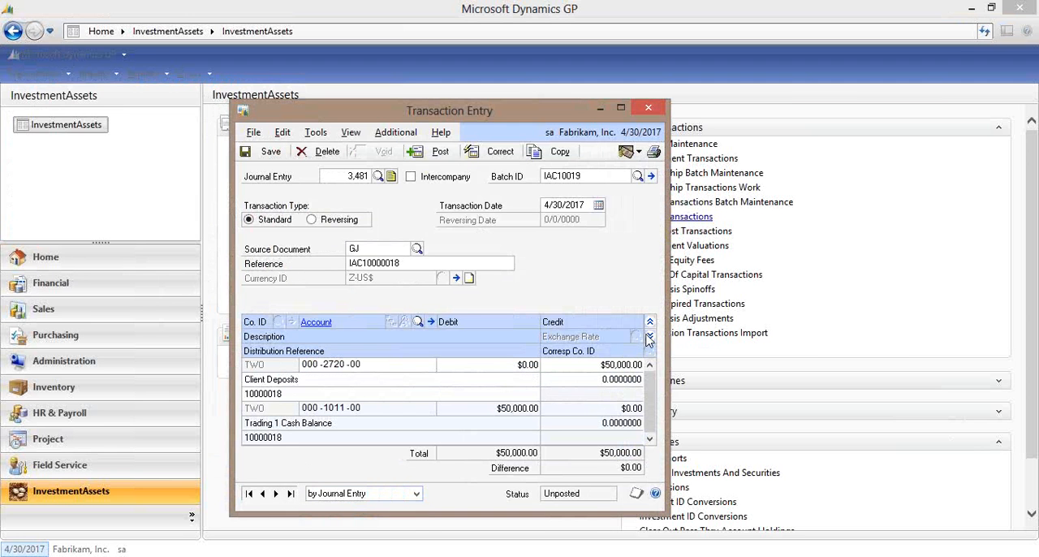
# Review the journal entry's note and its originating cash transaction detail, then close the inquiry and Transaction Entry.
pyautogui.click(391, 177)
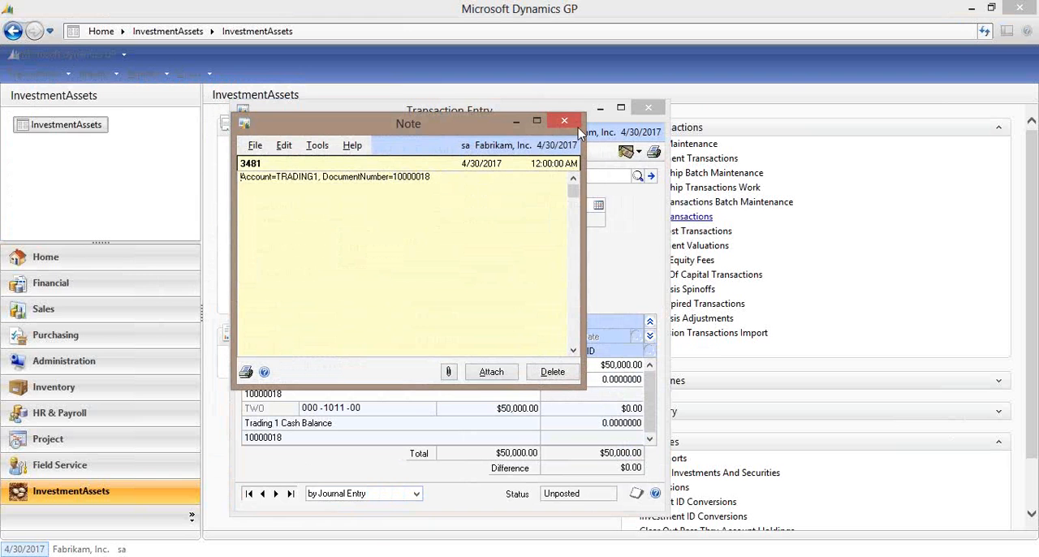
pyautogui.click(573, 128)
pyautogui.click(397, 132)
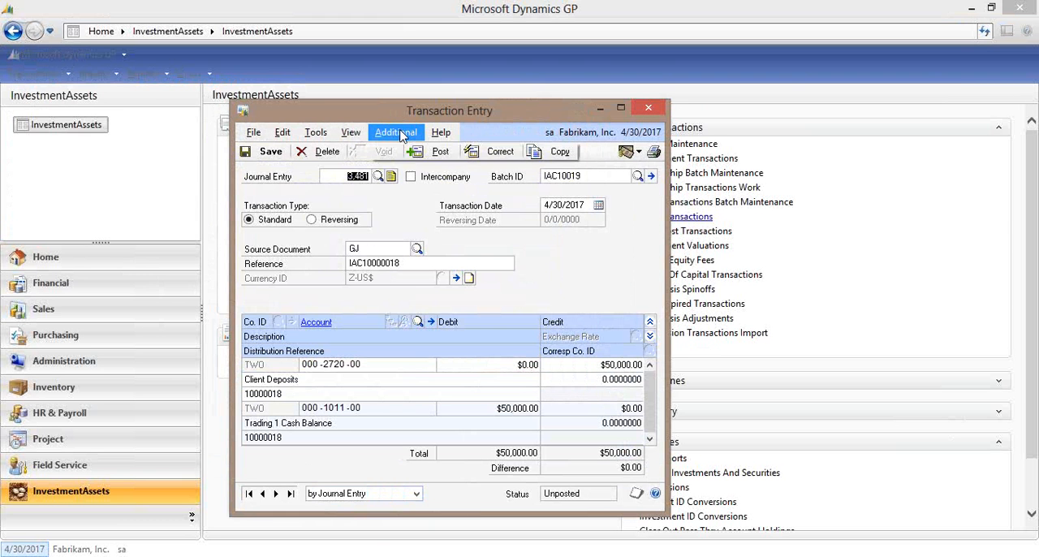
pyautogui.click(417, 151)
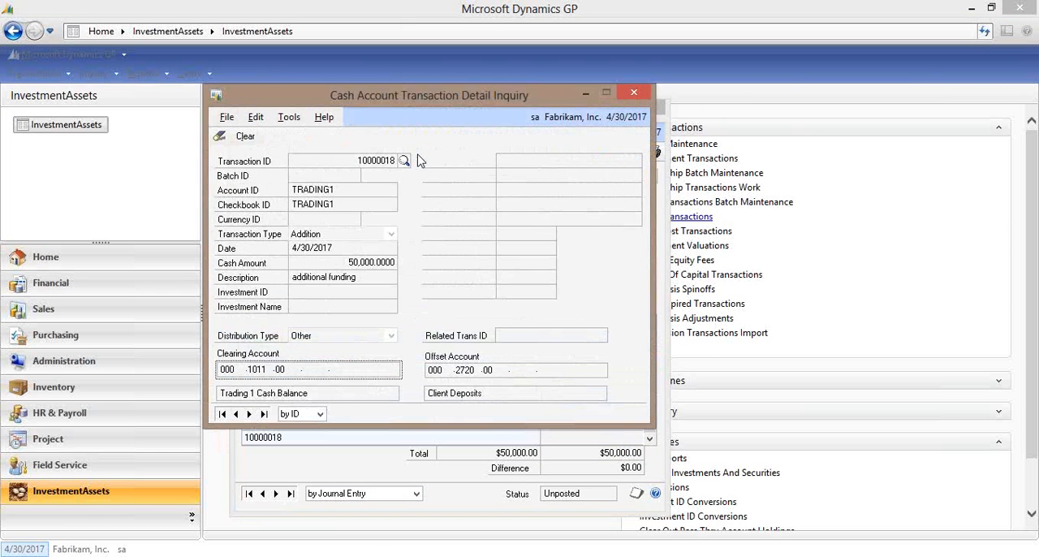
pyautogui.click(634, 94)
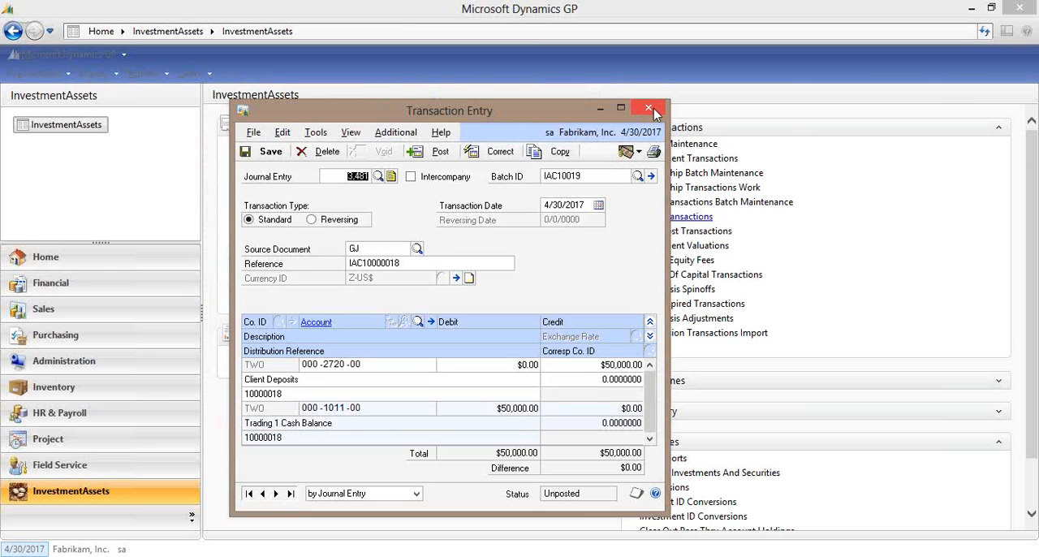
pyautogui.click(650, 109)
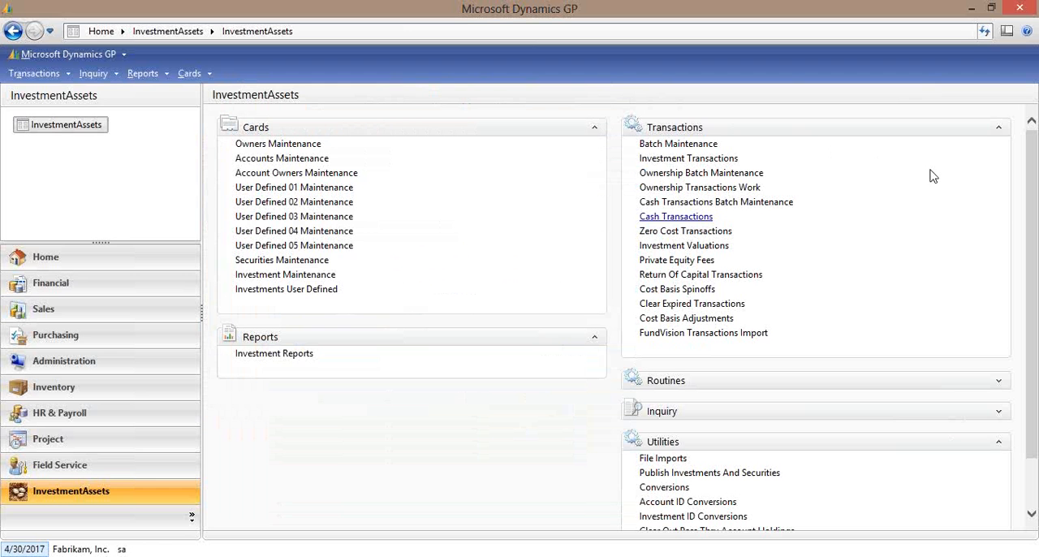
# Review the TRADING1 record in Accounts Maintenance, including its broker lookup and account type, then close it.
pyautogui.click(311, 159)
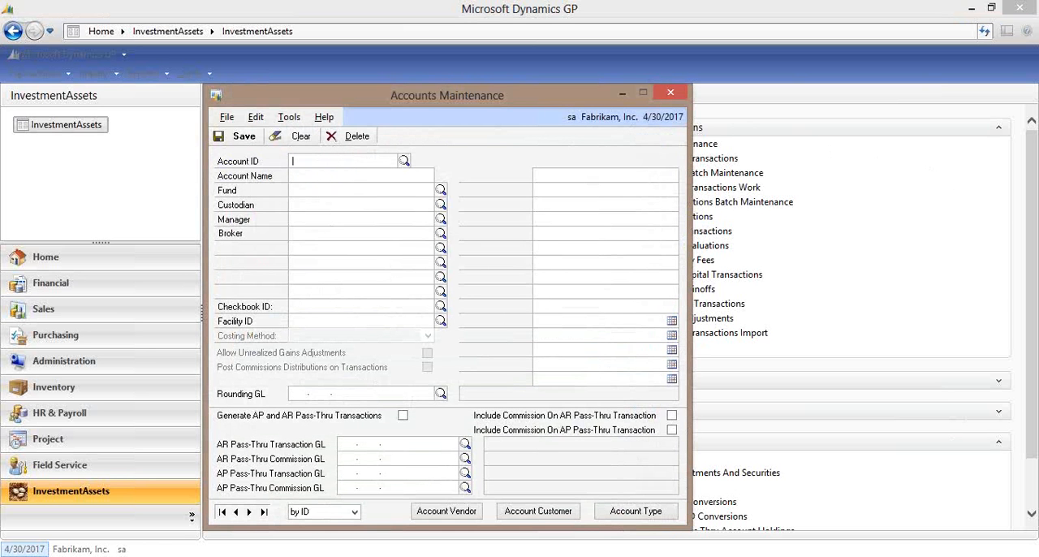
pyautogui.click(221, 511)
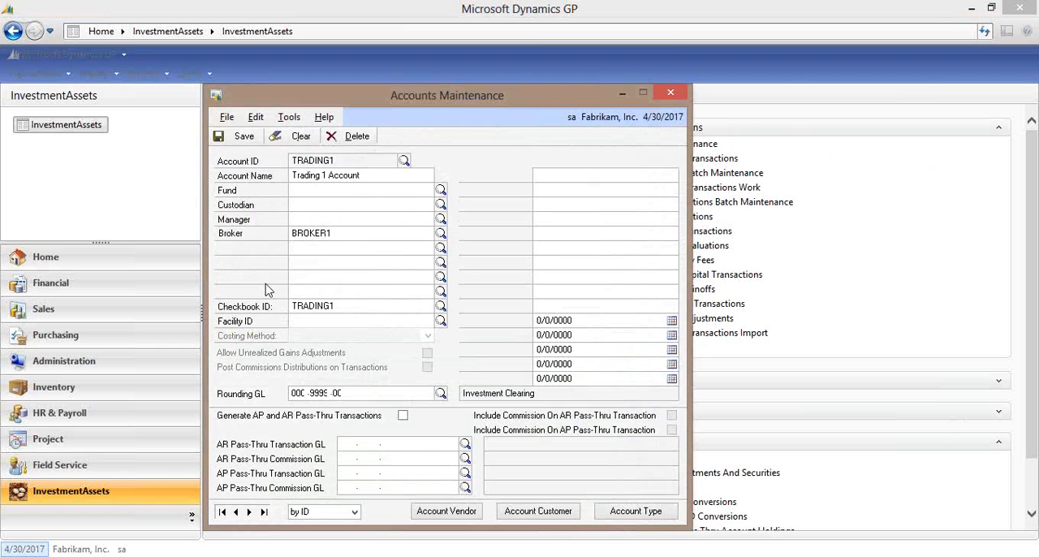
pyautogui.click(441, 234)
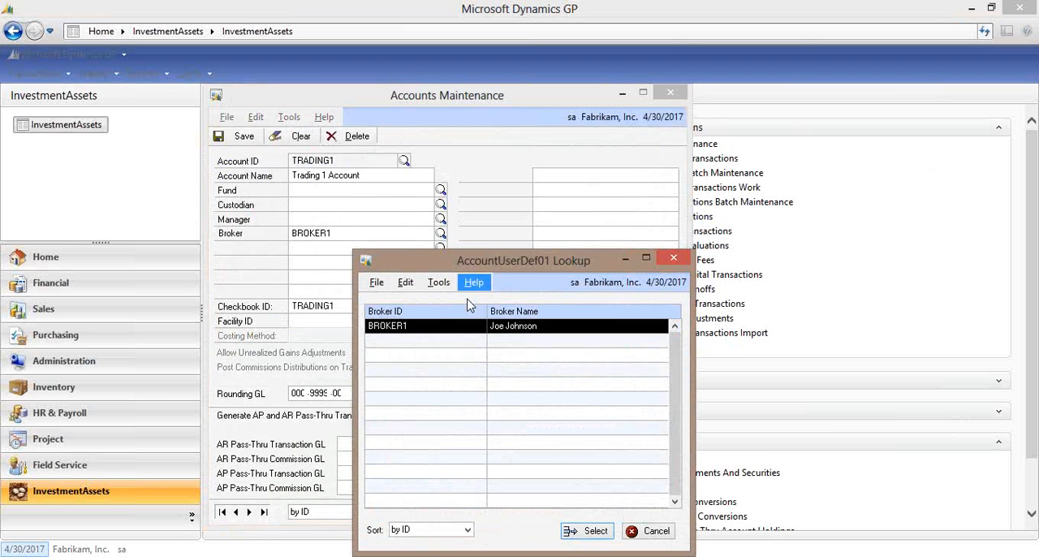
pyautogui.click(681, 264)
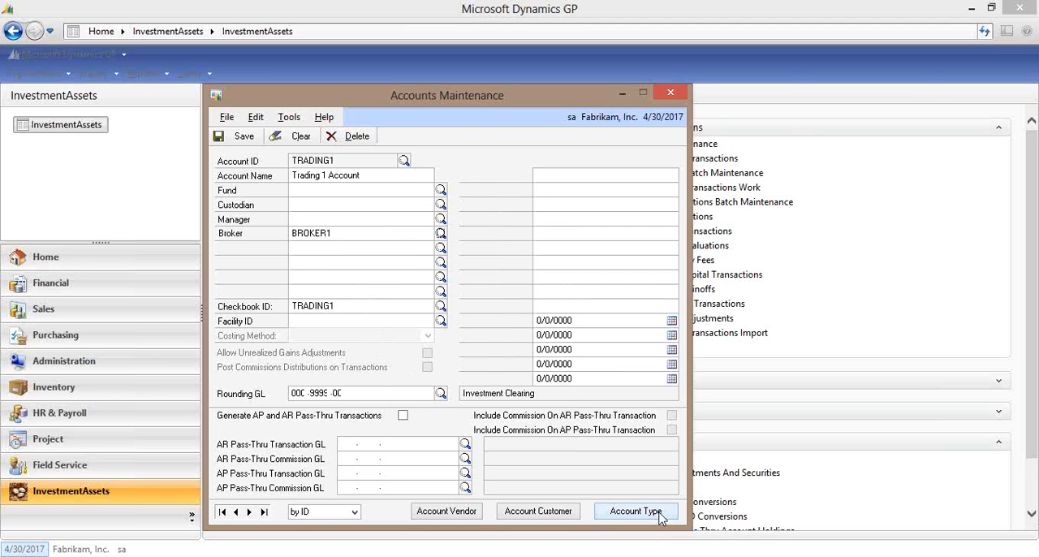
pyautogui.click(636, 510)
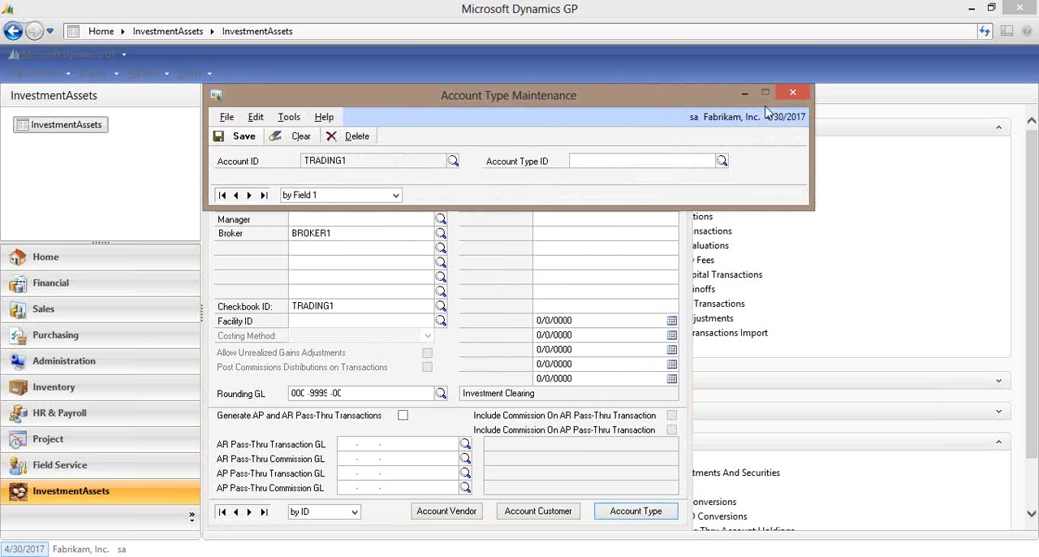
pyautogui.click(795, 92)
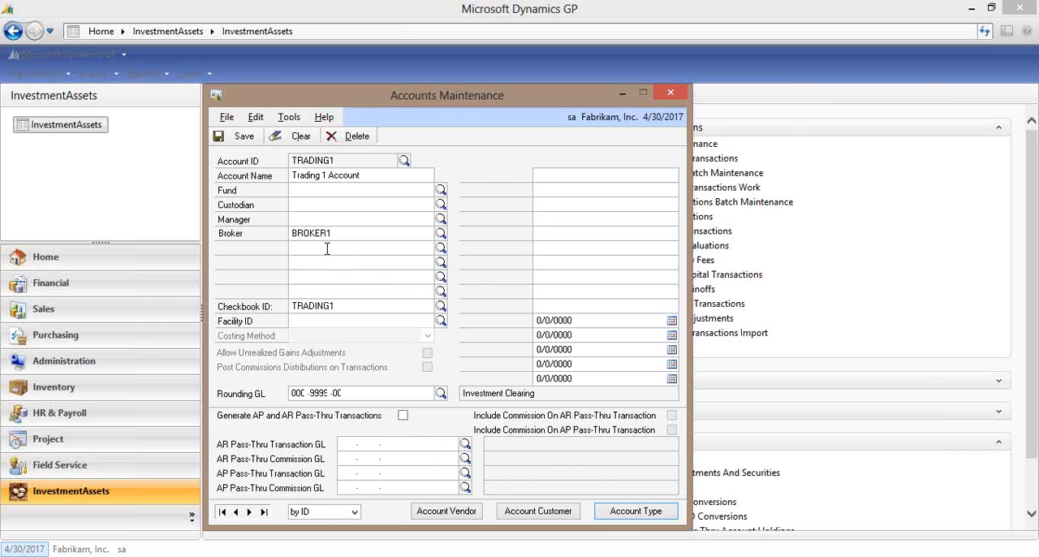
pyautogui.click(670, 97)
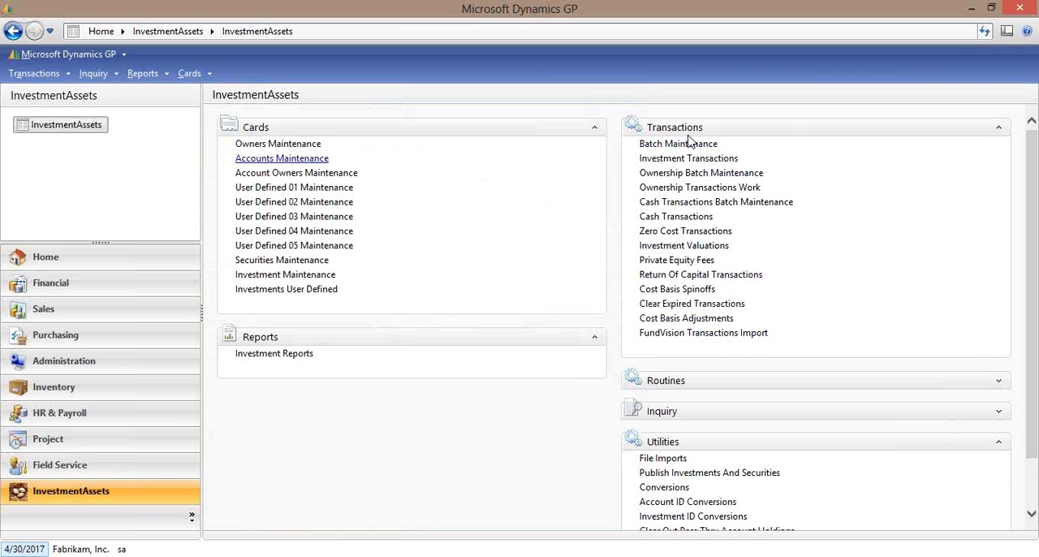
# Start an investment transaction under a new batch BUYS, saving the batch with type Transaction.
pyautogui.click(688, 160)
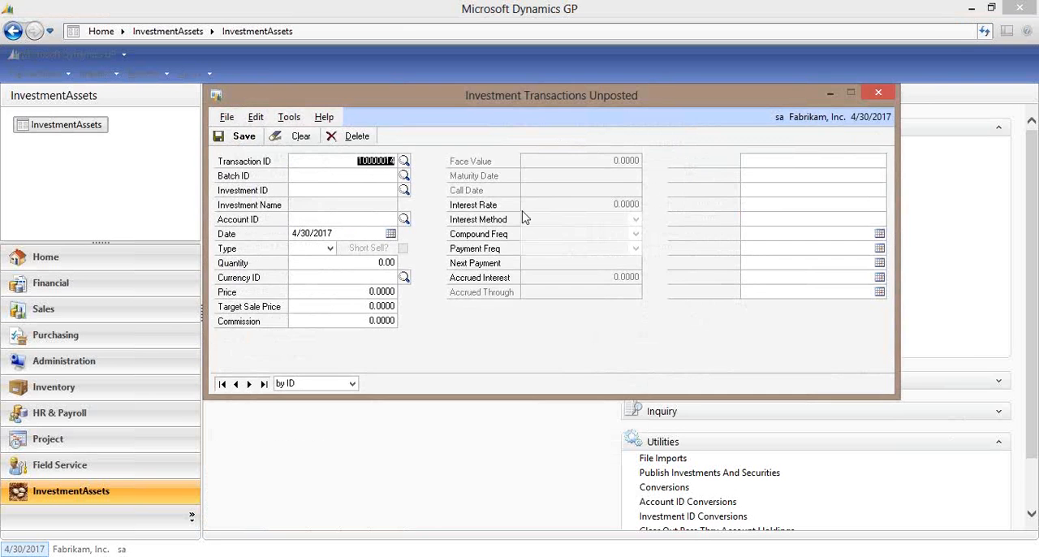
pyautogui.press('Tab')
pyautogui.press('Tab')
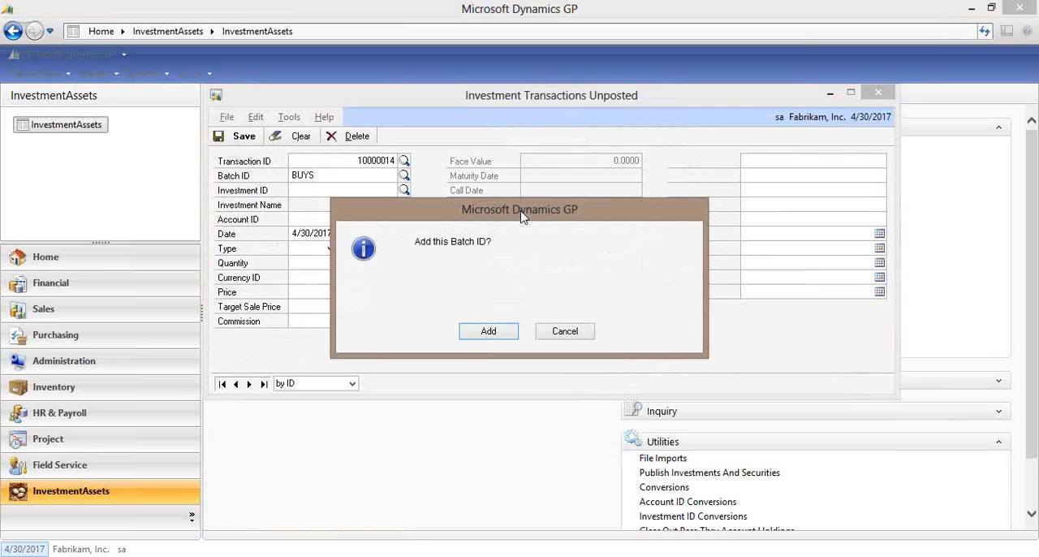
pyautogui.click(471, 333)
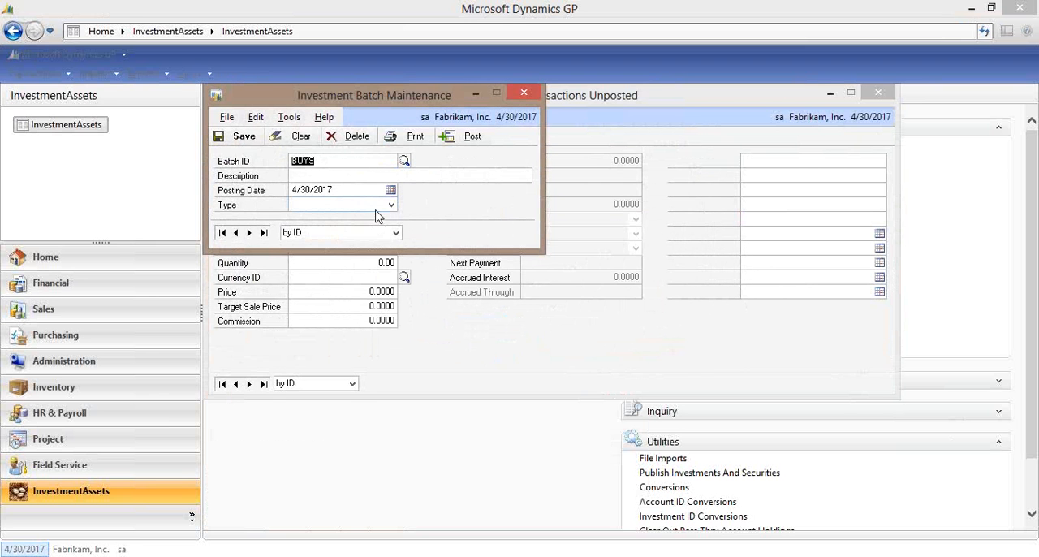
pyautogui.click(376, 207)
pyautogui.click(354, 218)
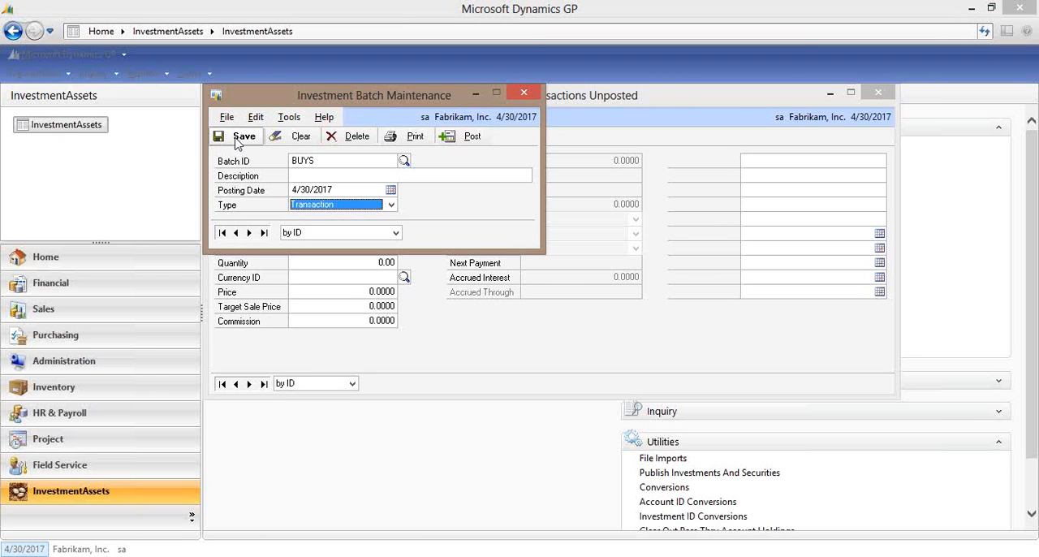
pyautogui.click(240, 137)
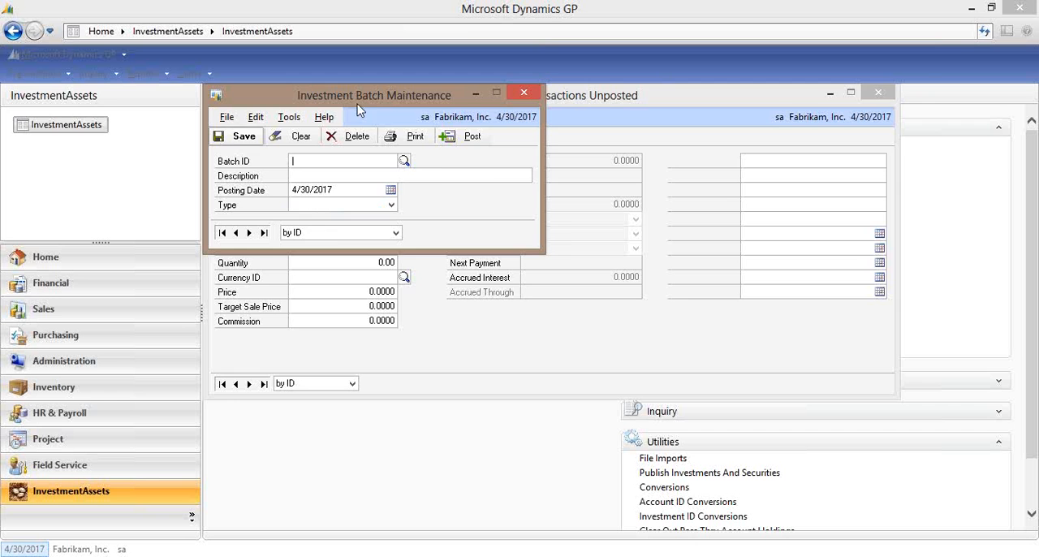
pyautogui.click(525, 94)
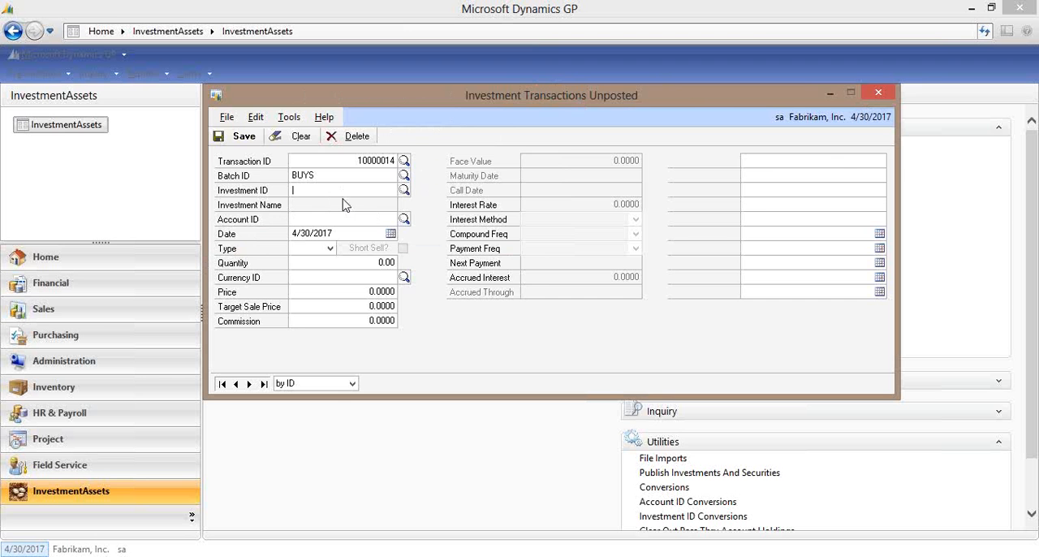
# Fill in the investment transaction with investment MSFT, account TRADING1, type Buy and quantity 100,000.
pyautogui.press('Tab')
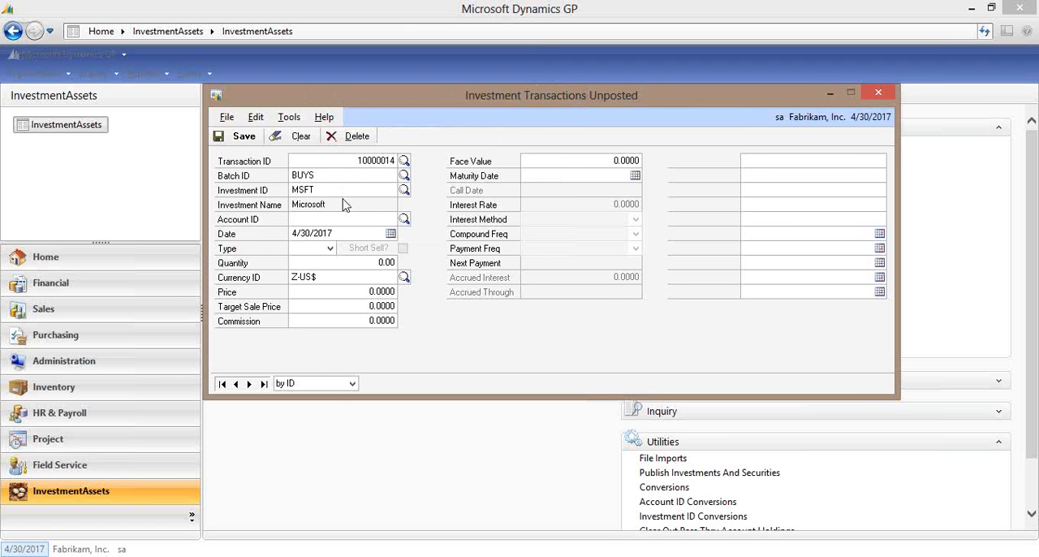
pyautogui.click(404, 219)
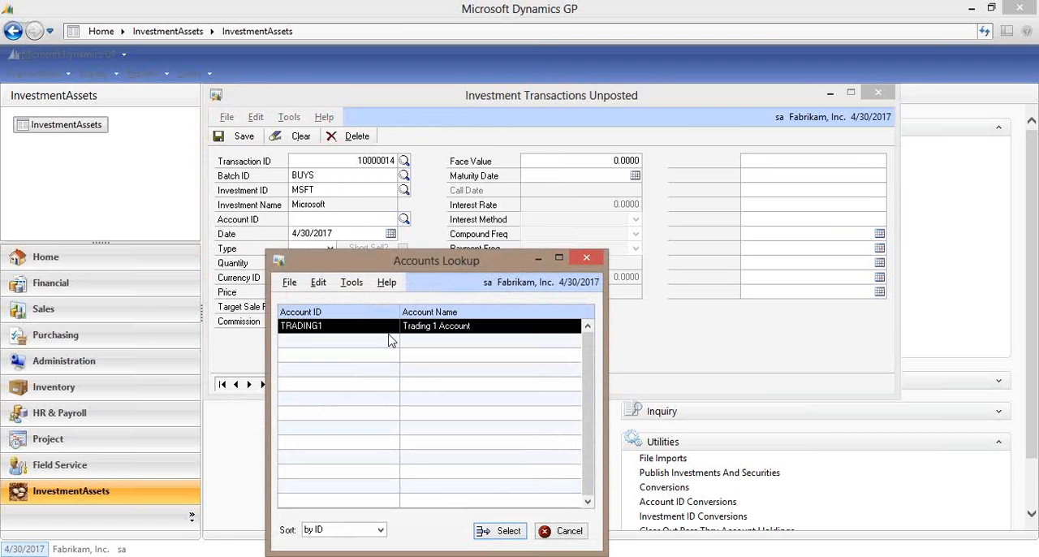
pyautogui.doubleClick(385, 332)
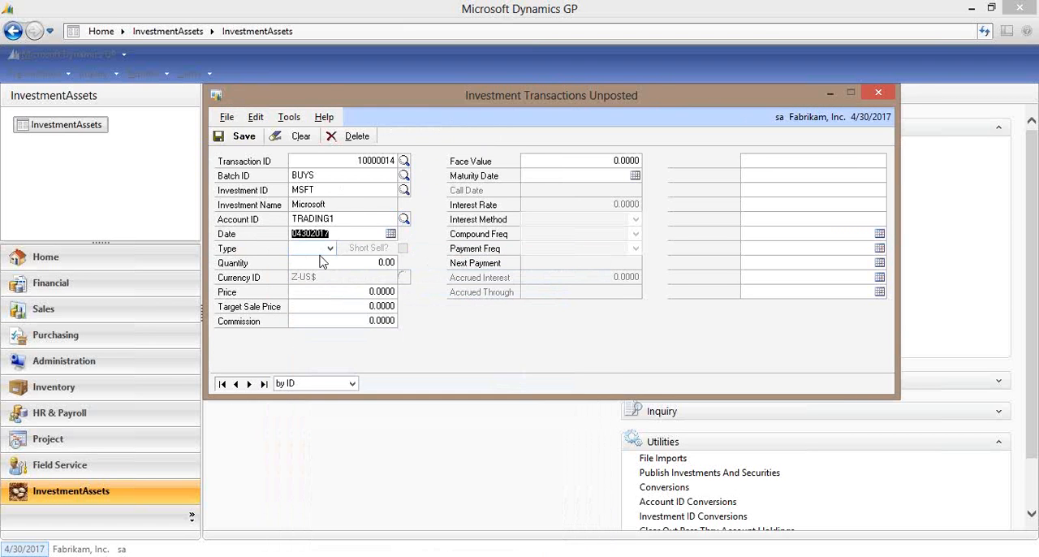
pyautogui.click(330, 249)
pyautogui.click(333, 262)
pyautogui.press('Tab')
pyautogui.write('25')
pyautogui.hotkey('shift', 'Tab')
pyautogui.press('Tab')
pyautogui.write('0.01')
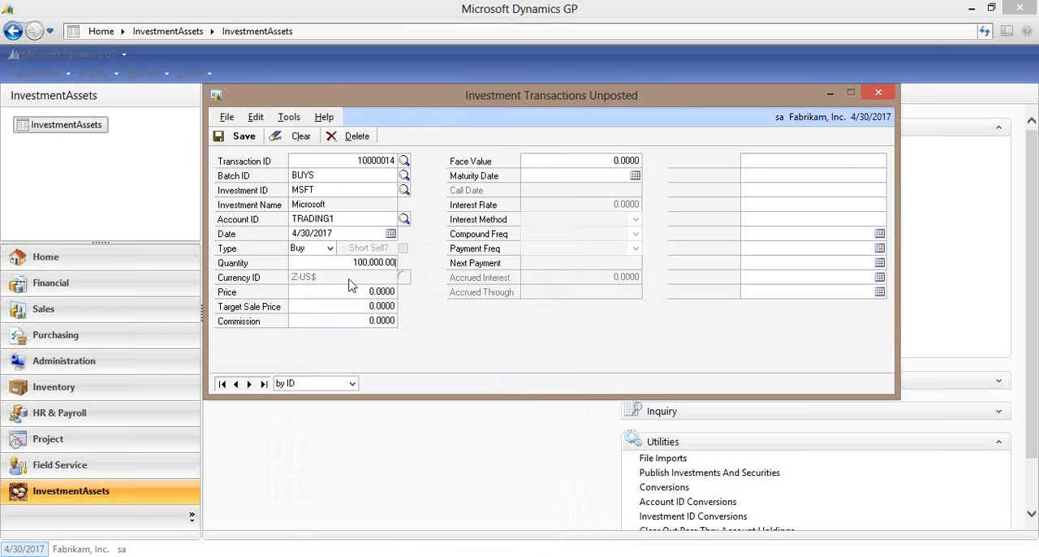
# Set the purchase's price to 25.30, target sale price to 30 and commission to 300, then save the transaction and close the window.
pyautogui.press('Tab')
pyautogui.write('25.3000')
pyautogui.press('Tab')
pyautogui.write('30')
pyautogui.press('Tab')
pyautogui.write('300.')
pyautogui.click(236, 136)
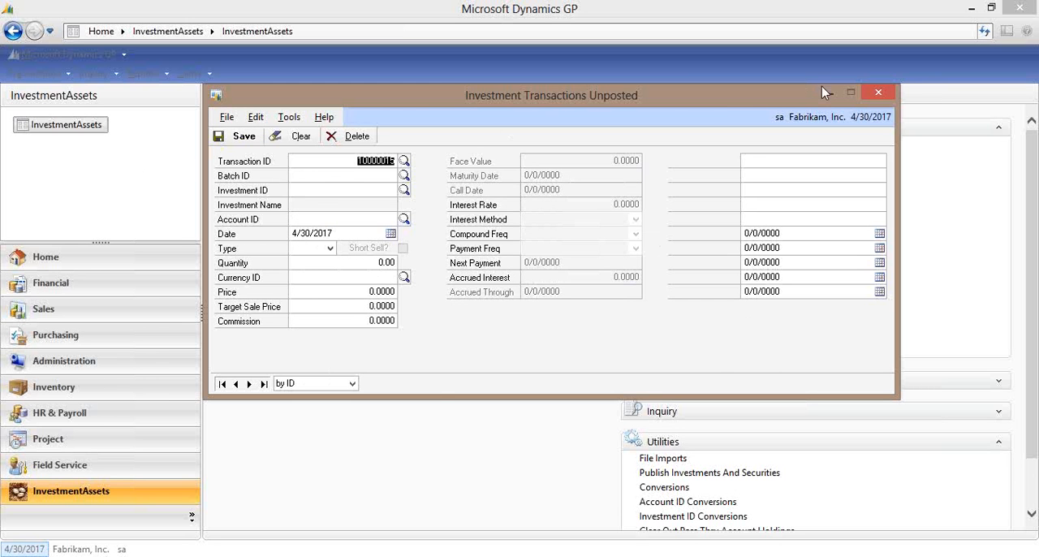
pyautogui.click(870, 92)
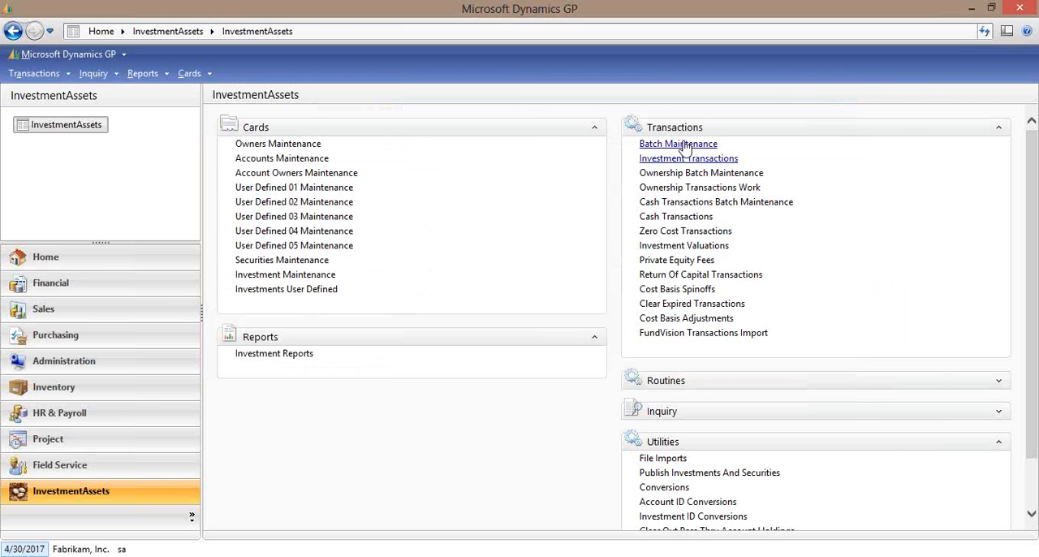
# Retrieve the BUYS batch in Batch Maintenance and print its transaction edit list to the screen.
pyautogui.click(641, 143)
pyautogui.click(404, 161)
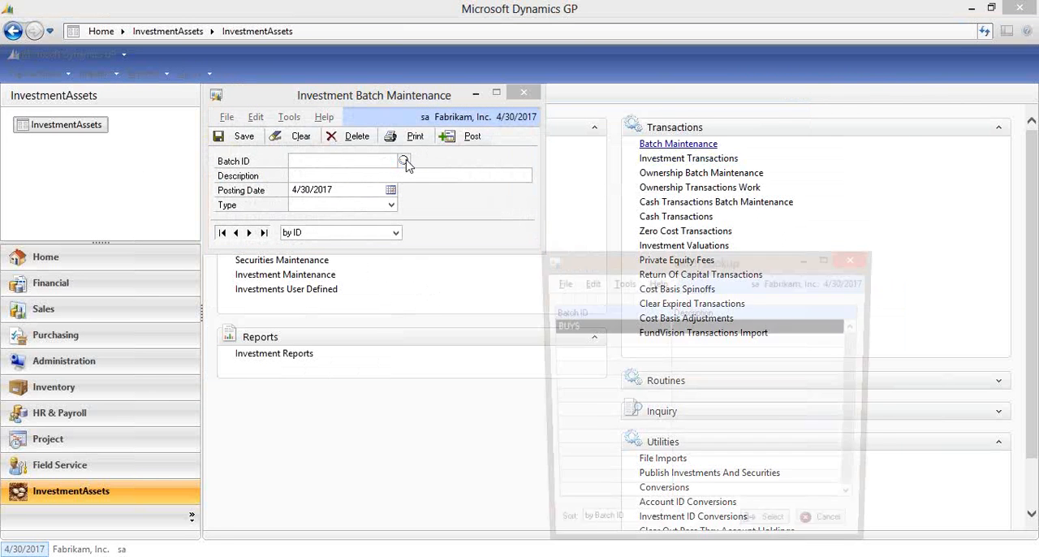
pyautogui.doubleClick(556, 328)
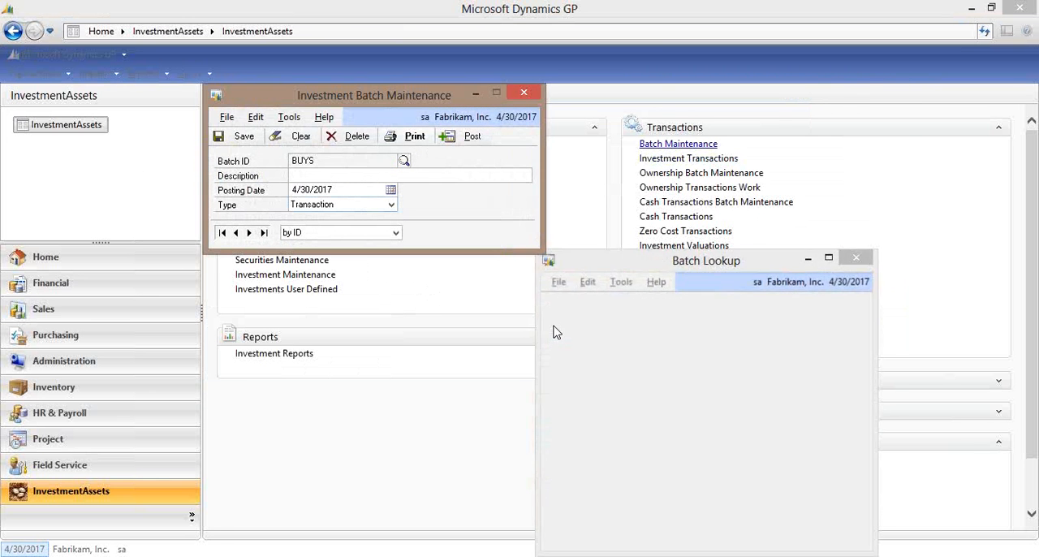
pyautogui.click(429, 144)
pyautogui.click(407, 282)
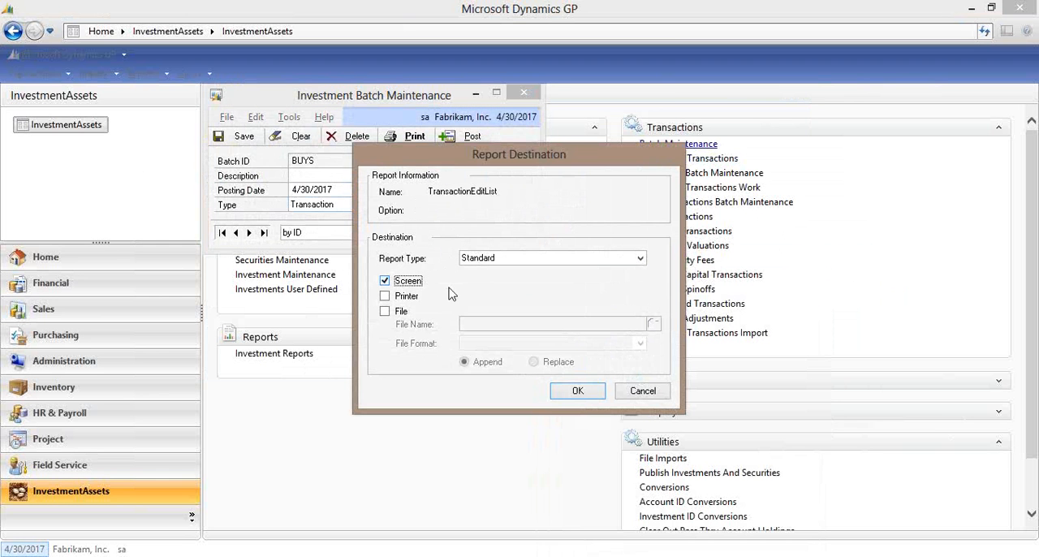
pyautogui.click(571, 392)
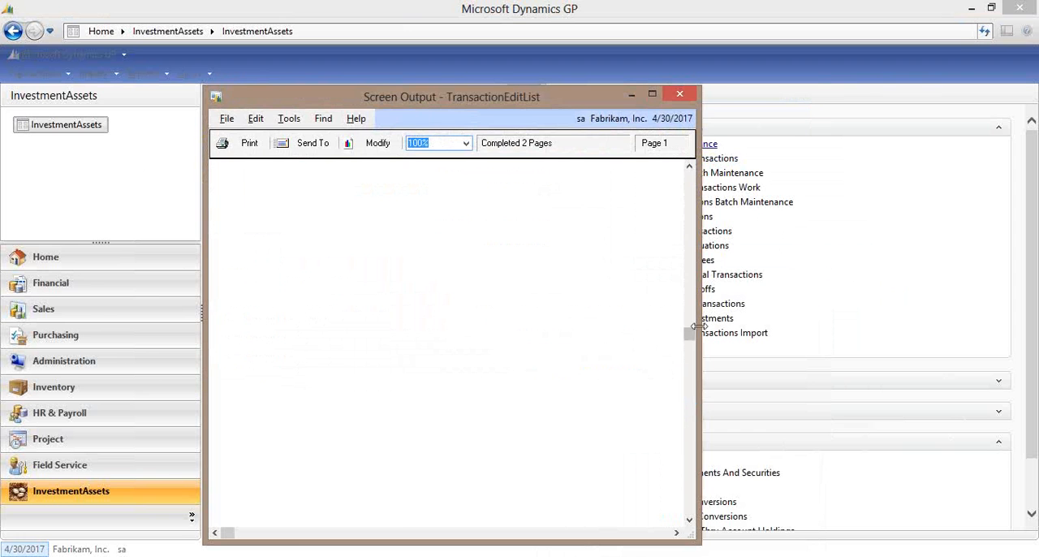
# Close the transaction edit list, post the BUYS batch and close Investment Batch Maintenance.
pyautogui.click(681, 96)
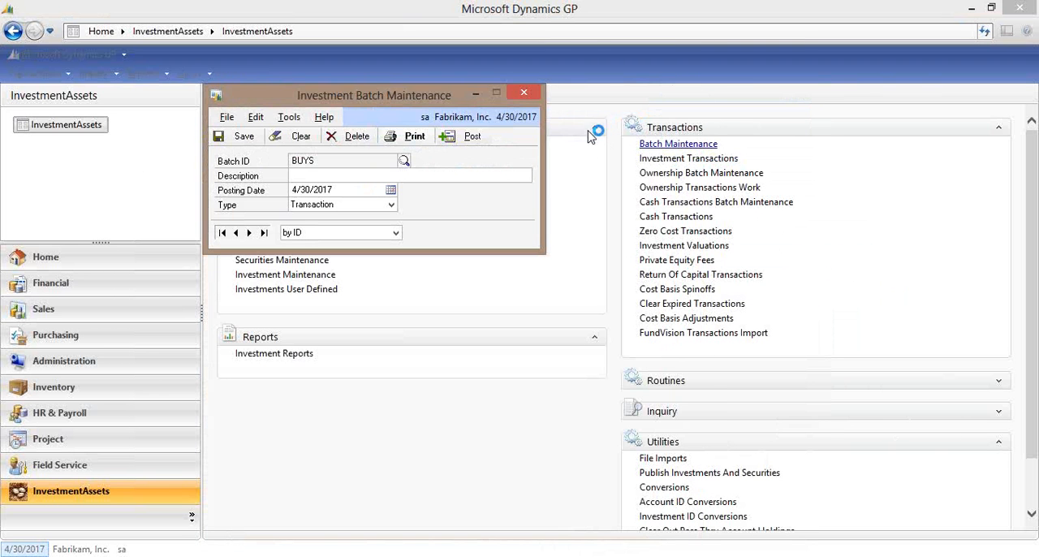
pyautogui.click(473, 137)
pyautogui.click(524, 93)
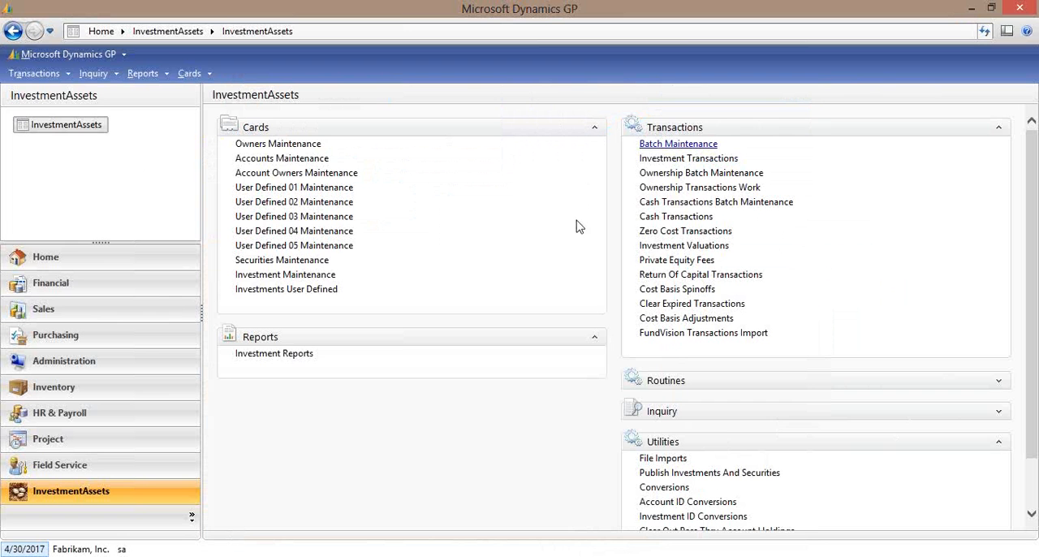
# Filter the open investments inquiry to MSFT and review the 4/30/2017 TRADING1 purchase, closing the inquiry when done.
pyautogui.click(999, 411)
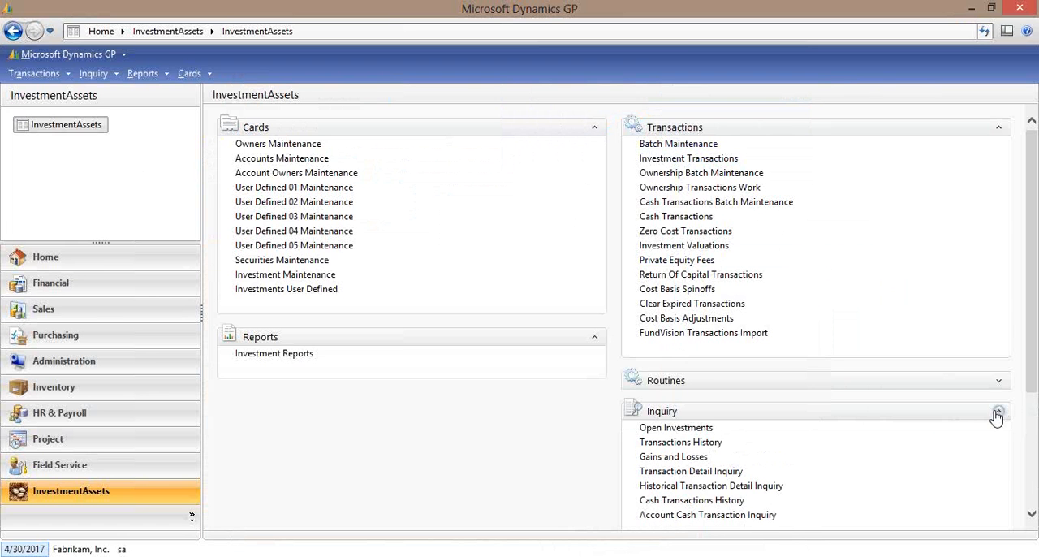
pyautogui.click(688, 428)
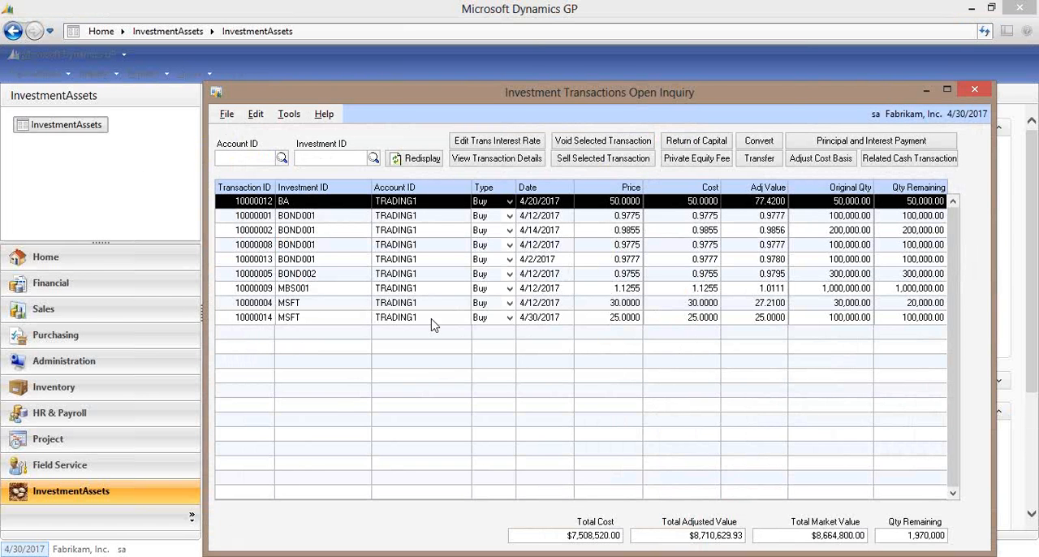
pyautogui.click(510, 320)
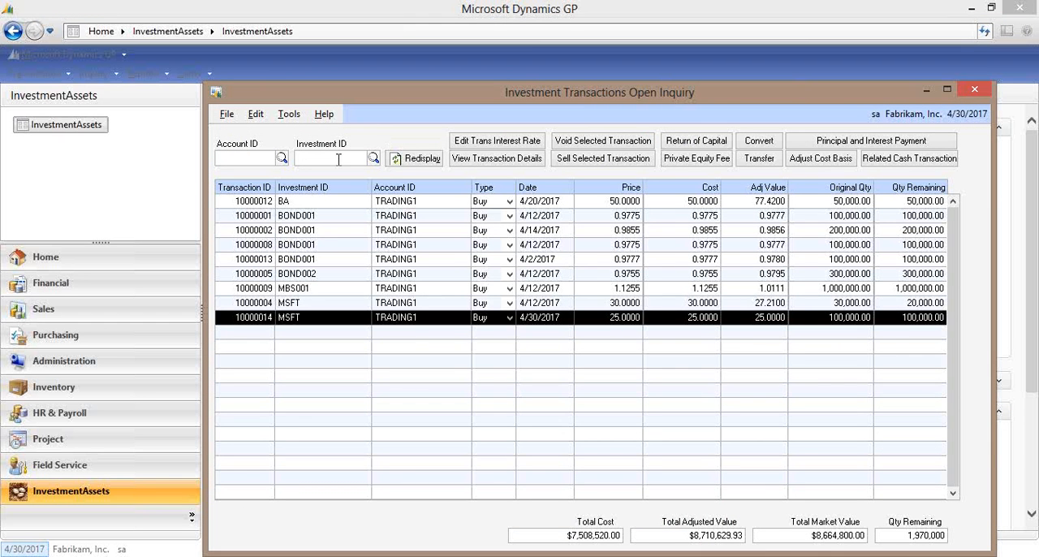
pyautogui.click(339, 159)
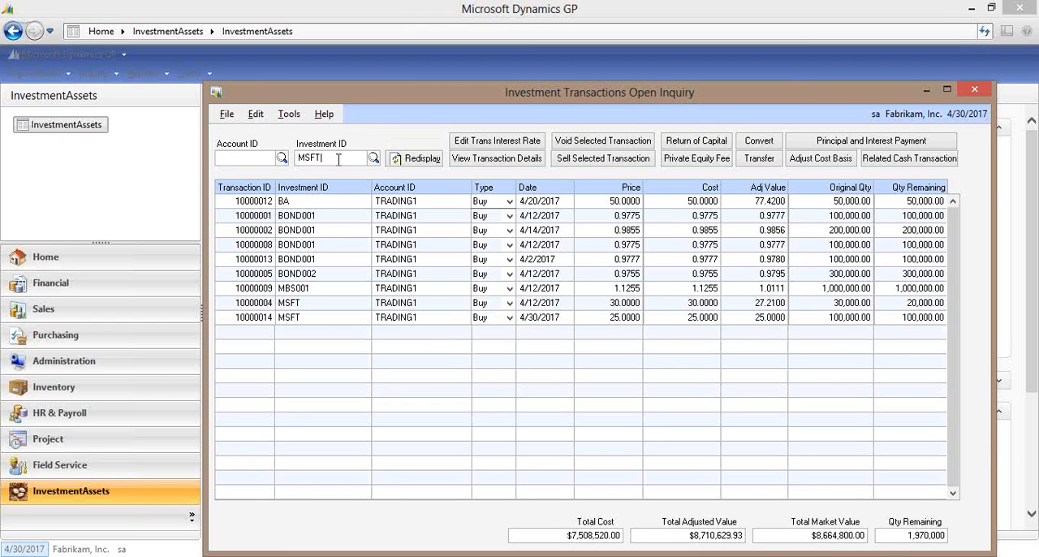
pyautogui.press('Tab')
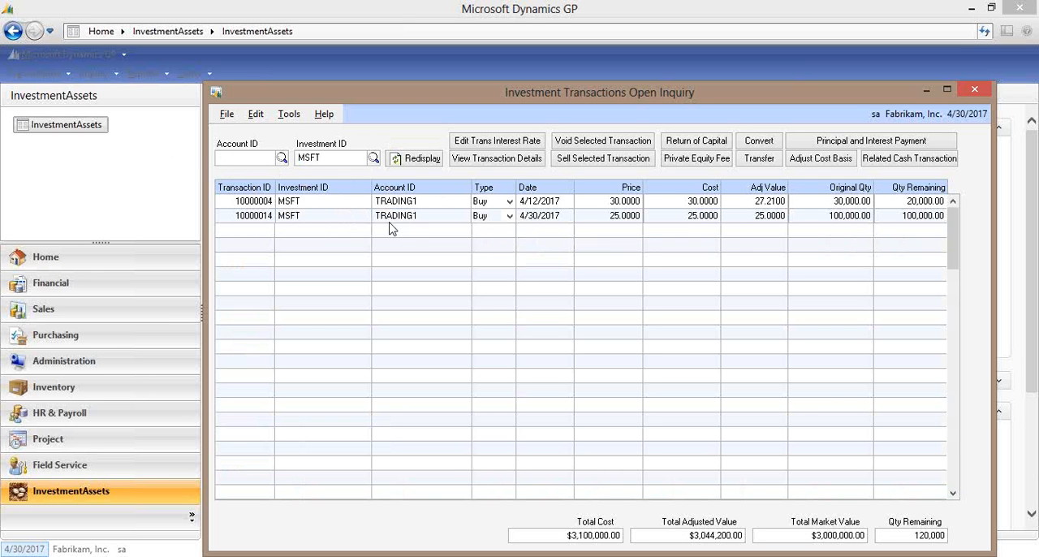
pyautogui.click(534, 217)
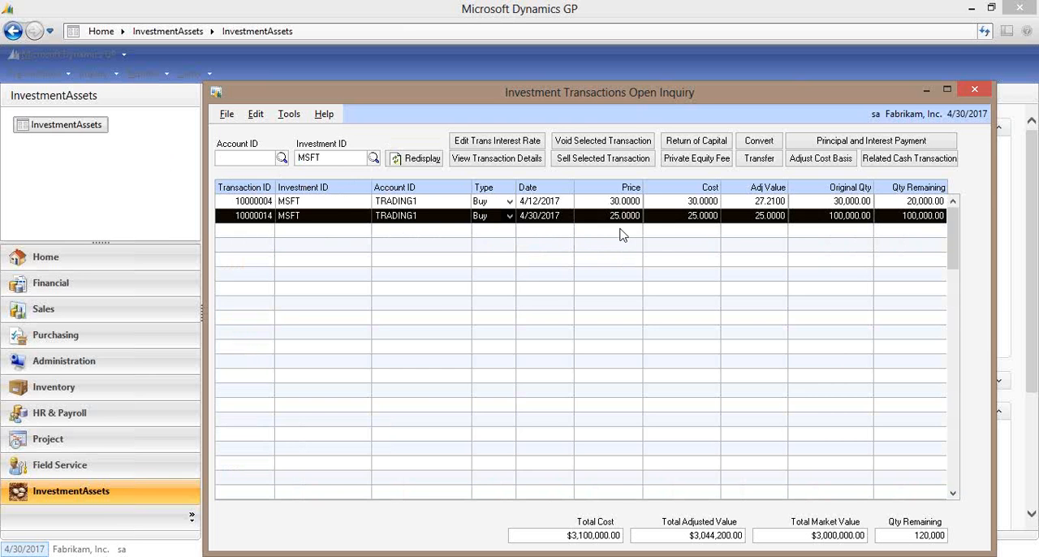
pyautogui.click(975, 88)
# Look up the TRADING1 checkbook in the Checkbook Register Inquiry and check its 4/30/2017 payment, closing the inquiry when done.
pyautogui.click(109, 76)
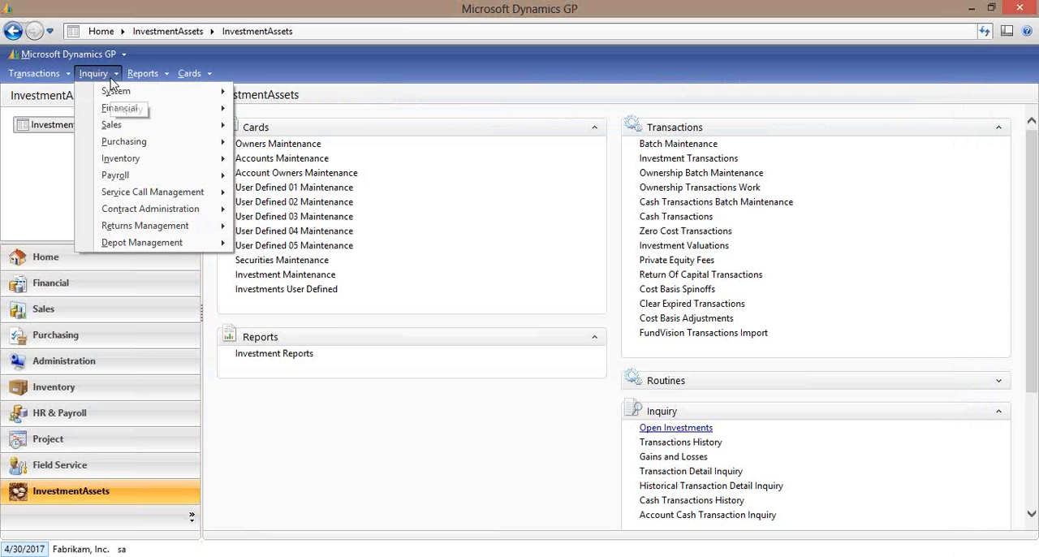
pyautogui.moveTo(152, 110)
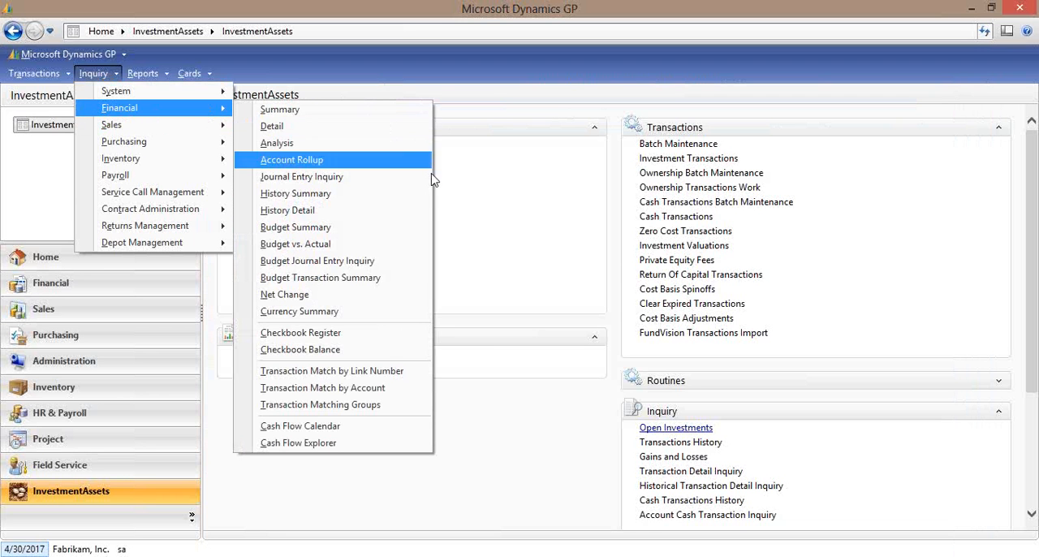
pyautogui.click(373, 333)
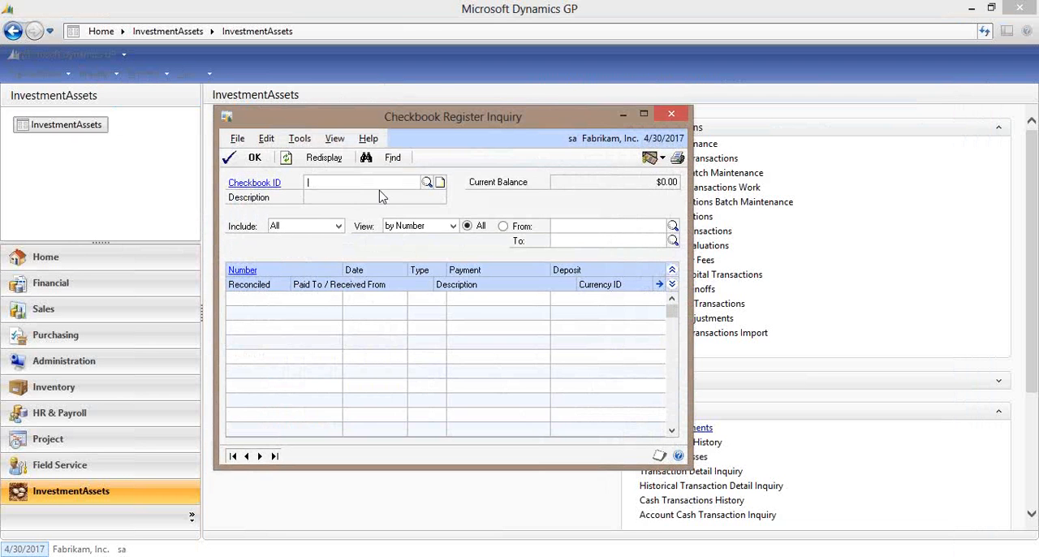
pyautogui.click(437, 182)
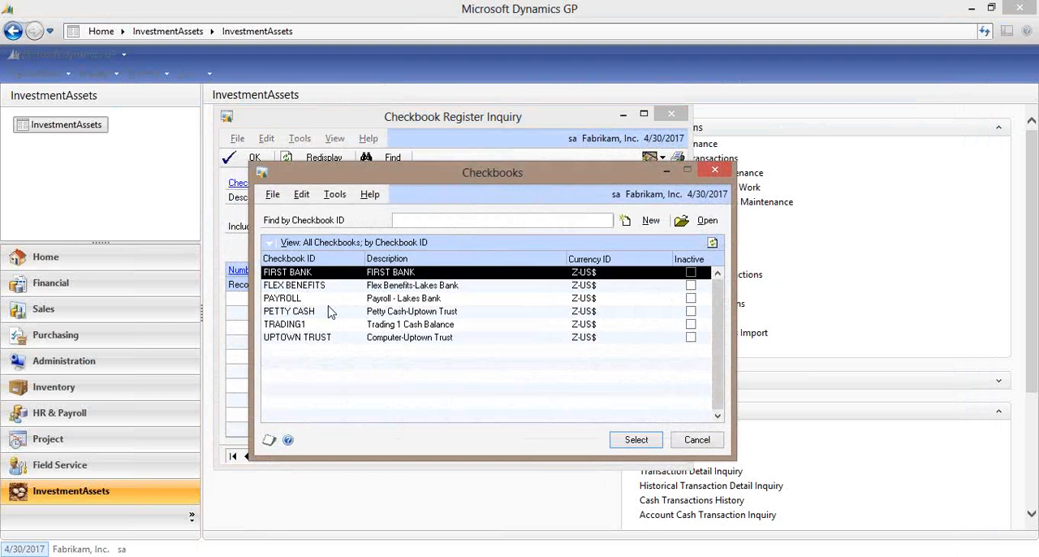
pyautogui.doubleClick(319, 325)
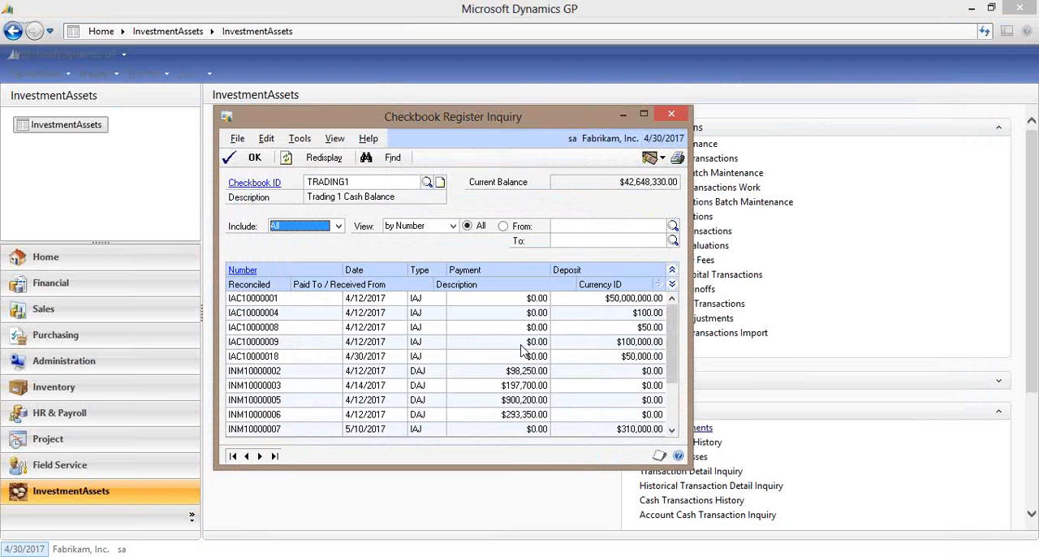
pyautogui.click(673, 419)
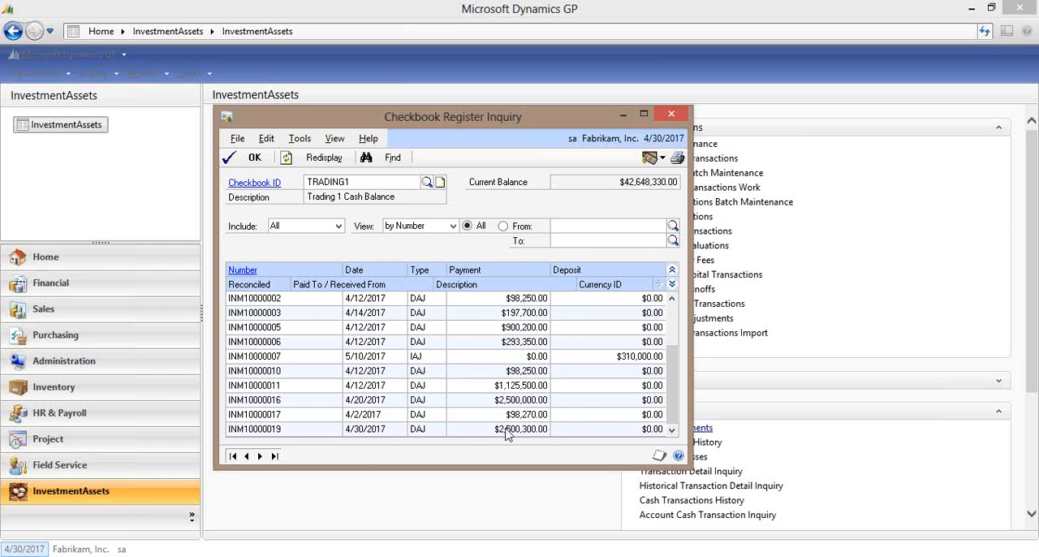
pyautogui.click(372, 430)
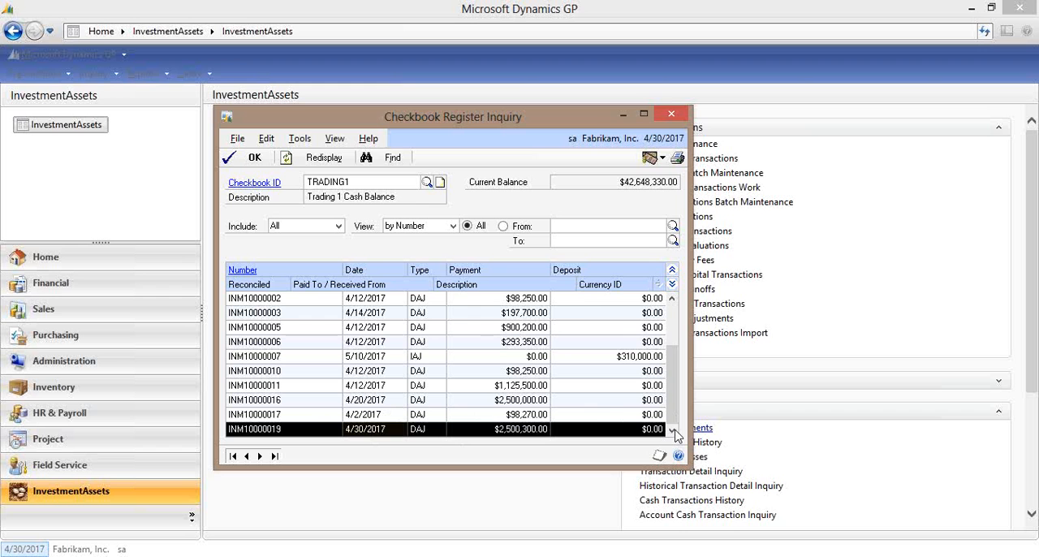
pyautogui.click(678, 119)
# Open the general ledger Transaction Entry window and browse by journal entry to the last entry.
pyautogui.click(60, 76)
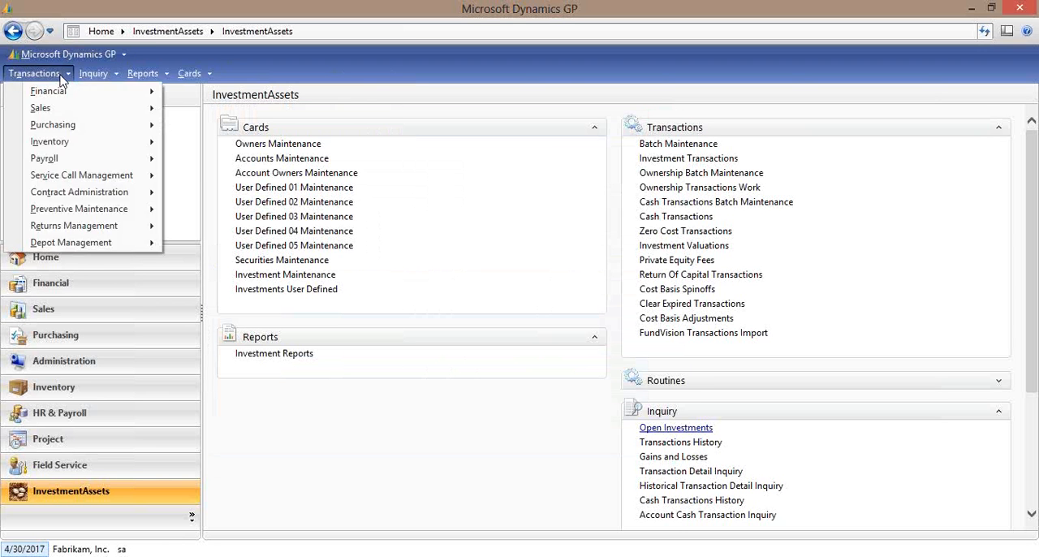
pyautogui.click(59, 75)
pyautogui.click(47, 73)
pyautogui.moveTo(81, 90)
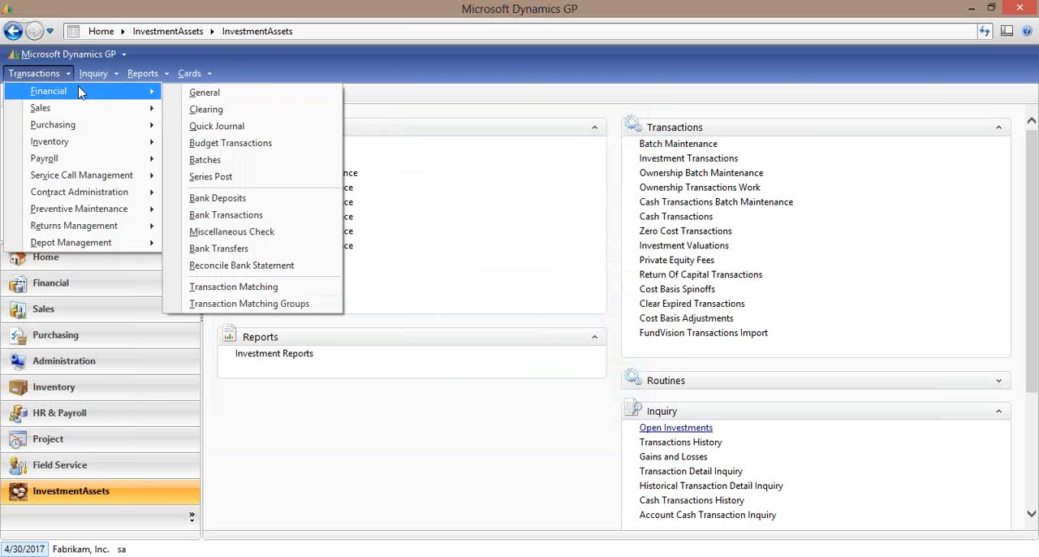
pyautogui.click(274, 101)
pyautogui.click(358, 494)
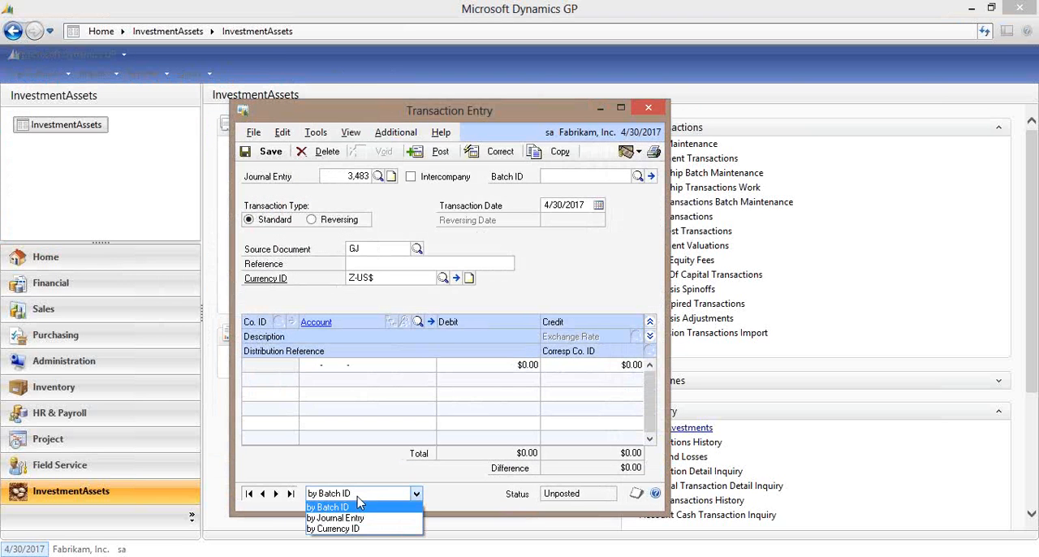
pyautogui.click(330, 518)
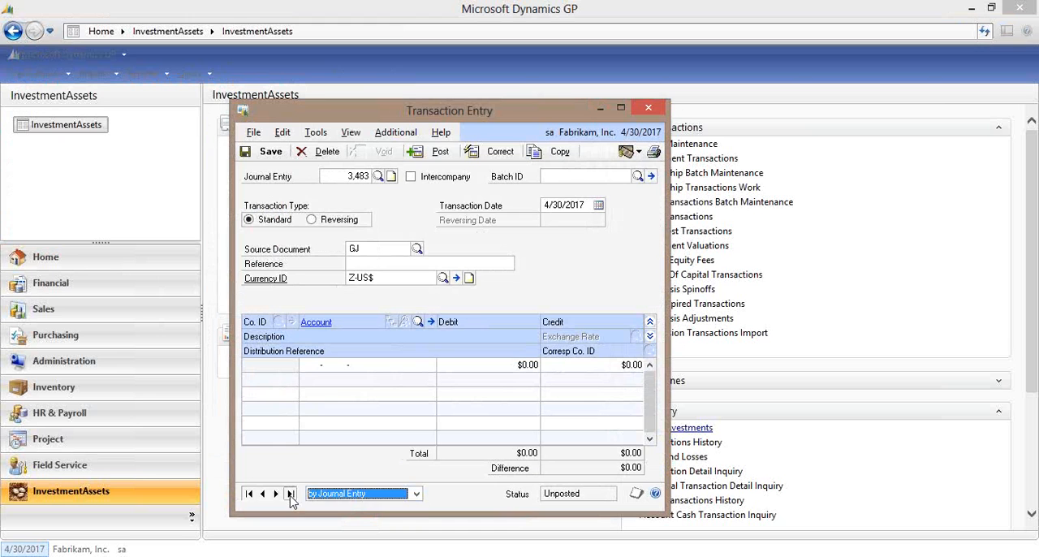
pyautogui.click(290, 494)
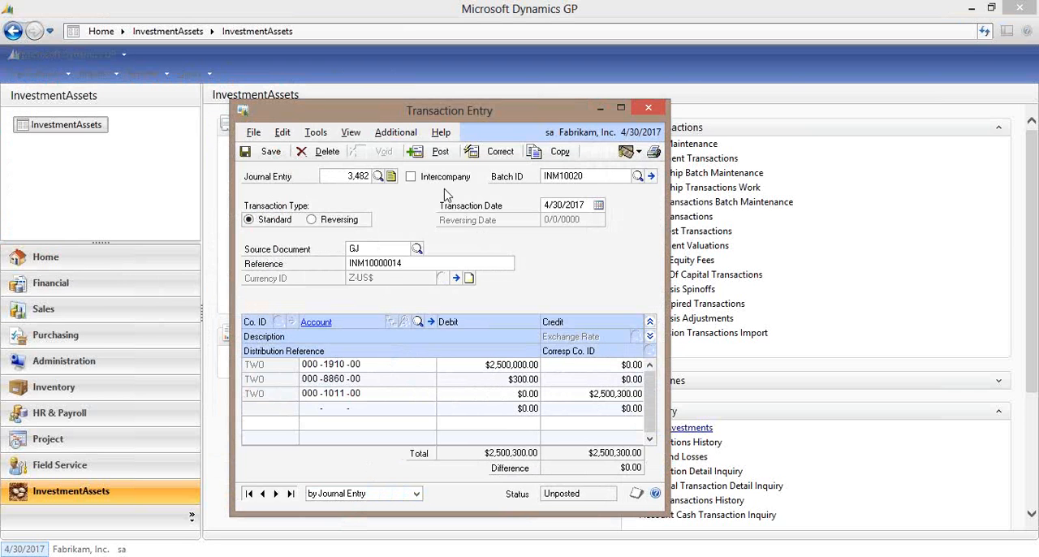
# Drill back from the journal entry to its originating investment transaction details, then close the detail inquiry and Transaction Entry.
pyautogui.click(396, 132)
pyautogui.click(431, 154)
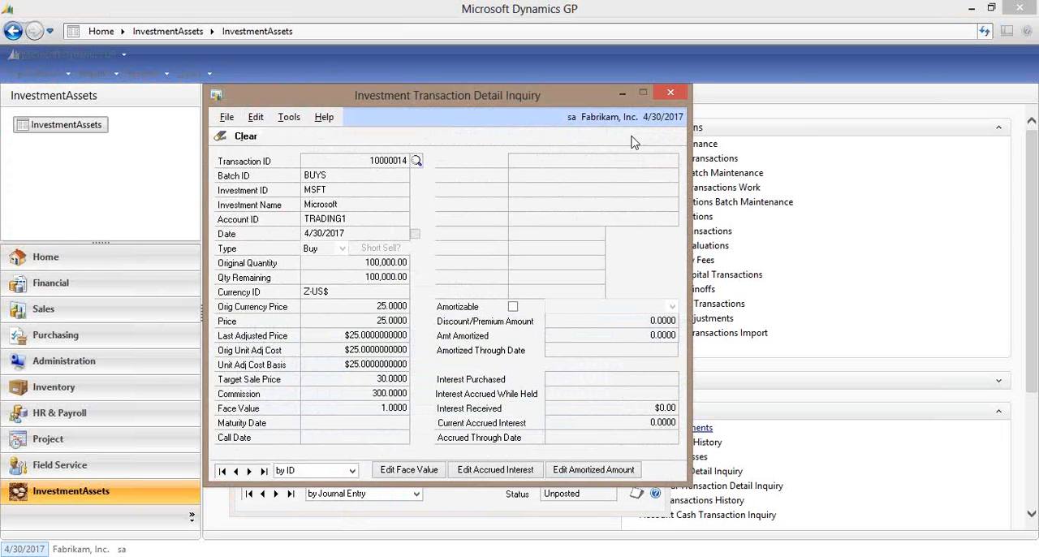
pyautogui.click(672, 94)
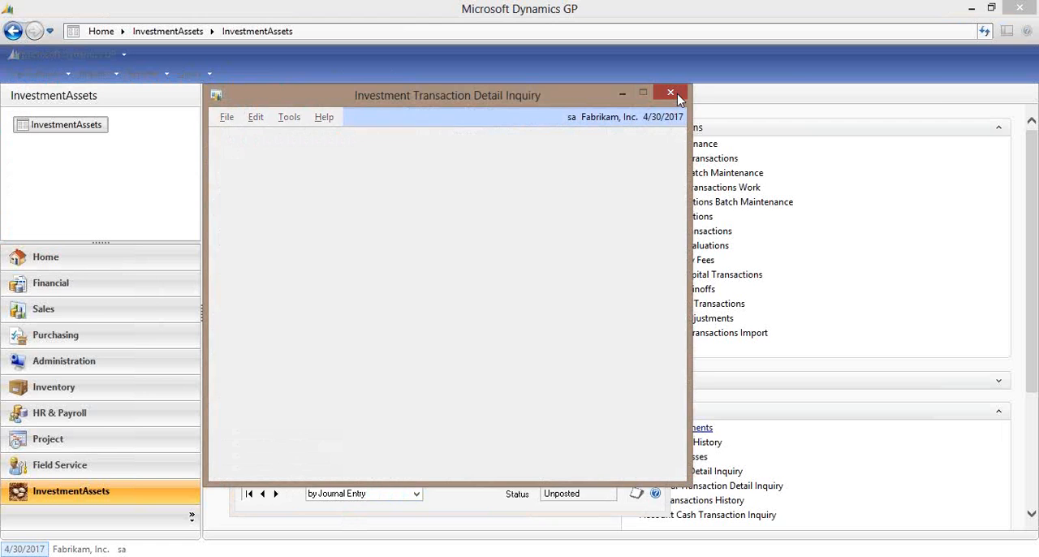
pyautogui.click(666, 108)
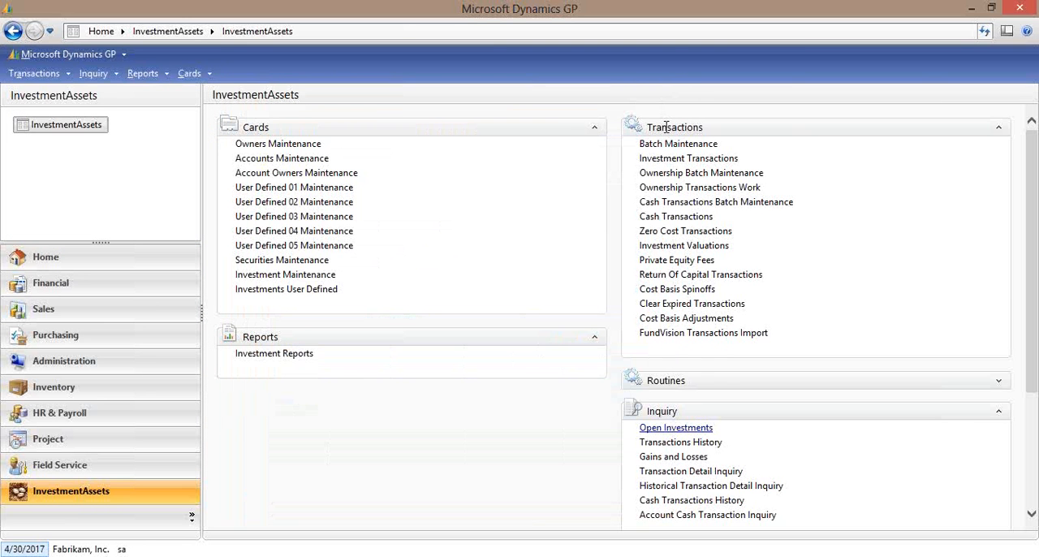
# Reopen the open investments inquiry, examine the adjusted value of the 4/30/2017 MSFT purchase, and close it.
pyautogui.click(678, 429)
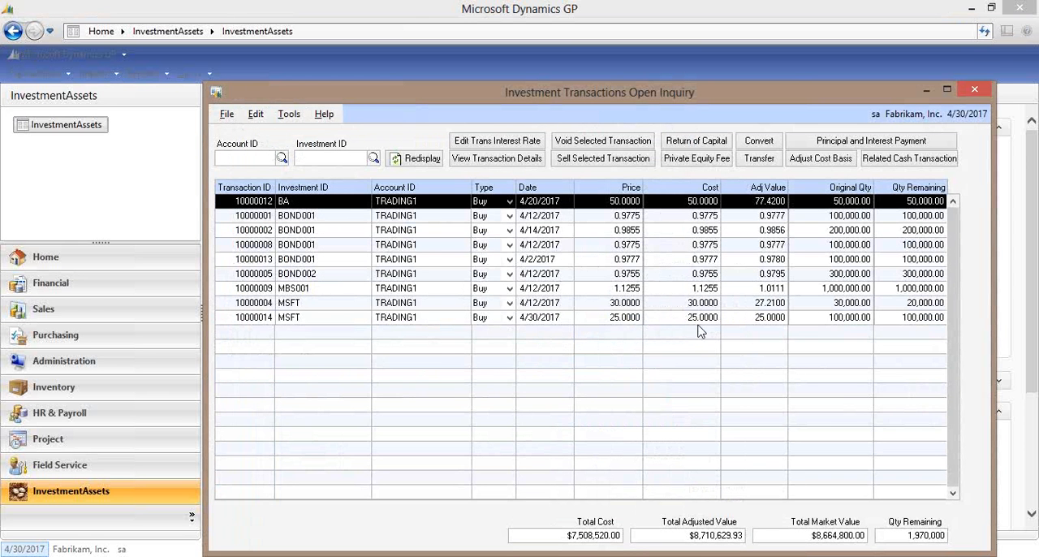
pyautogui.click(754, 319)
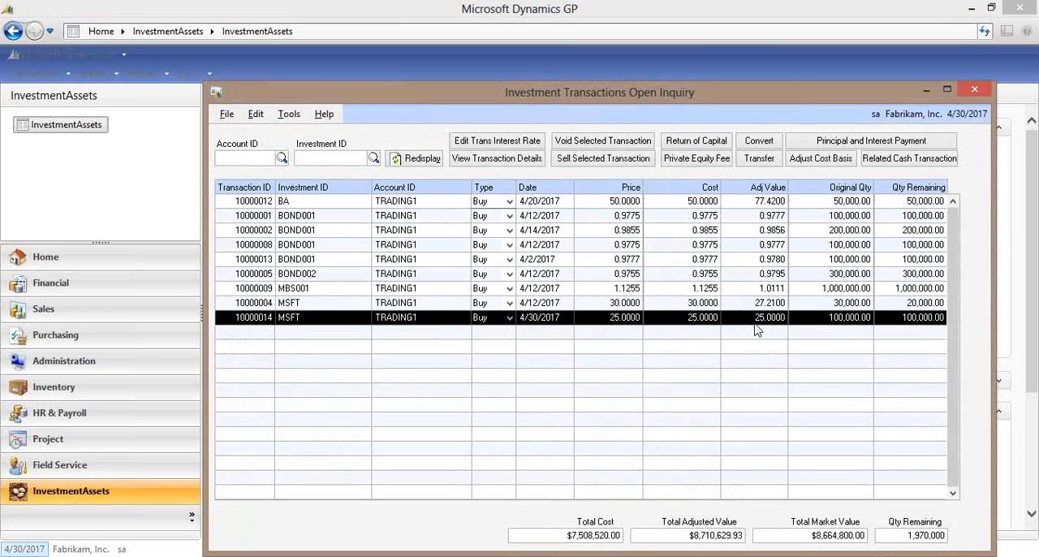
pyautogui.click(974, 90)
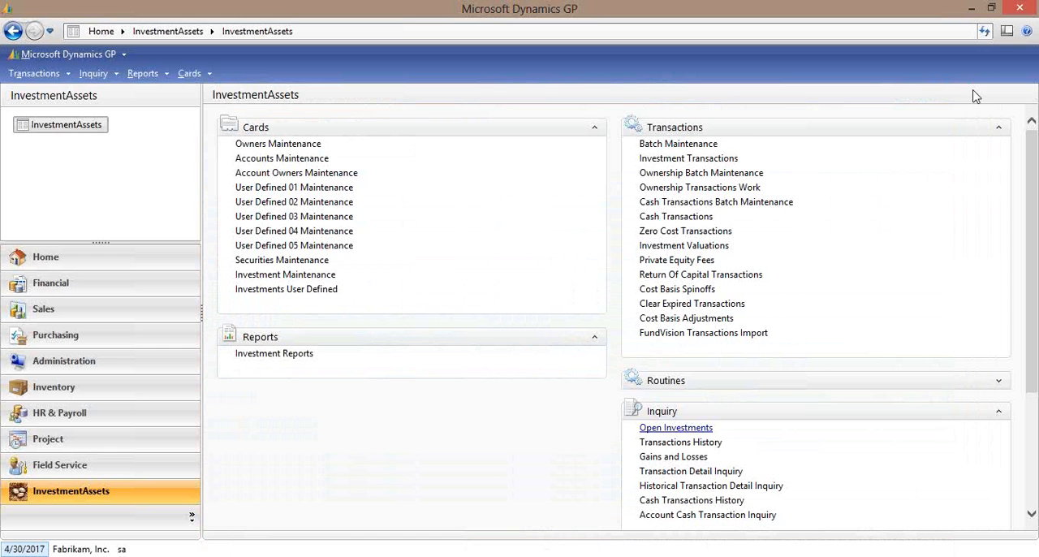
# Create and save an investment batch VALS with description values and type Valuation, then close Batch Maintenance.
pyautogui.click(700, 144)
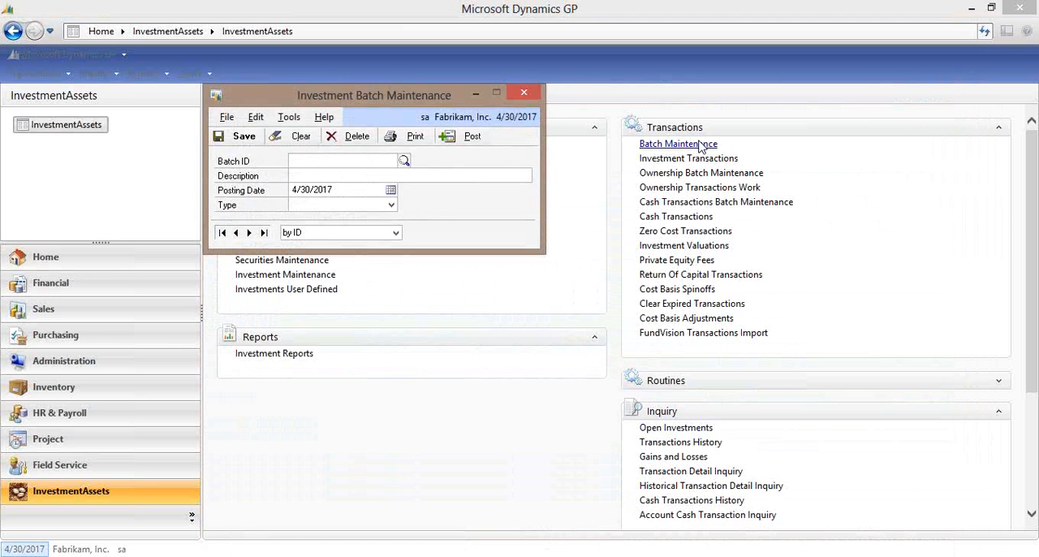
pyautogui.write('VALS')
pyautogui.press('Tab')
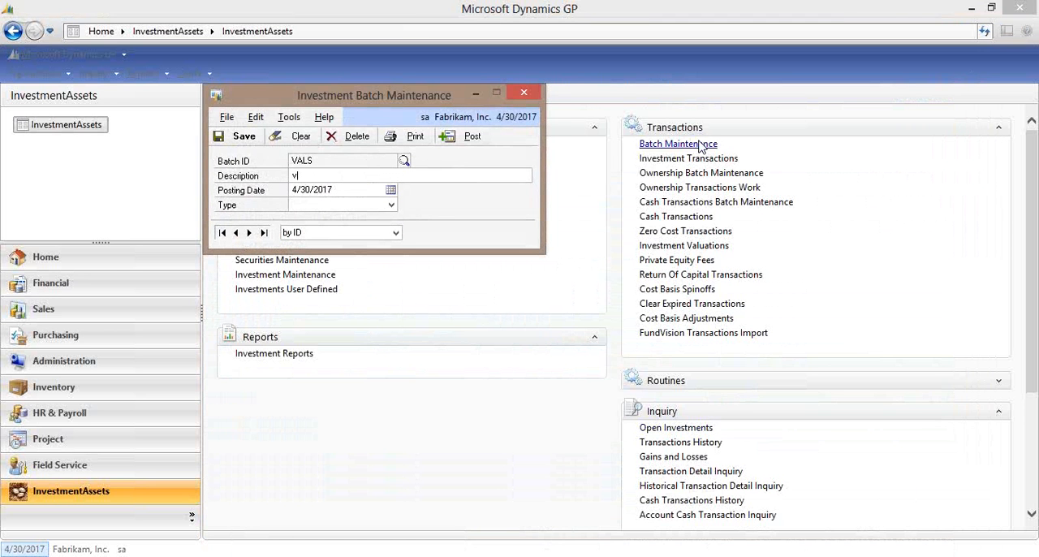
pyautogui.press('Tab')
pyautogui.press('Tab')
pyautogui.press('v')
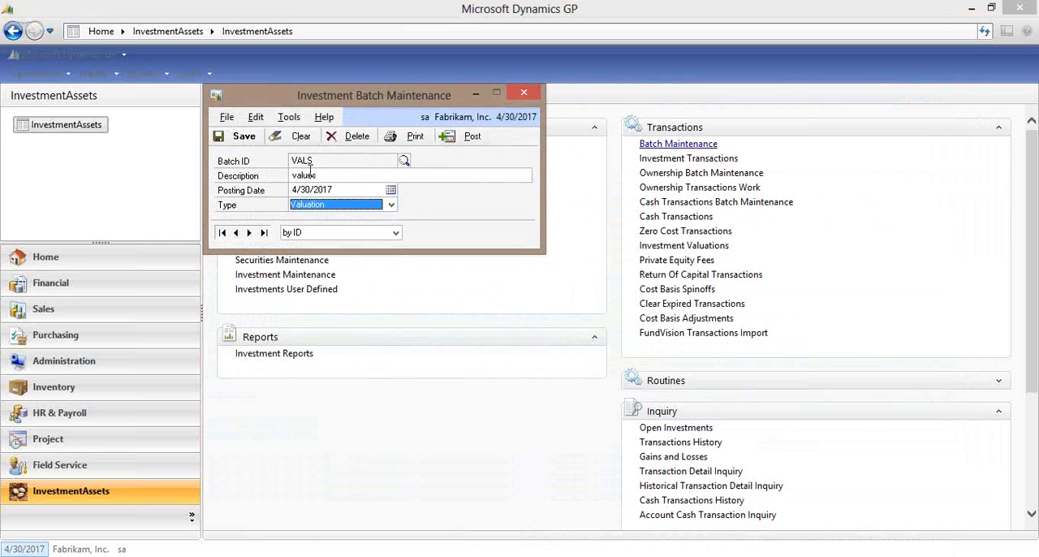
pyautogui.click(260, 138)
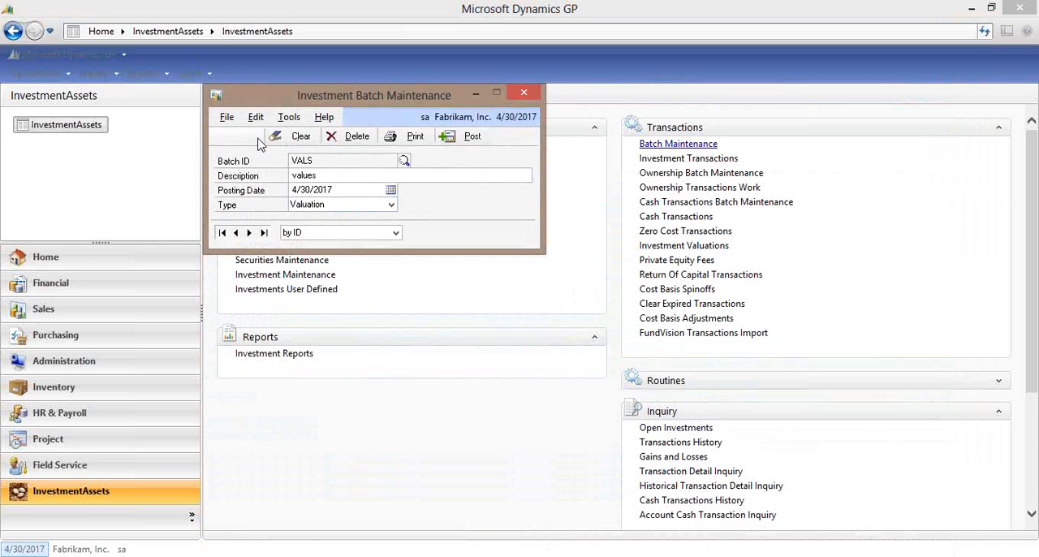
pyautogui.click(524, 96)
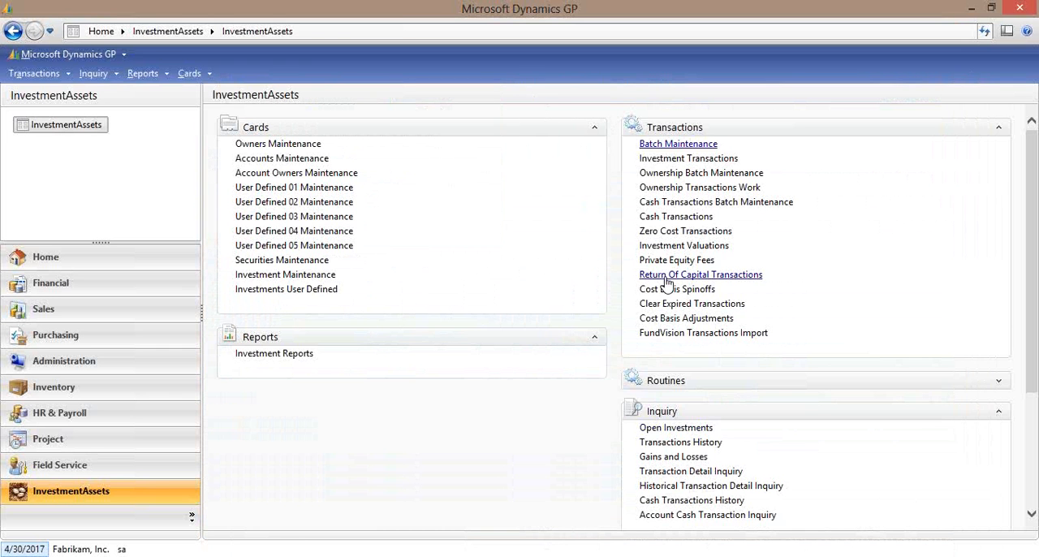
# Run Investment Auto Valuations for batch VALS, acknowledge completion and cancel the InvestValuationsExceptions report.
pyautogui.click(1000, 381)
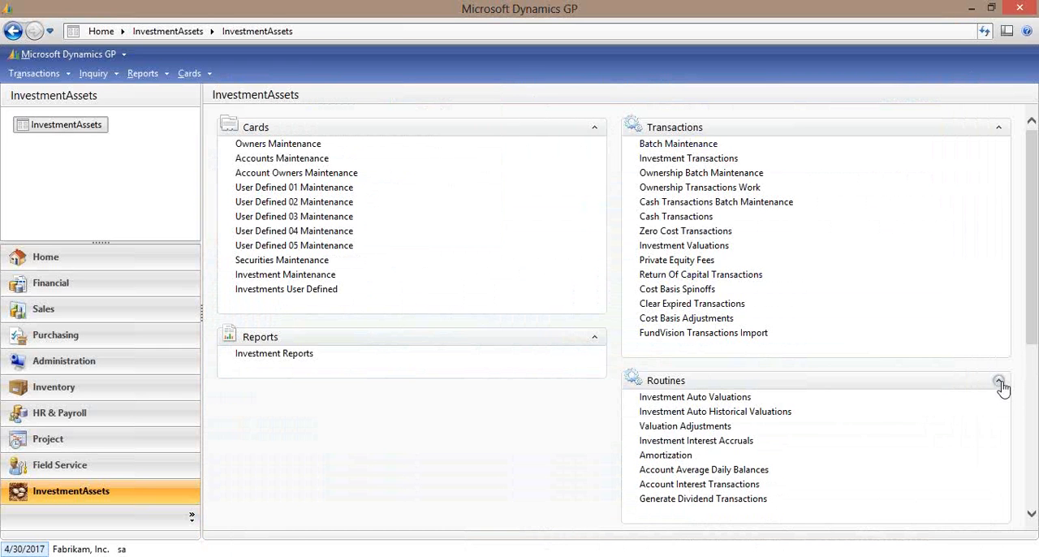
pyautogui.click(728, 399)
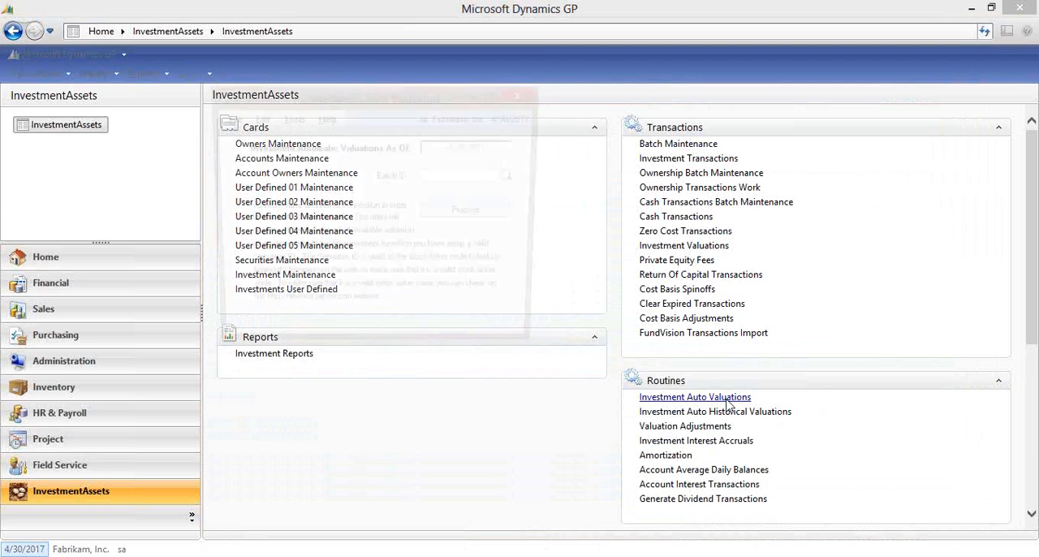
pyautogui.click(515, 177)
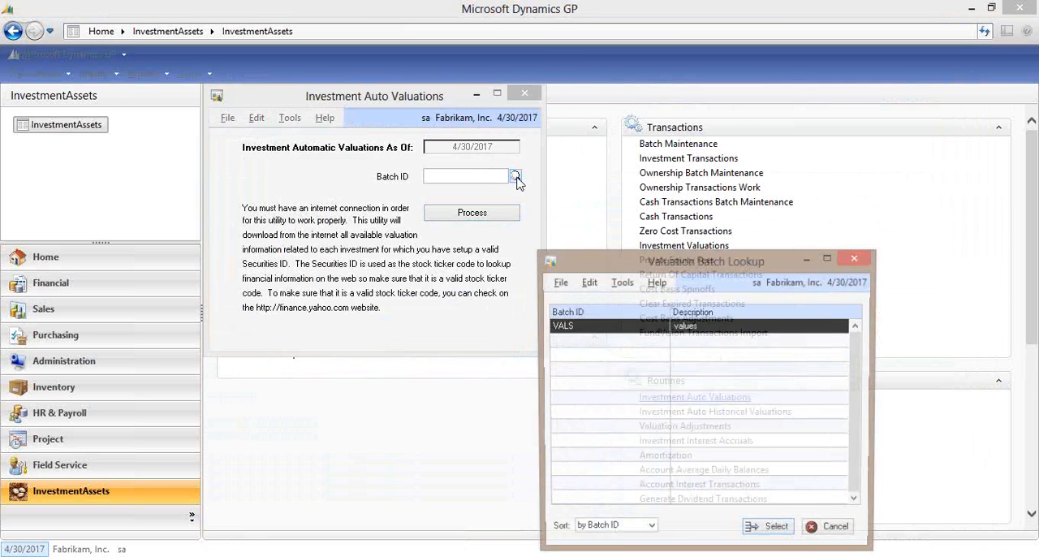
pyautogui.doubleClick(595, 327)
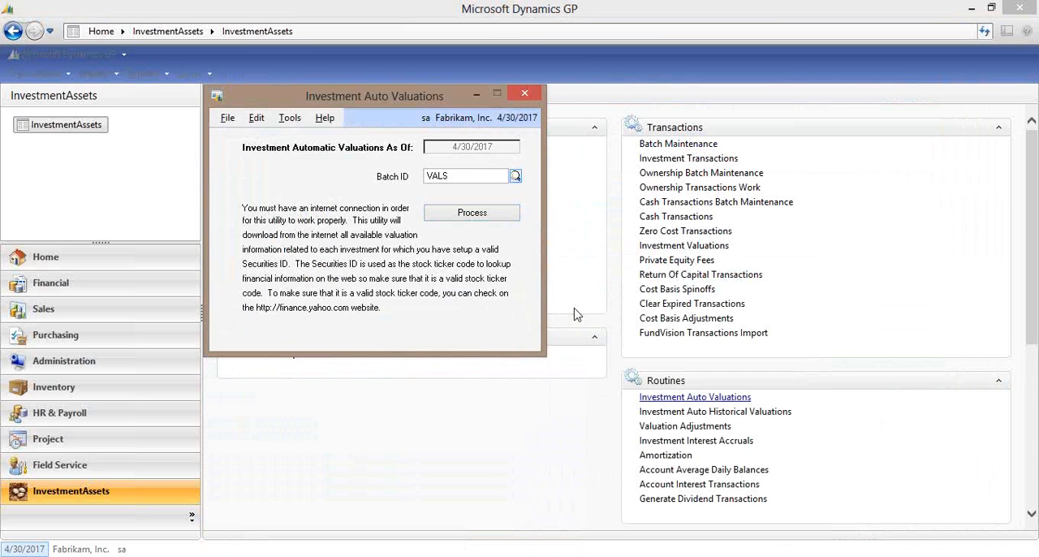
pyautogui.click(485, 214)
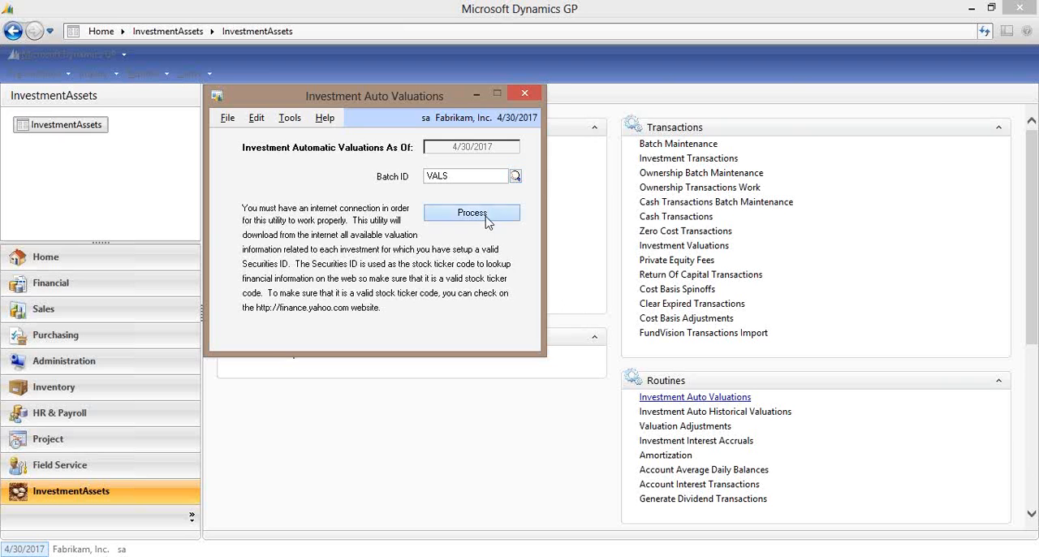
pyautogui.click(520, 332)
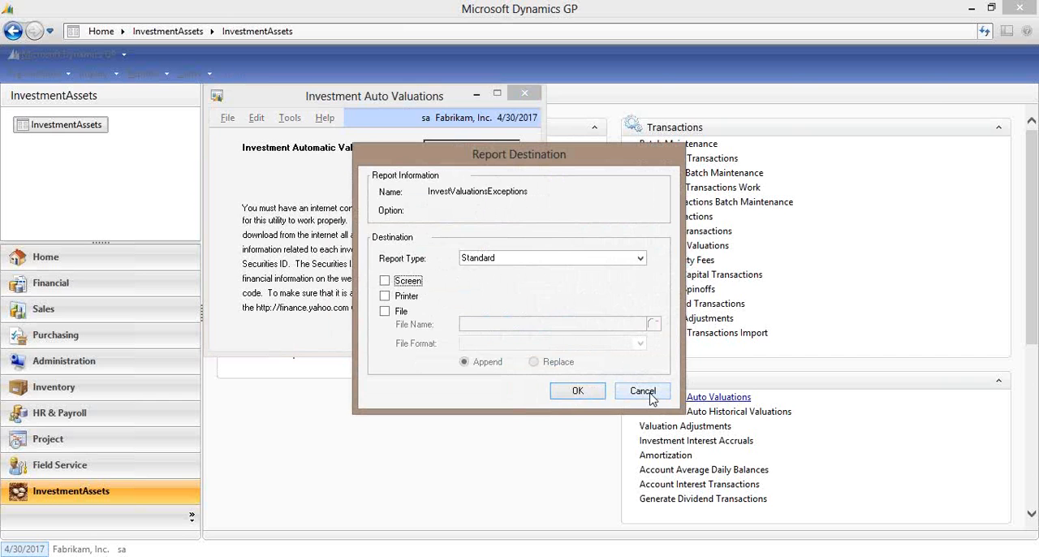
pyautogui.click(643, 392)
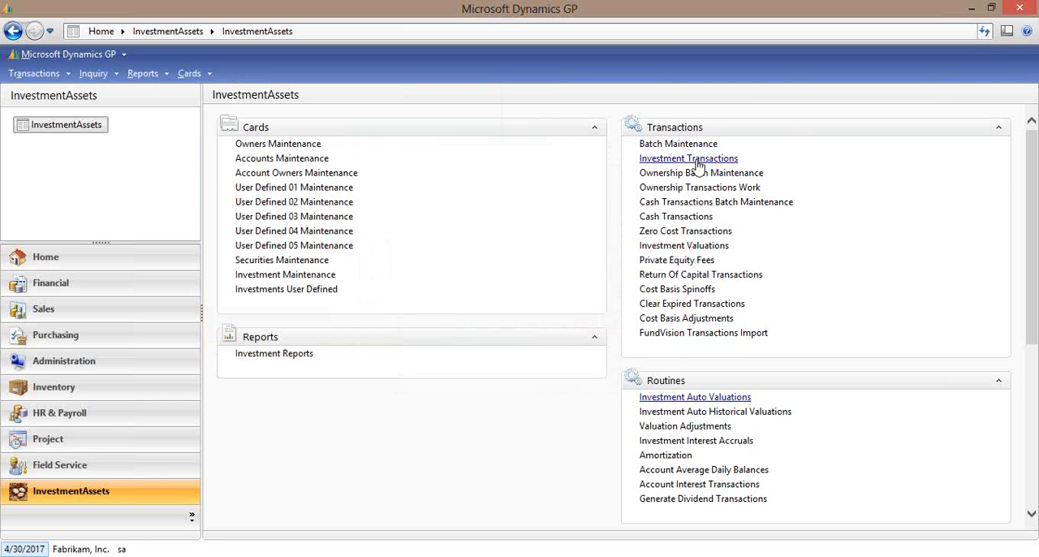
# Open Investment Valuations, load the automatically generated MSFT valuation to examine its prices, and clear the form.
pyautogui.click(686, 247)
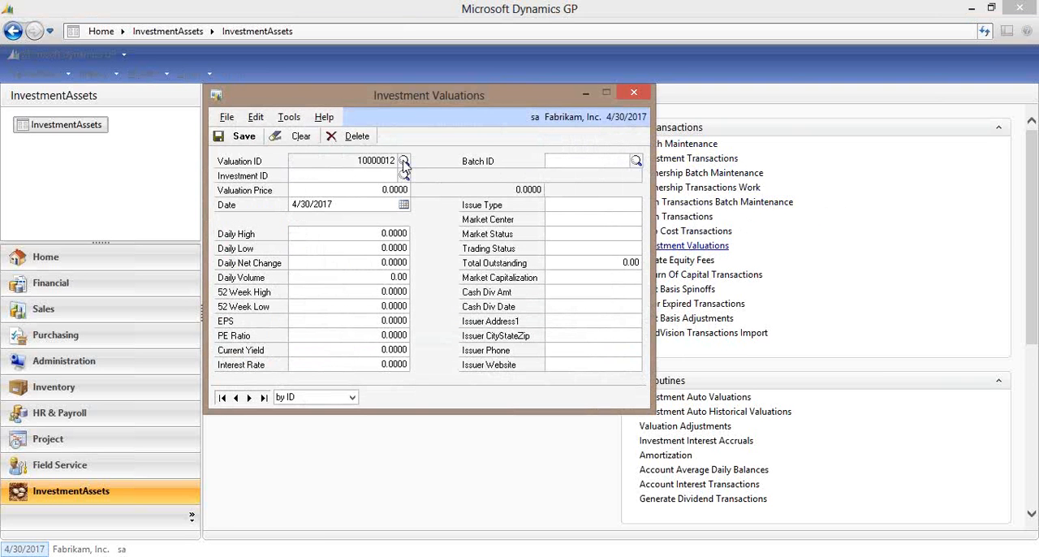
pyautogui.click(403, 160)
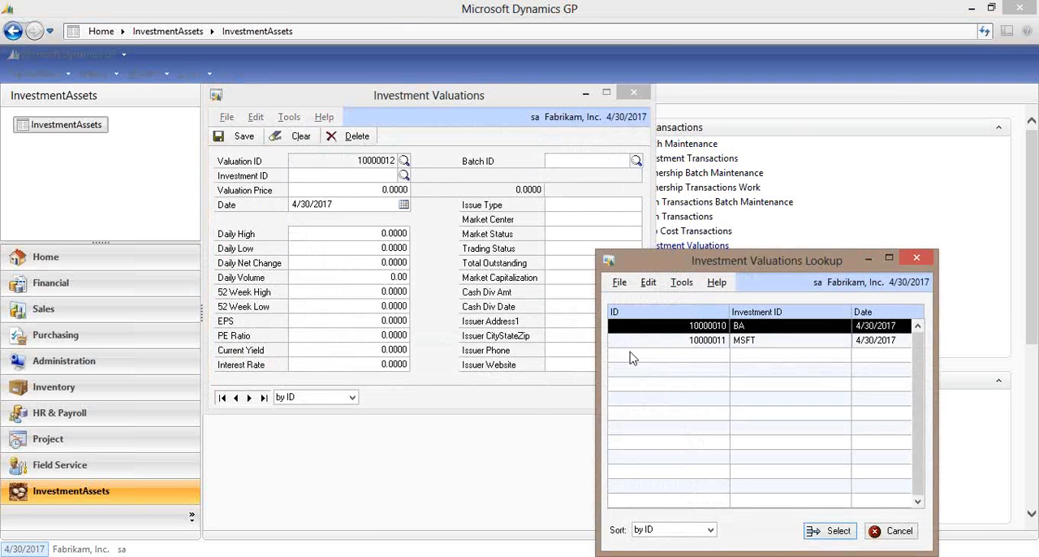
pyautogui.doubleClick(718, 341)
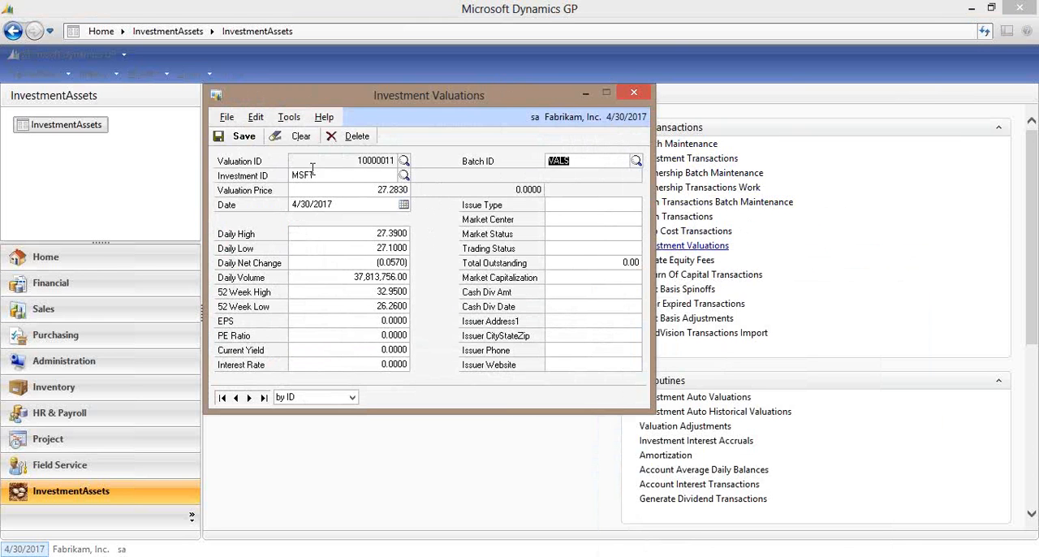
pyautogui.click(301, 137)
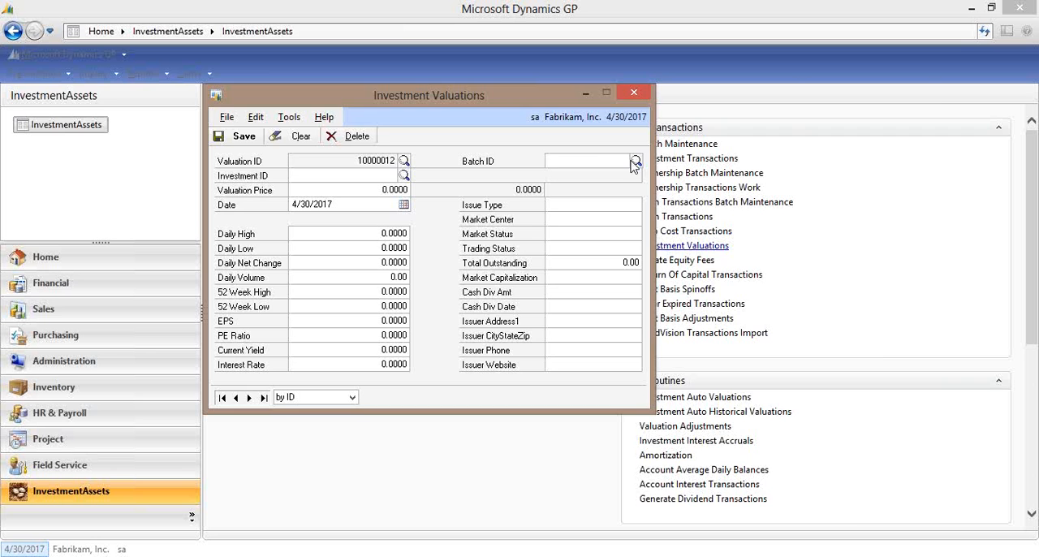
# Save a manual valuation in batch VALS for investment MBS001 at a price of 1.0020 dated 4/30/2017, and close Investment Valuations.
pyautogui.click(636, 160)
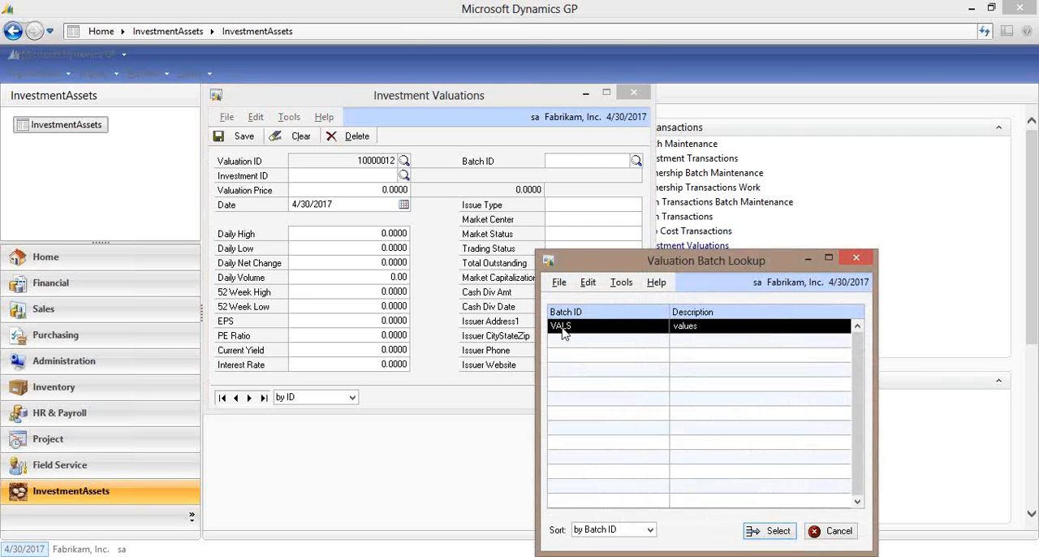
pyautogui.doubleClick(554, 332)
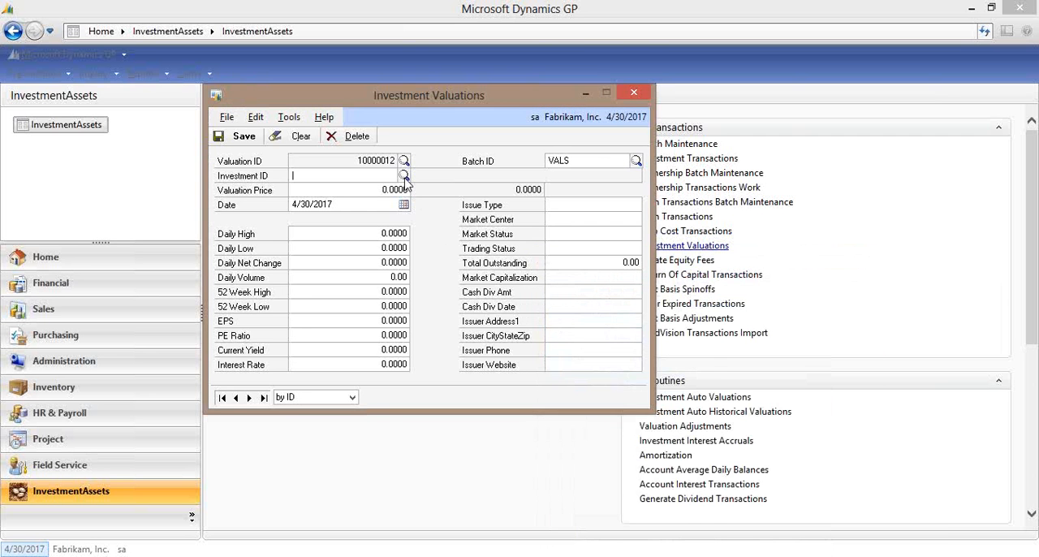
pyautogui.click(404, 176)
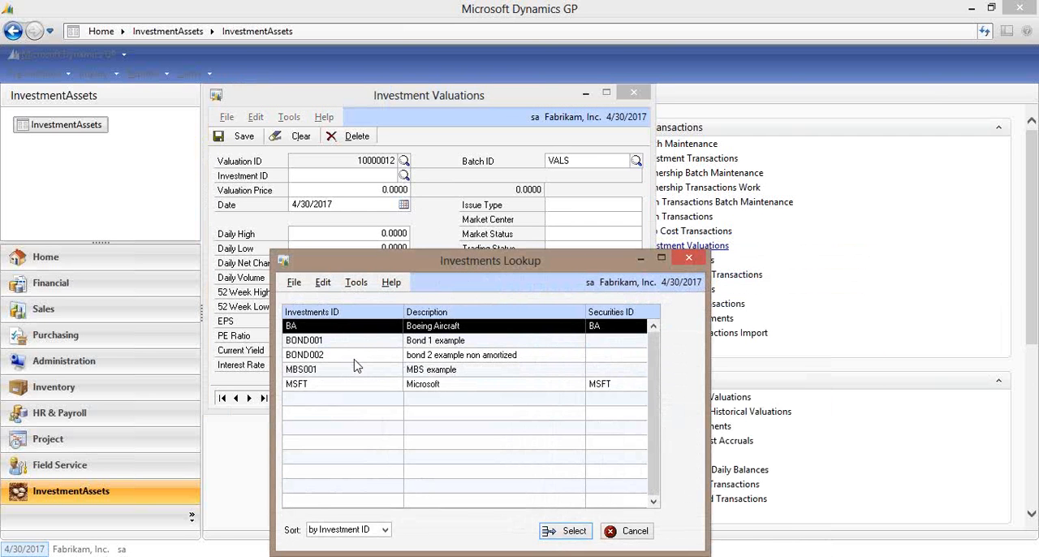
pyautogui.doubleClick(350, 370)
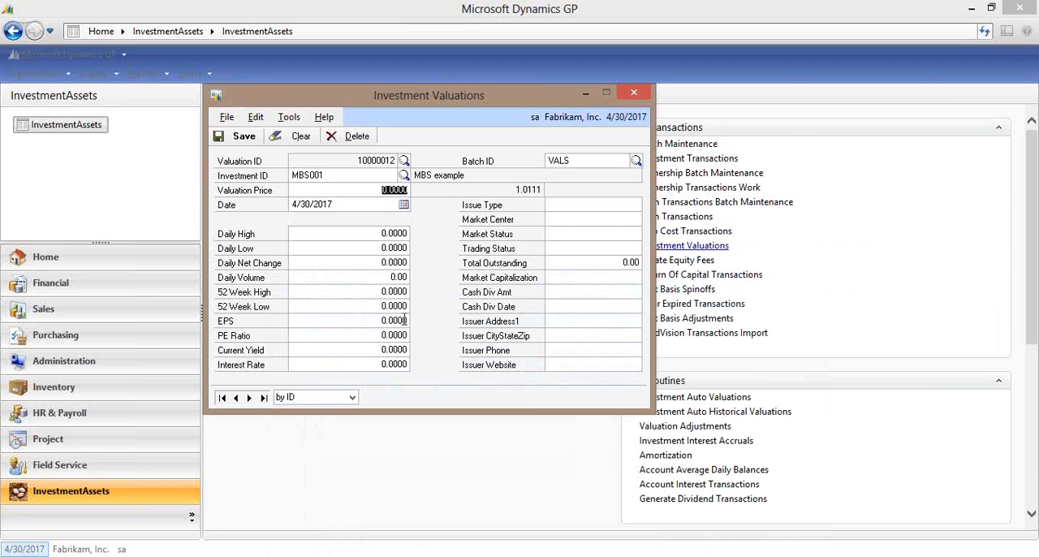
pyautogui.write('1')
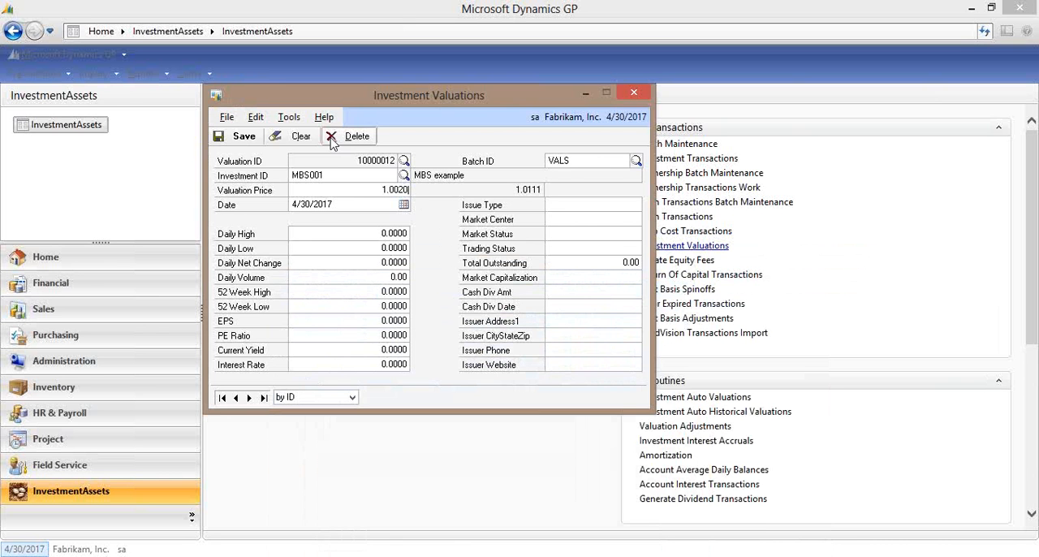
pyautogui.click(336, 206)
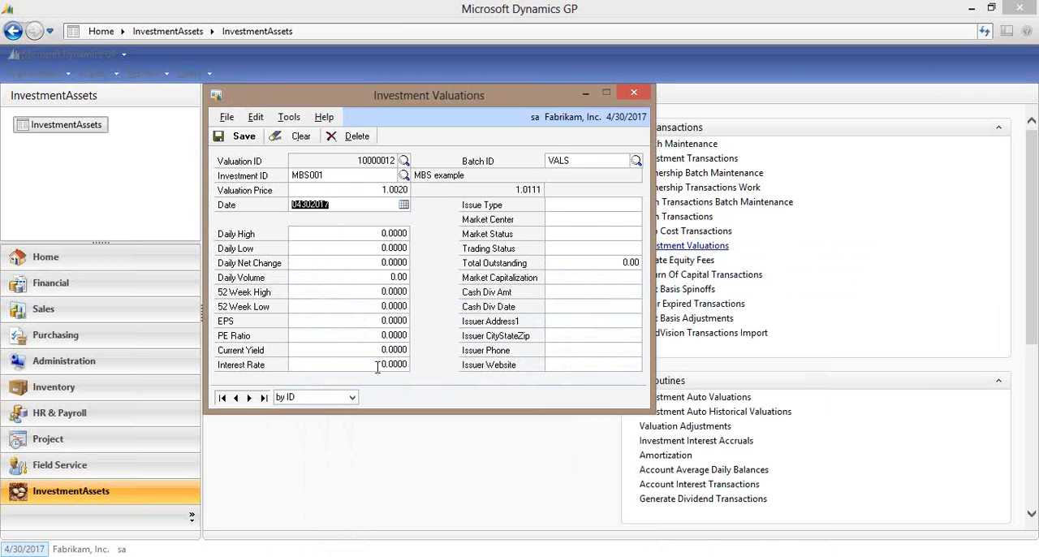
pyautogui.click(240, 136)
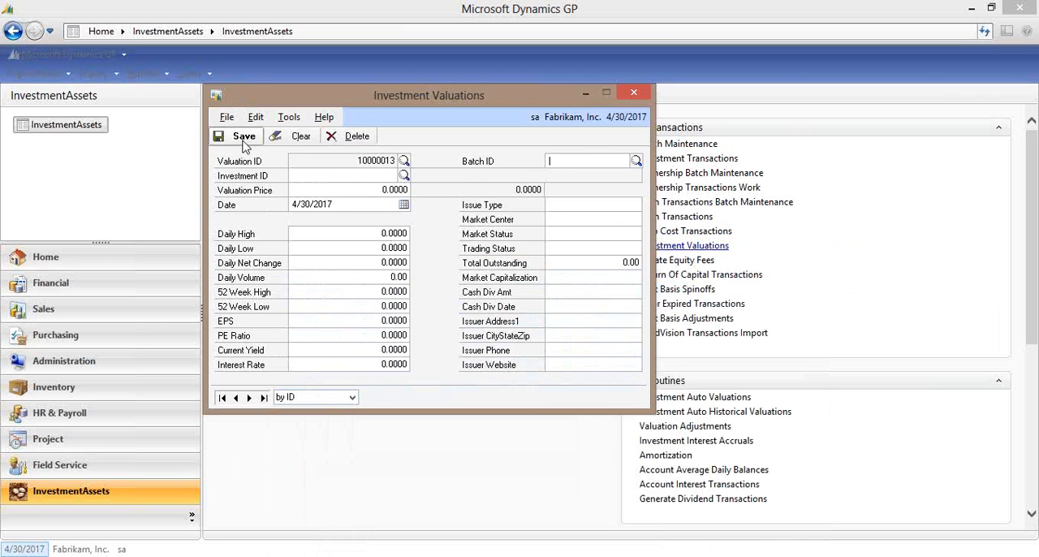
pyautogui.click(638, 91)
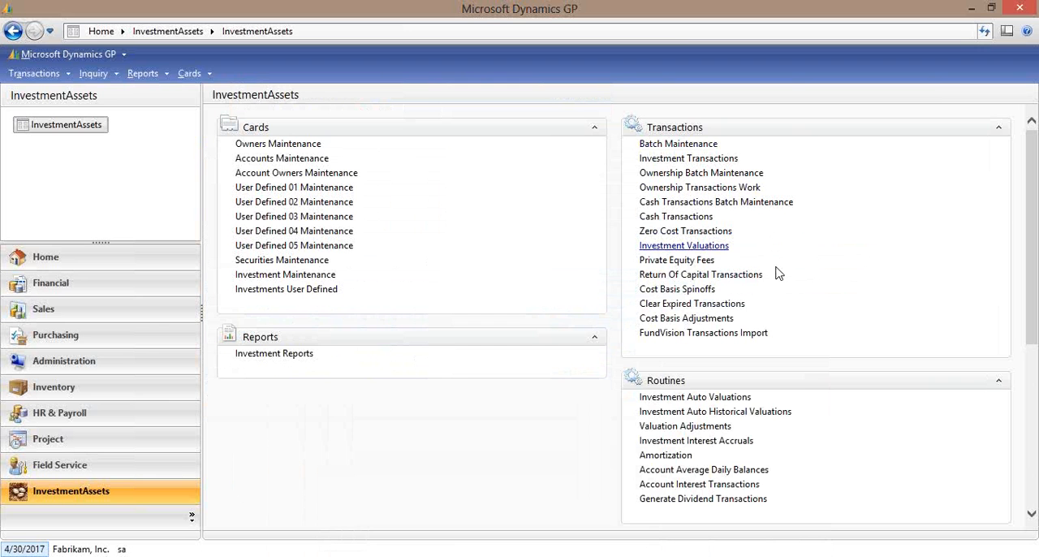
# Load batch VALS in Investment Batch Maintenance, post it, and close the window.
pyautogui.click(704, 144)
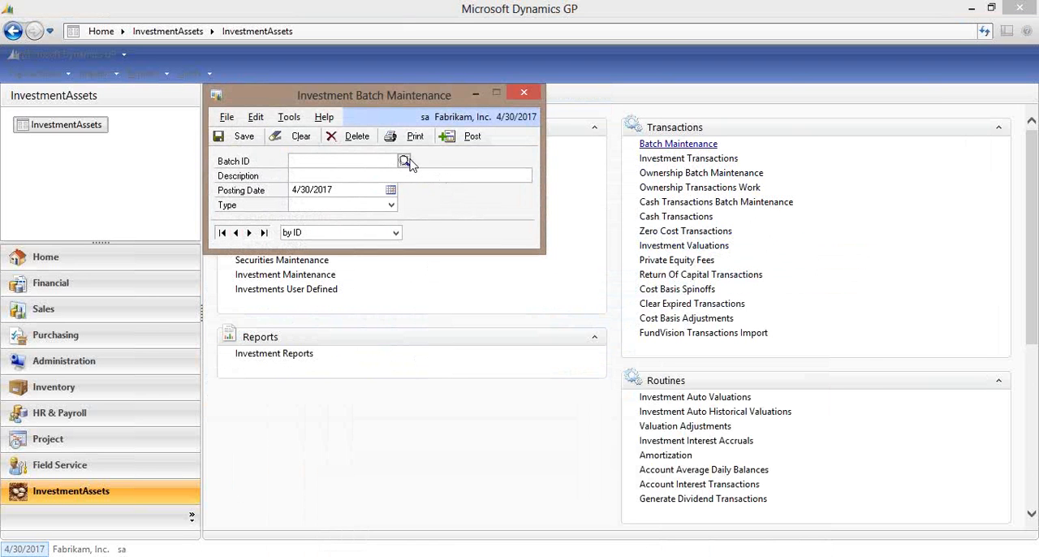
pyautogui.click(404, 161)
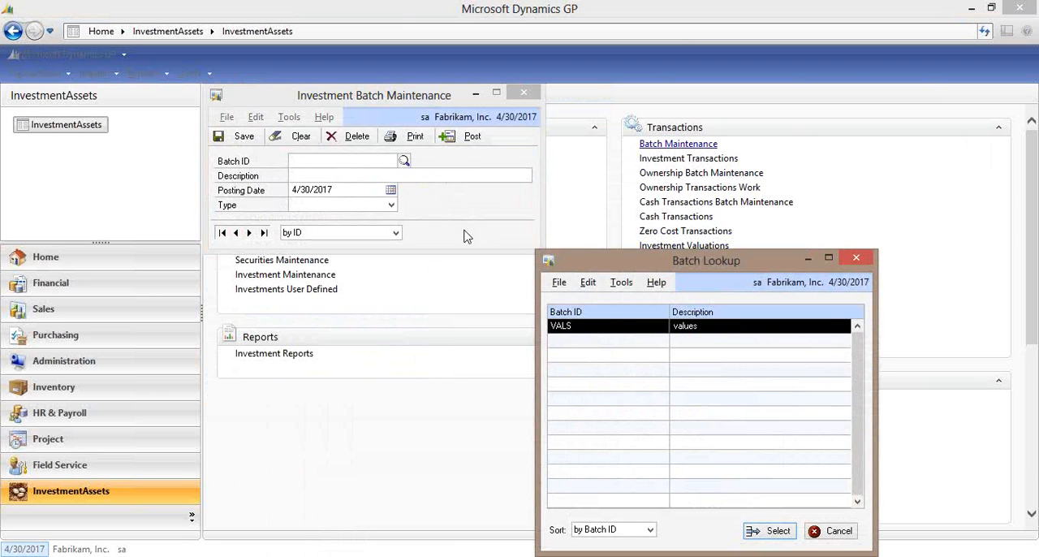
pyautogui.doubleClick(568, 329)
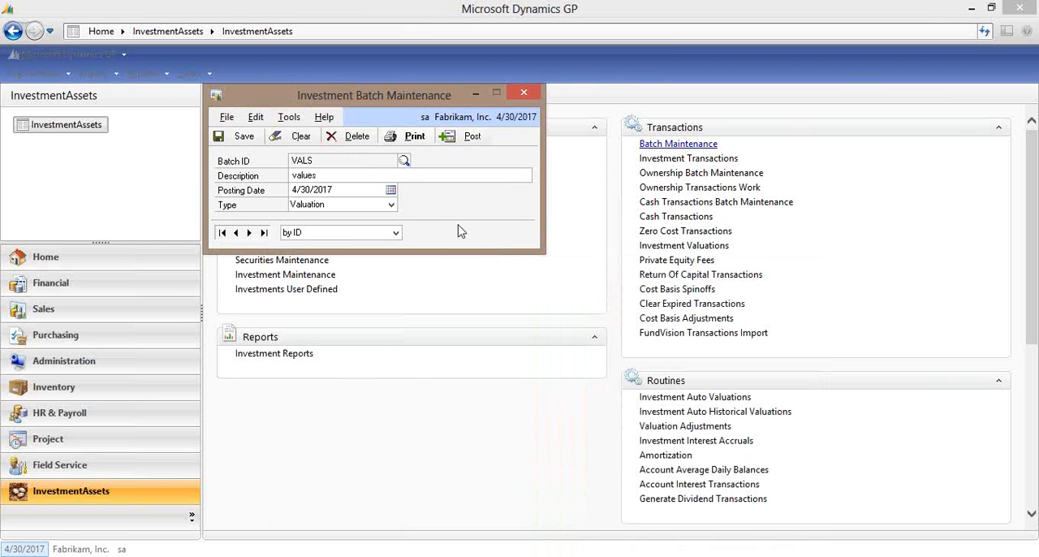
pyautogui.click(461, 144)
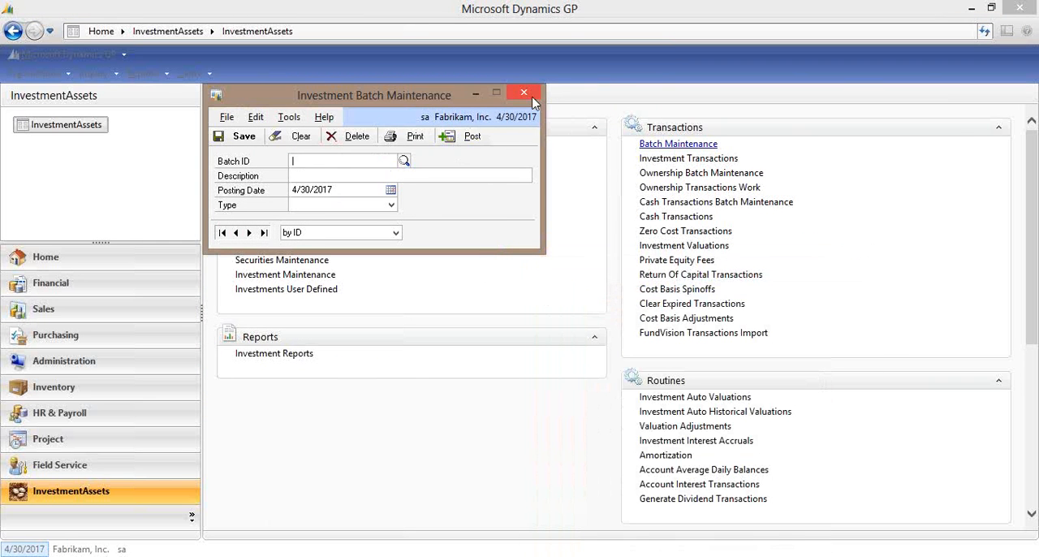
pyautogui.click(532, 96)
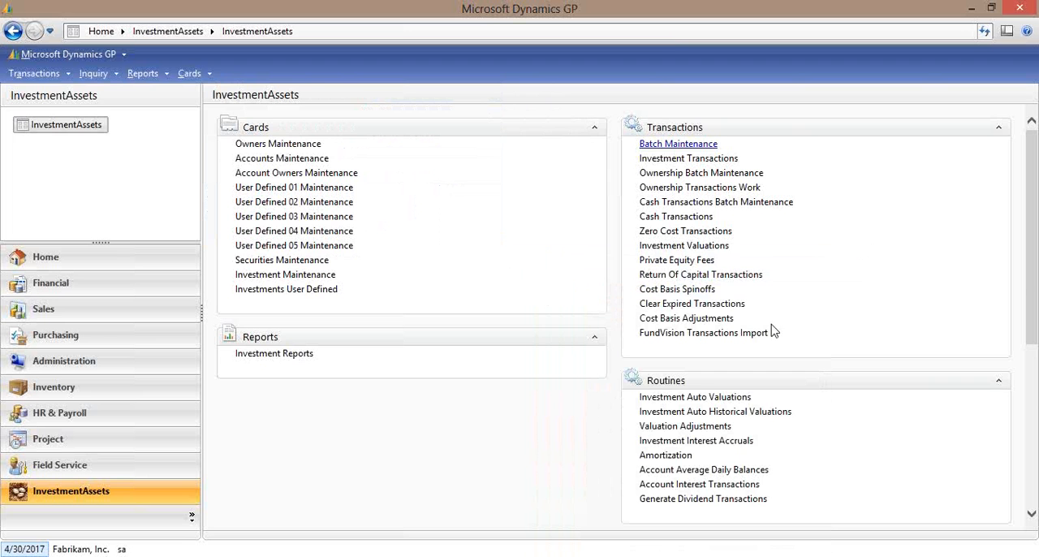
# Open the investment File Imports utility, examine the available text file imports, and close it.
pyautogui.click(1035, 461)
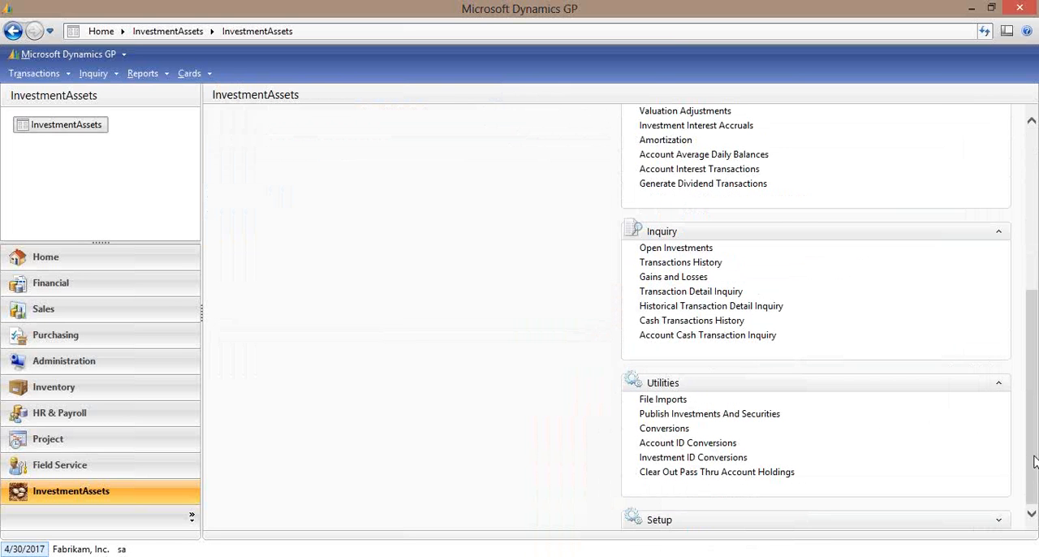
pyautogui.click(664, 402)
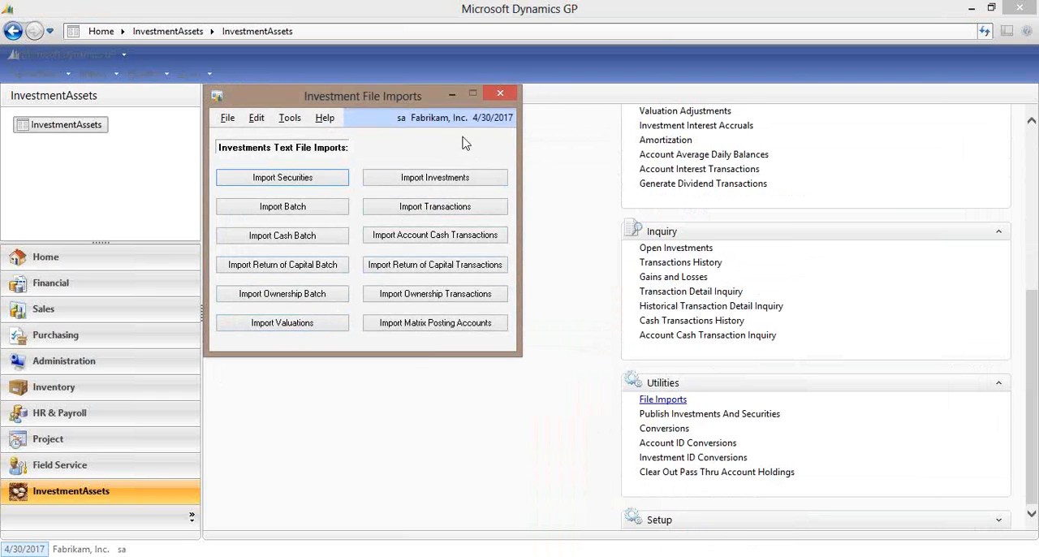
pyautogui.click(502, 94)
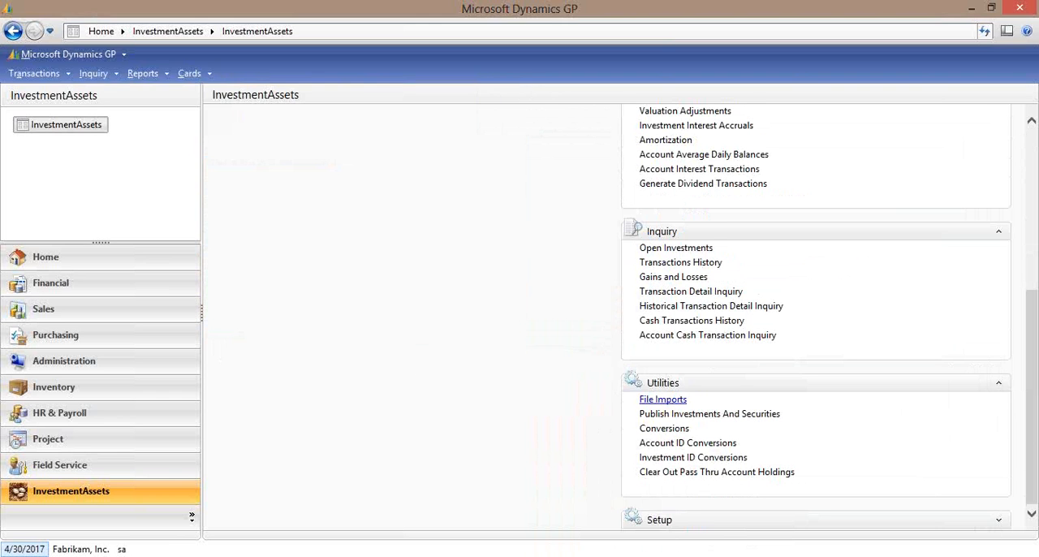
# Load investment MSFT in Investment Maintenance, examine its updated price and quote details, and close the window.
pyautogui.click(1032, 161)
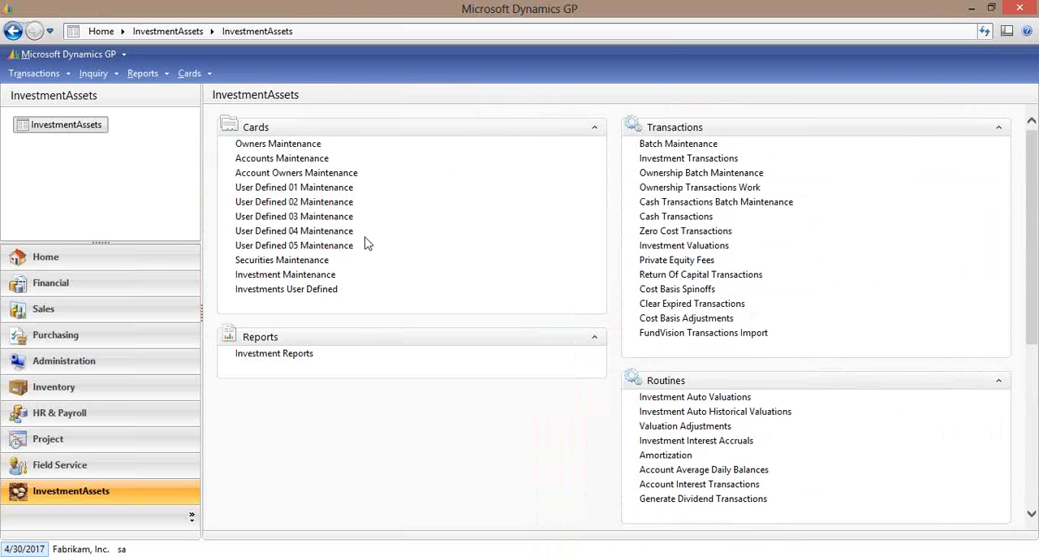
pyautogui.click(301, 275)
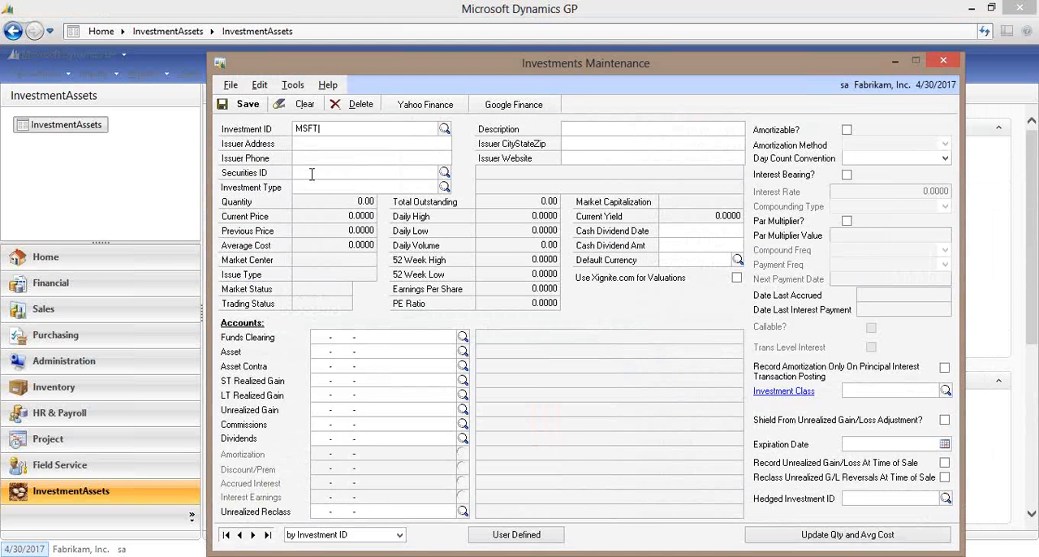
pyautogui.press('Tab')
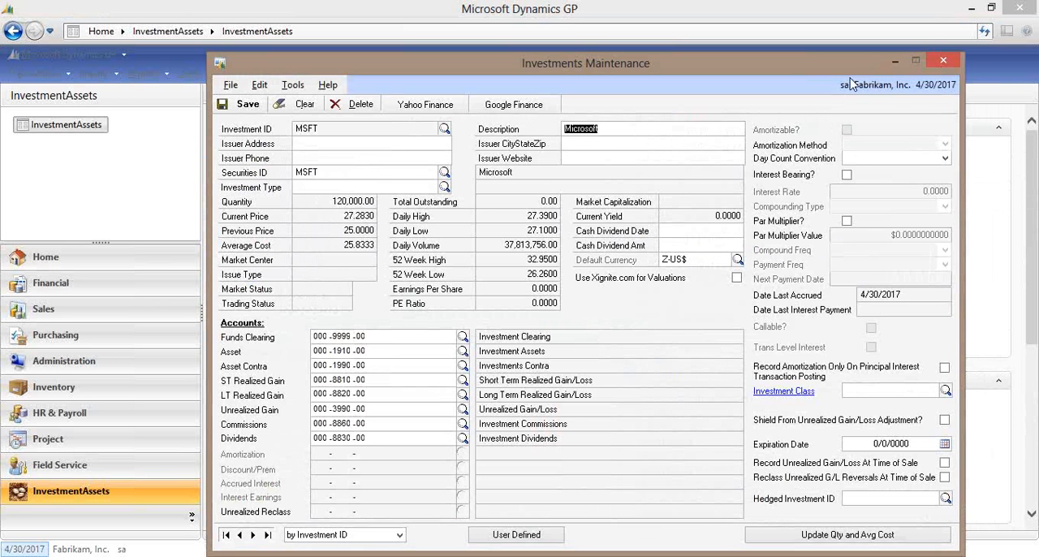
pyautogui.click(946, 60)
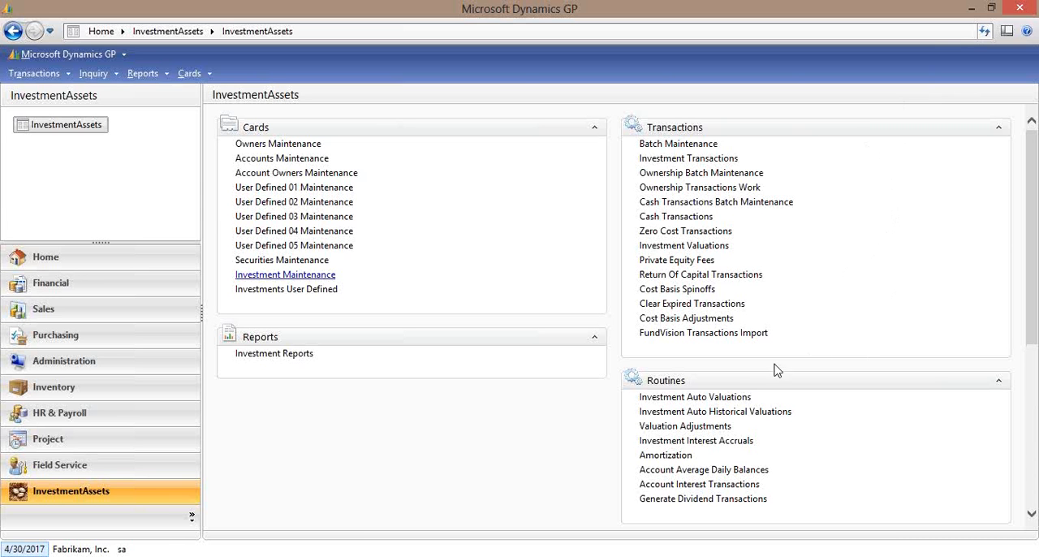
# Generate the Valuation Adjustments with cutoff and posting dates of 4/30/2017, acknowledge the batch creation, and close the window.
pyautogui.click(713, 430)
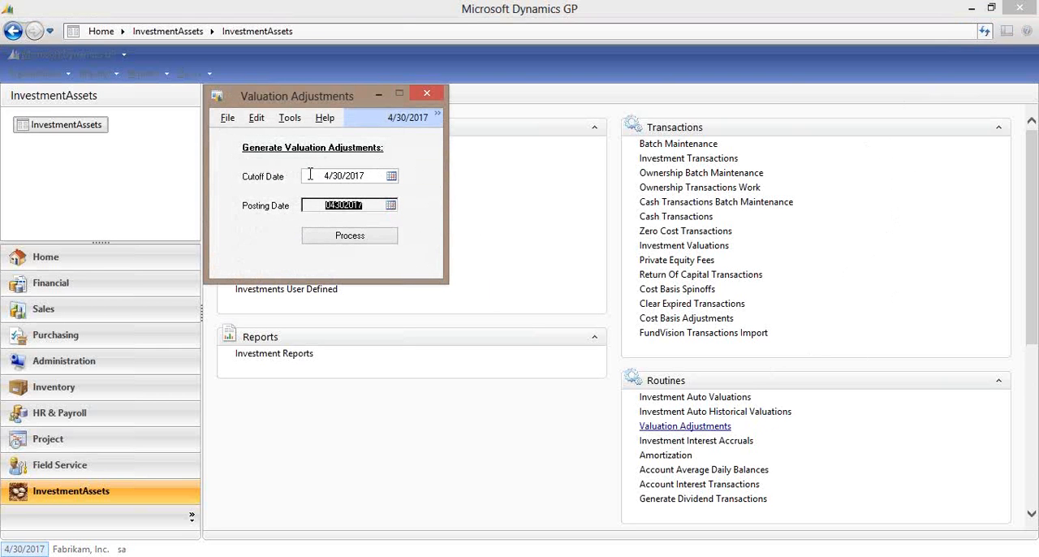
pyautogui.click(380, 246)
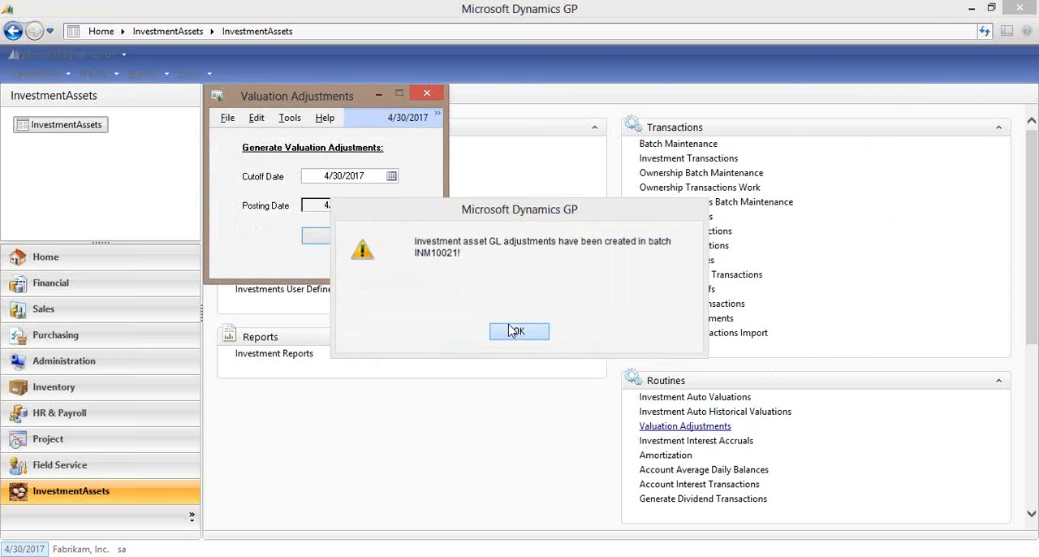
pyautogui.click(513, 331)
pyautogui.click(426, 95)
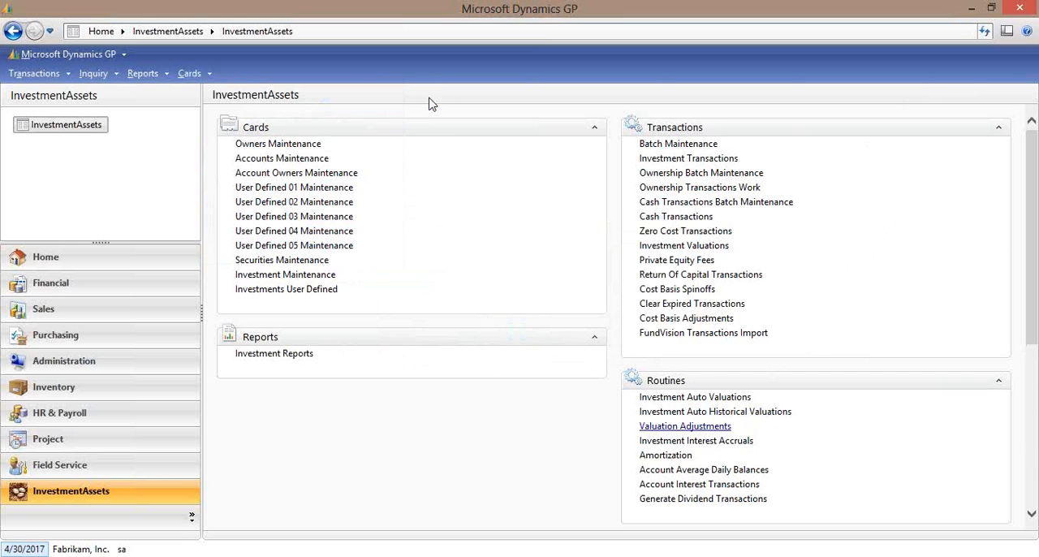
pyautogui.scroll(-4, 1033, 468)
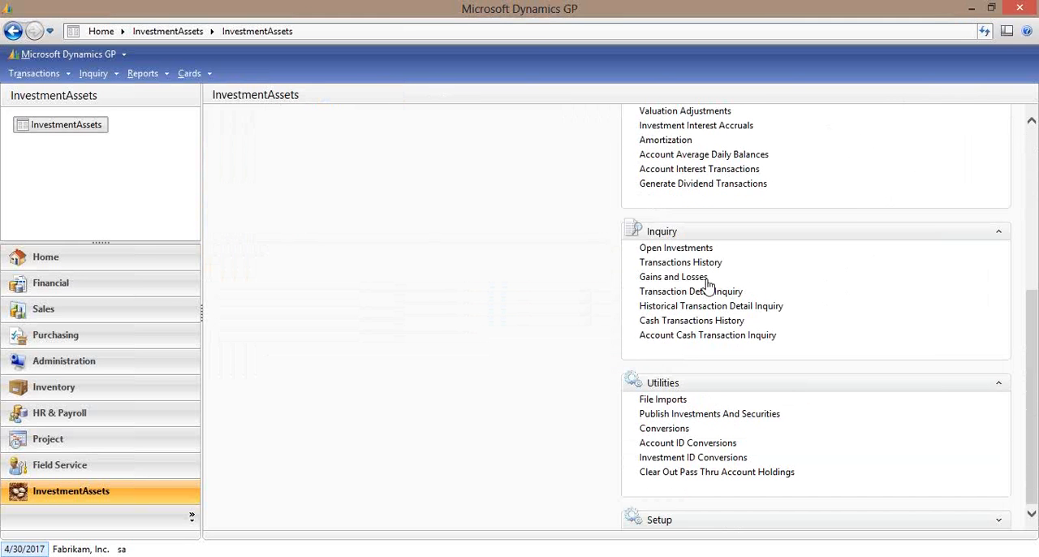
# Examine the MSFT purchase dated 4/30/2017 and its adjusted value in the Open Investments inquiry, and close the window.
pyautogui.click(695, 248)
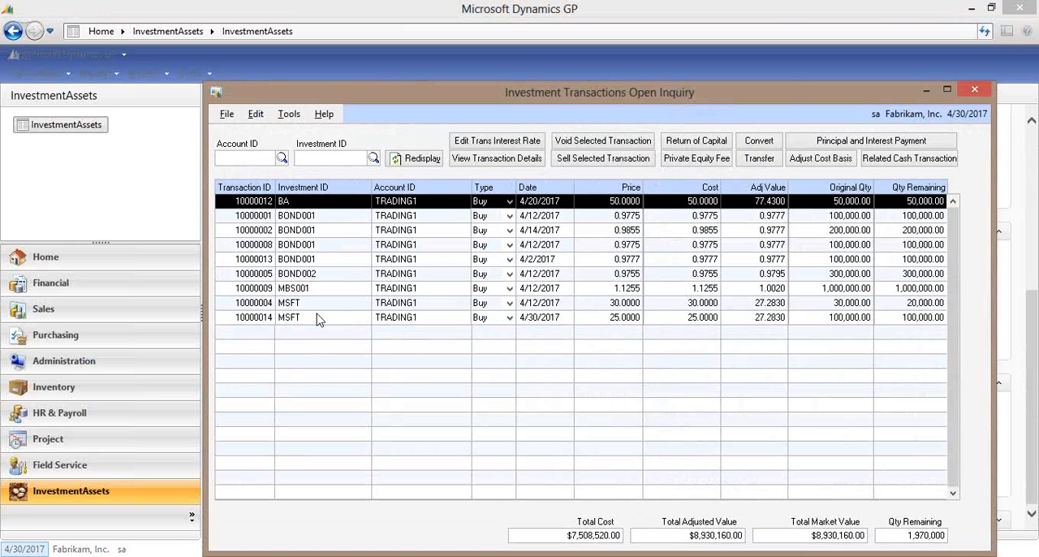
pyautogui.click(317, 318)
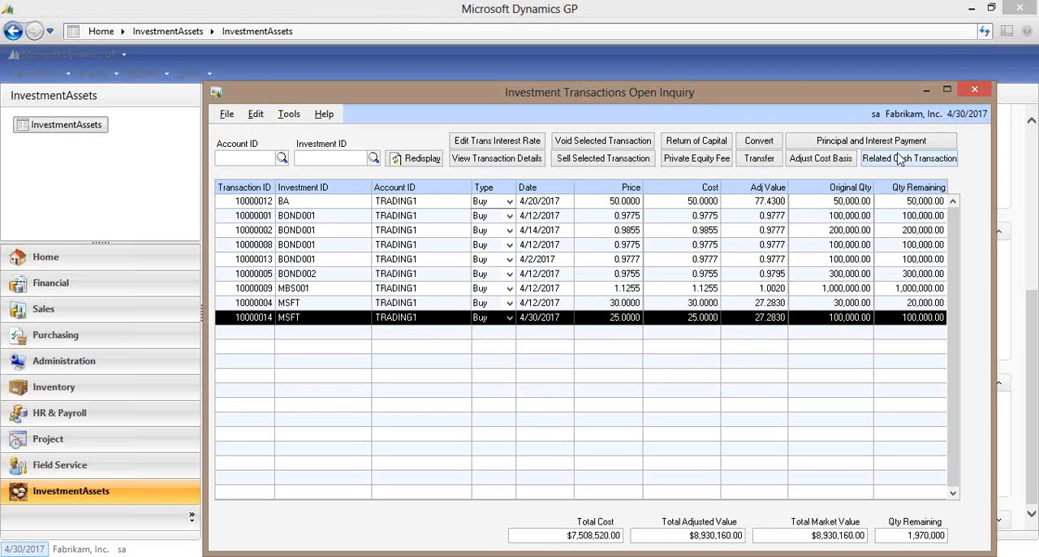
pyautogui.click(975, 96)
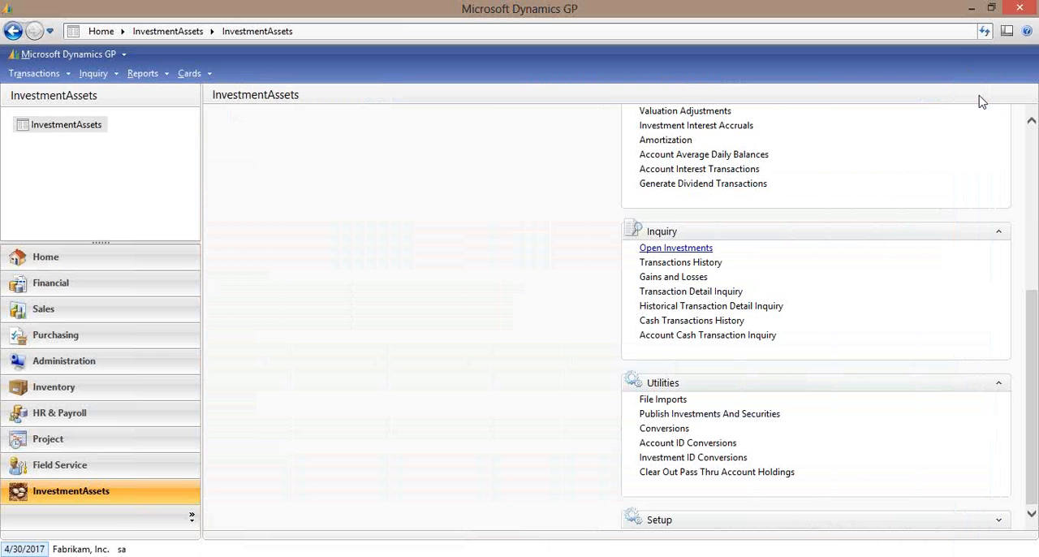
# Open the general ledger Transaction Entry, browse by Journal Entry to the last record, and show its account descriptions and distribution references.
pyautogui.click(33, 73)
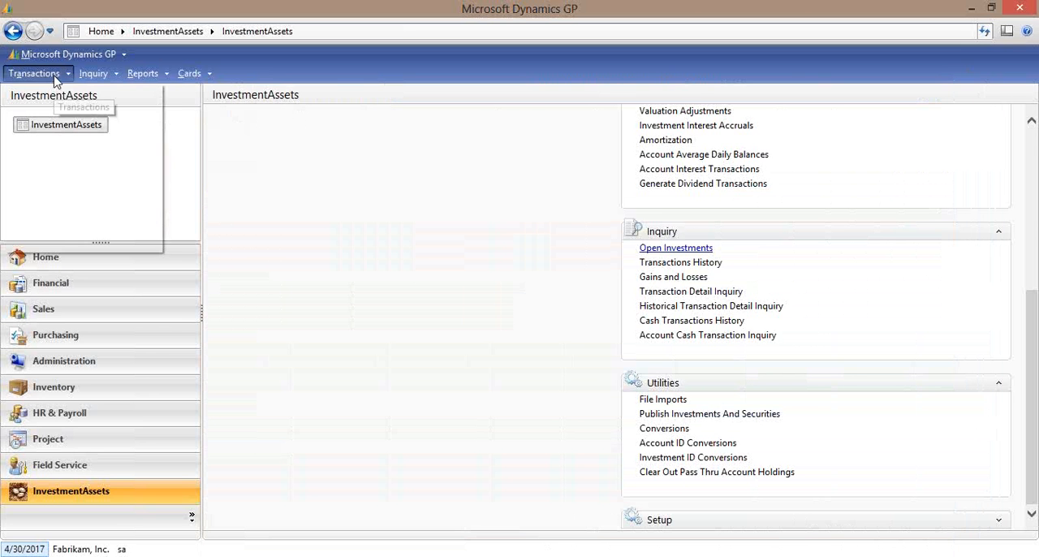
pyautogui.moveTo(153, 97)
pyautogui.click(213, 94)
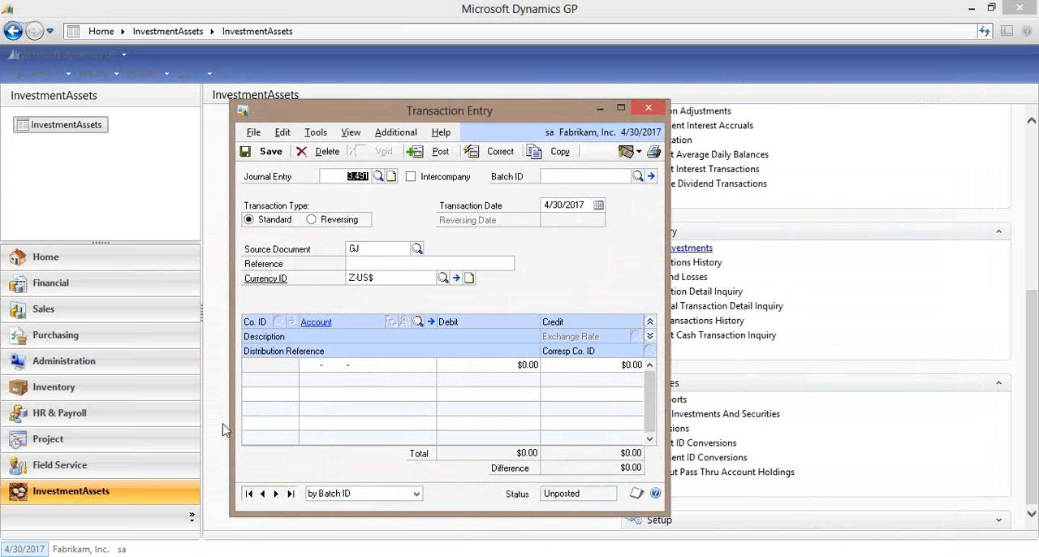
pyautogui.click(344, 494)
pyautogui.click(336, 519)
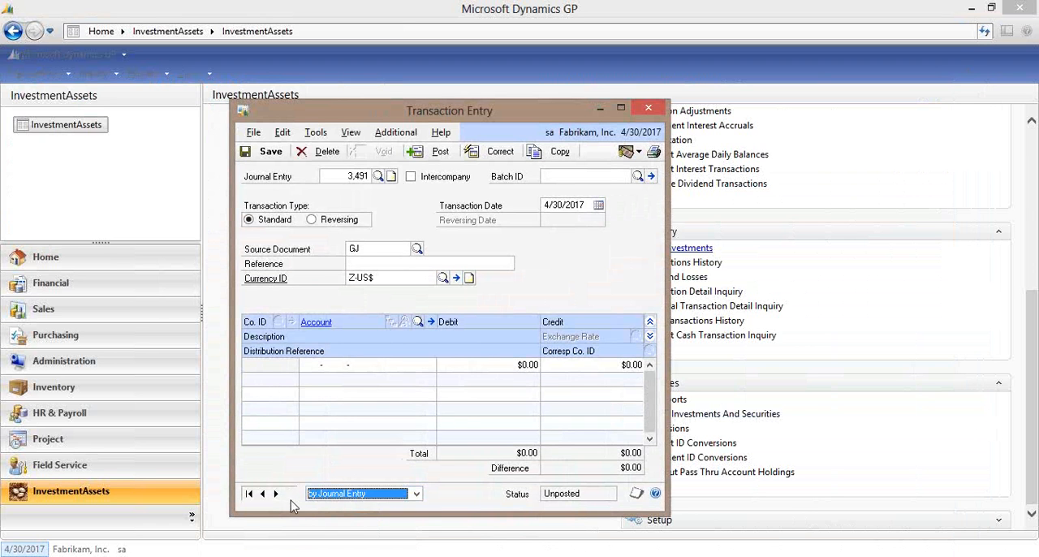
pyautogui.click(291, 494)
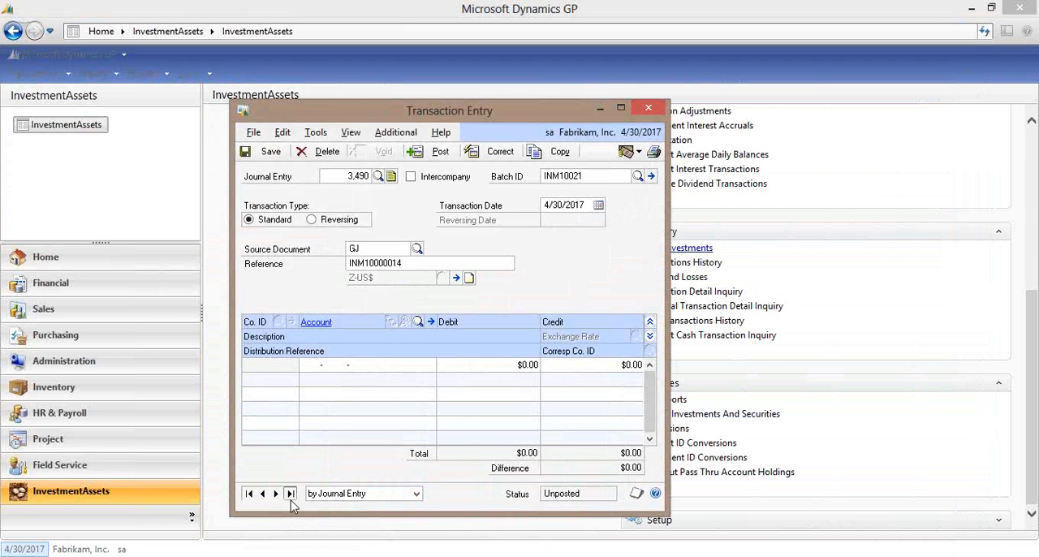
pyautogui.click(651, 336)
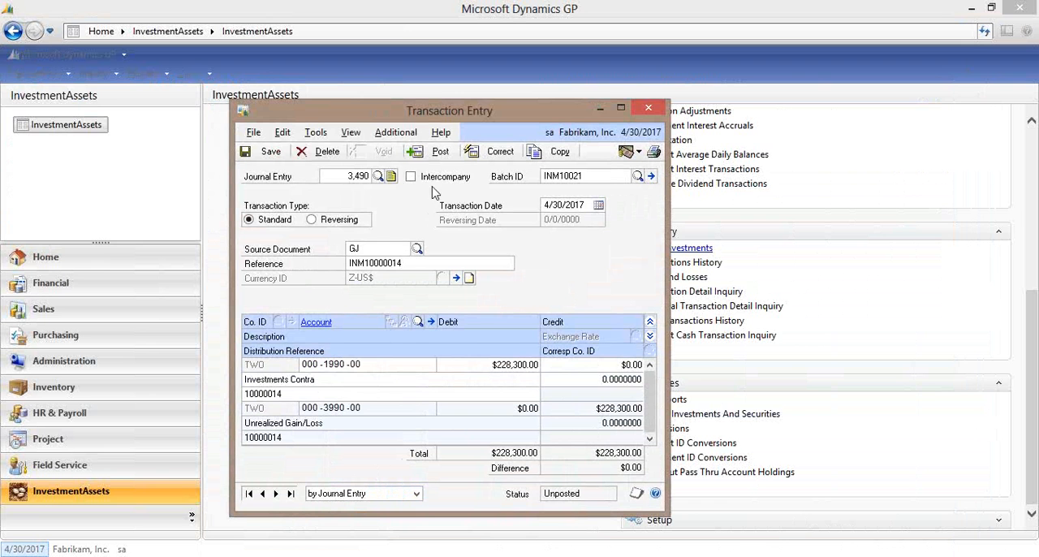
# Read the note attached to the valuation adjustment journal entry, and close both the note and Transaction Entry.
pyautogui.click(391, 177)
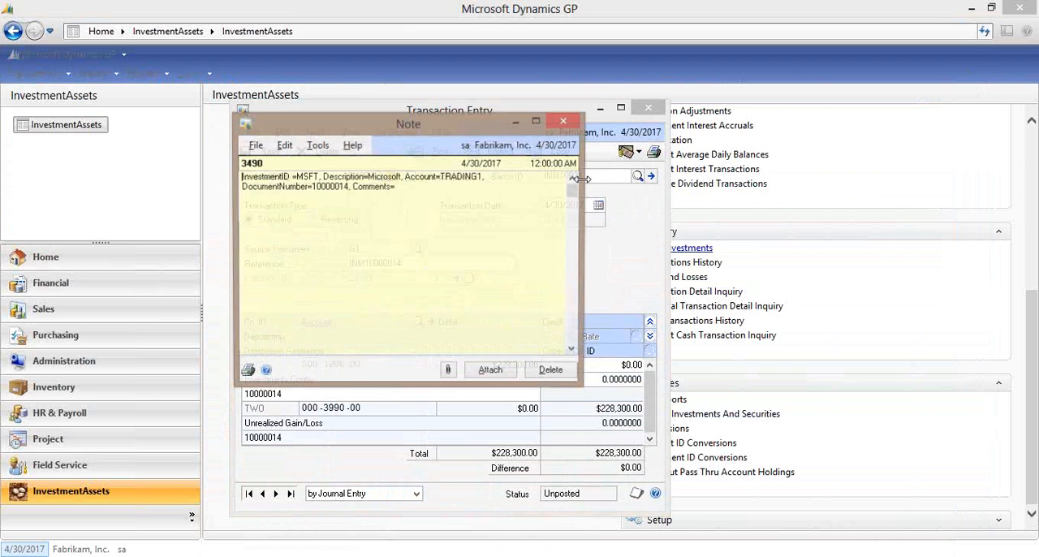
pyautogui.click(564, 122)
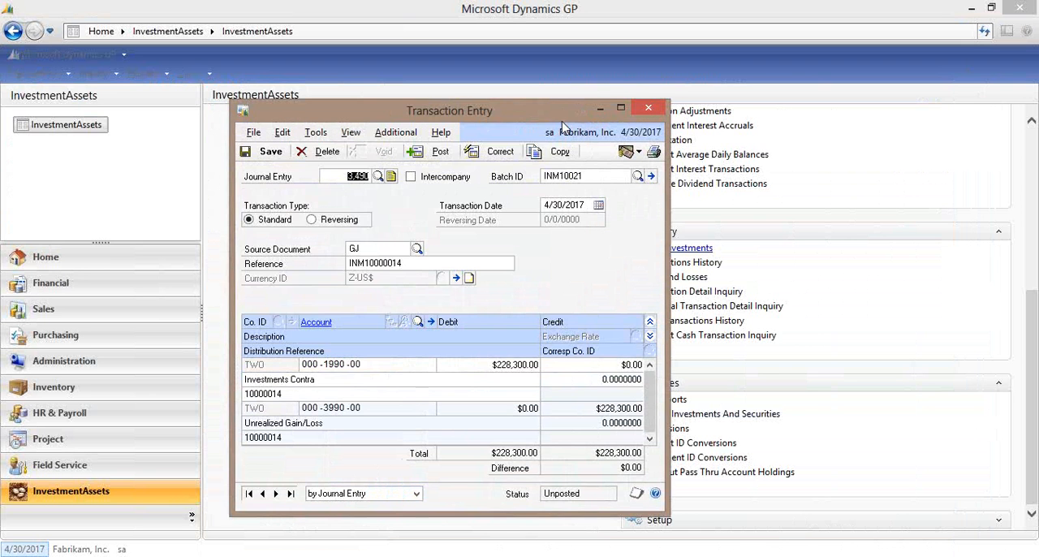
pyautogui.click(649, 109)
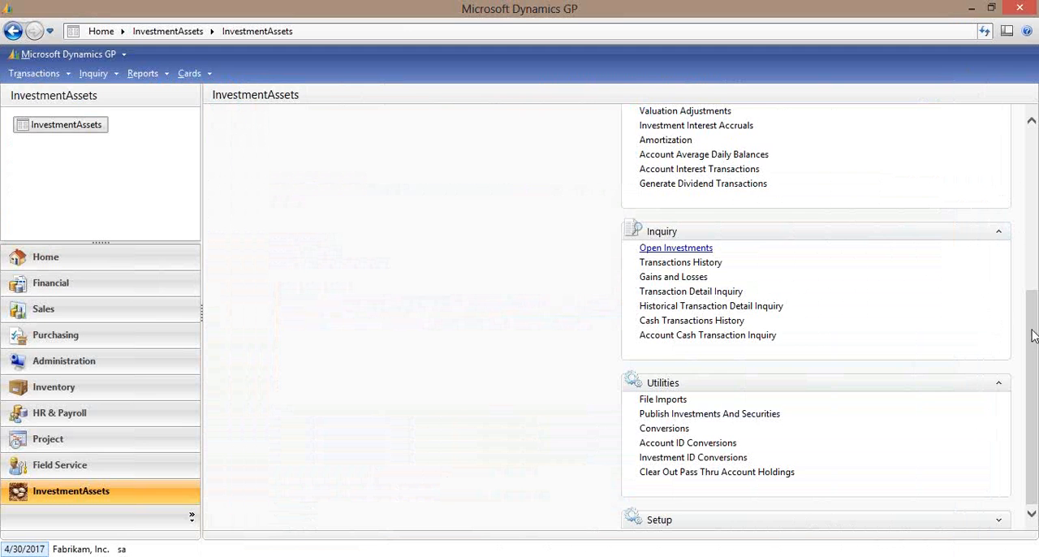
# Change the user date to 5/31/2017.
pyautogui.moveTo(1034, 329); pyautogui.dragTo(1036, 166)
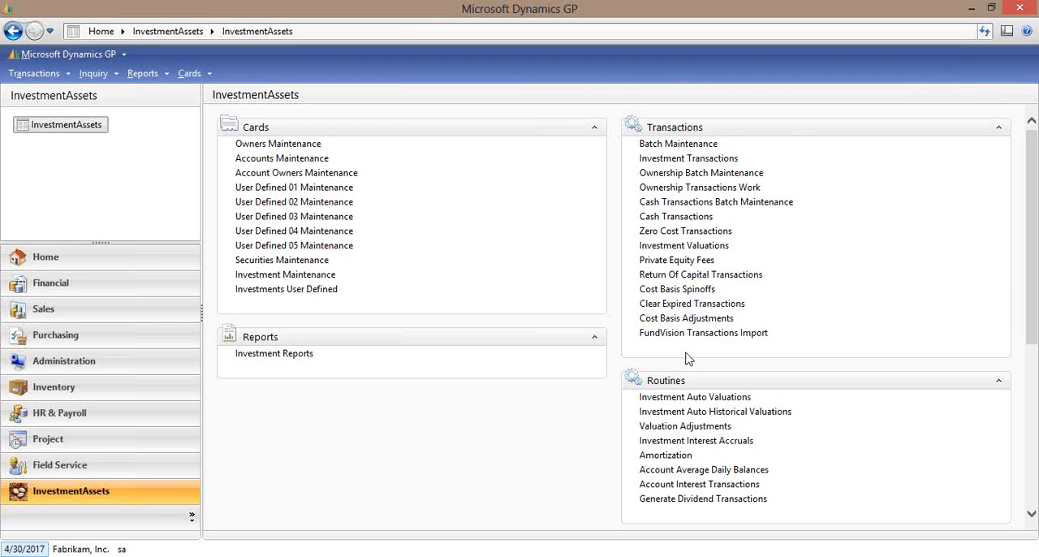
pyautogui.click(38, 551)
pyautogui.write('0')
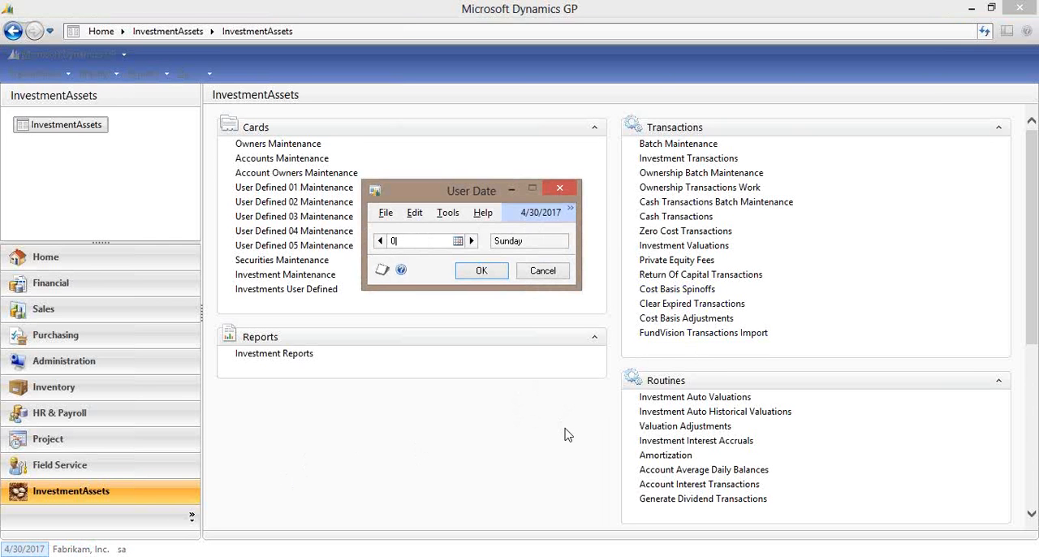
pyautogui.write('5312017')
pyautogui.click(481, 270)
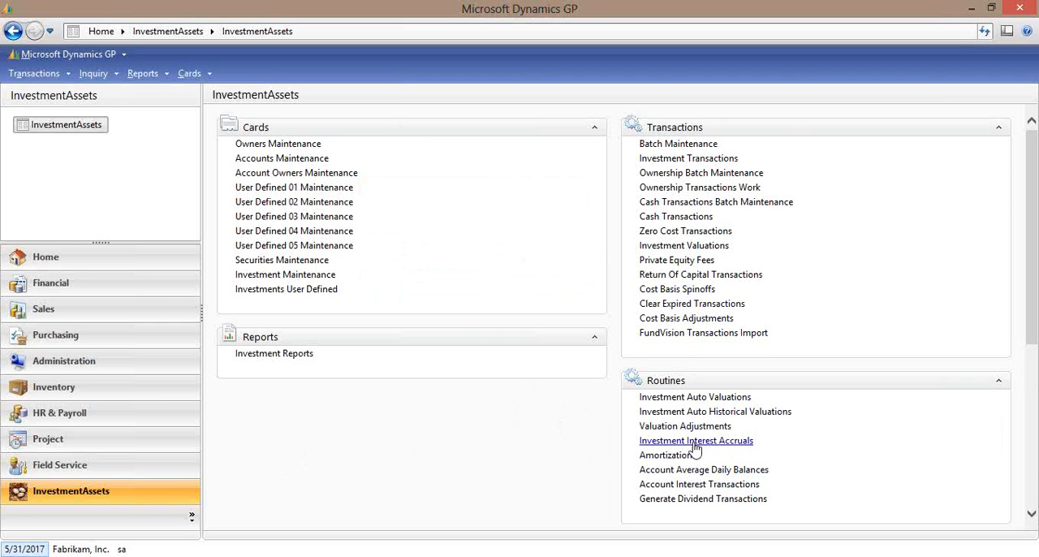
# Process the Investment Amortization for 5/31/2017, acknowledge the batch creation, and close the window.
pyautogui.click(672, 457)
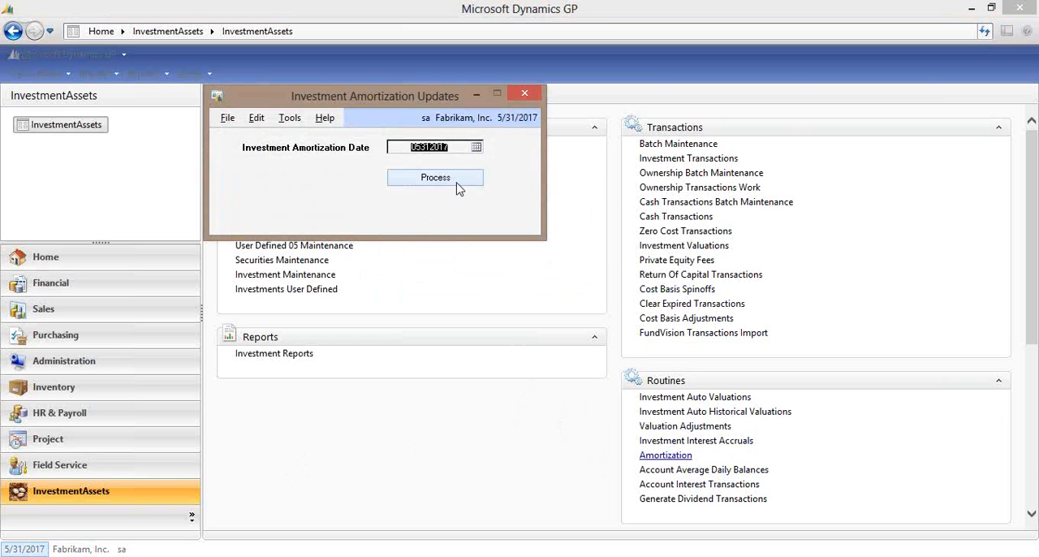
pyautogui.click(457, 183)
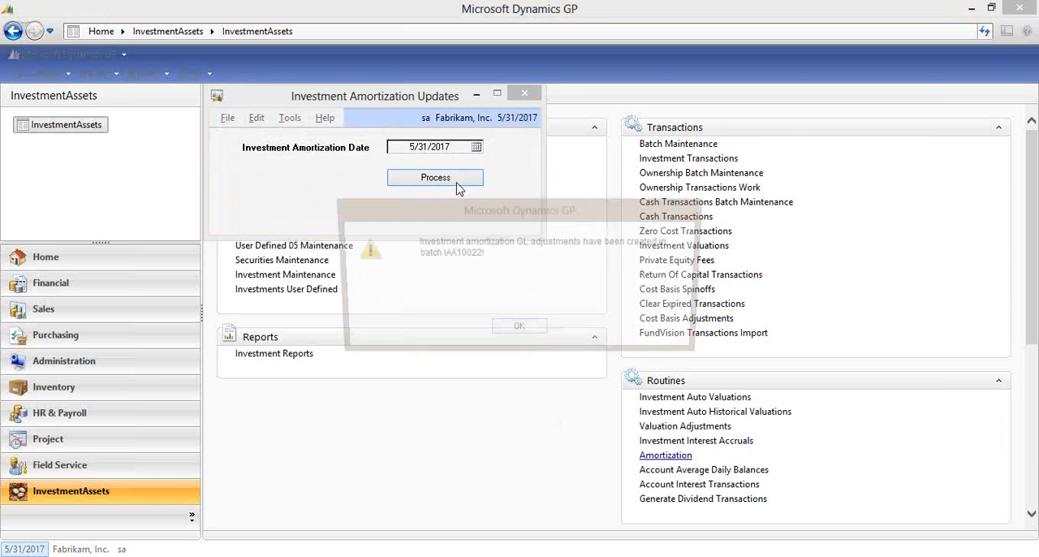
pyautogui.click(520, 332)
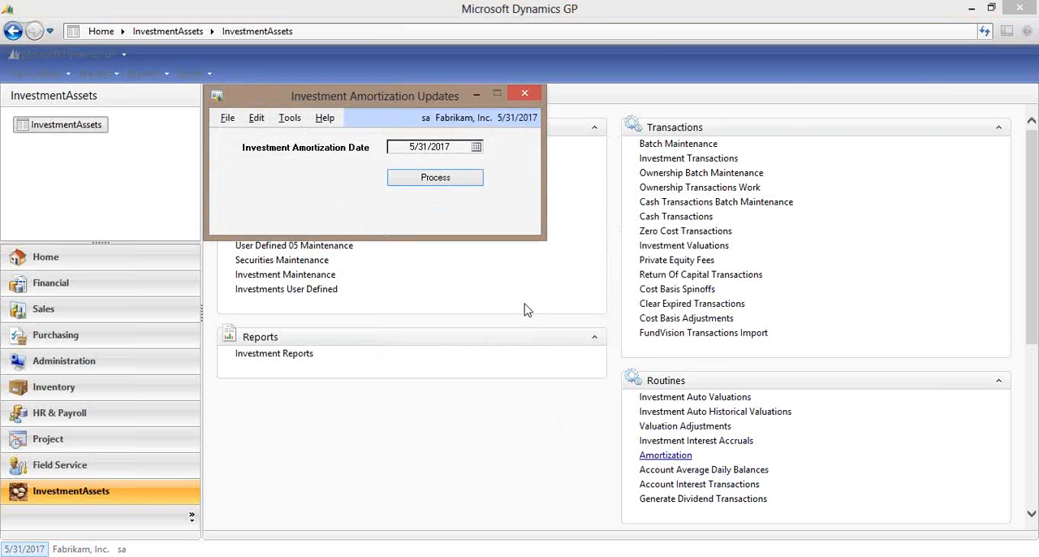
pyautogui.click(524, 92)
# Open the last journal entry in general Transaction Entry, browsing by Journal Entry, and examine the expanded amortization distributions down to the final line.
pyautogui.click(65, 75)
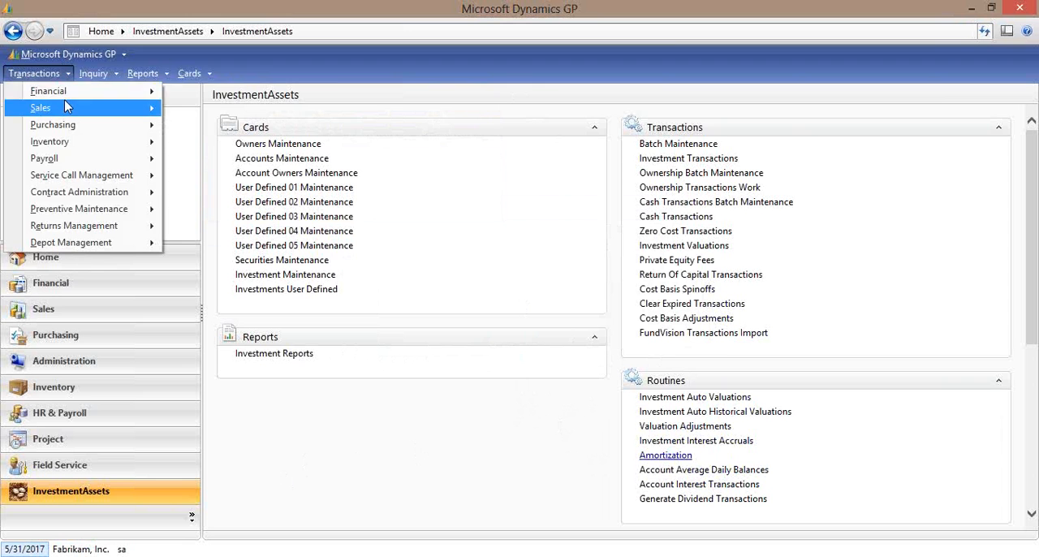
pyautogui.moveTo(69, 95)
pyautogui.click(195, 93)
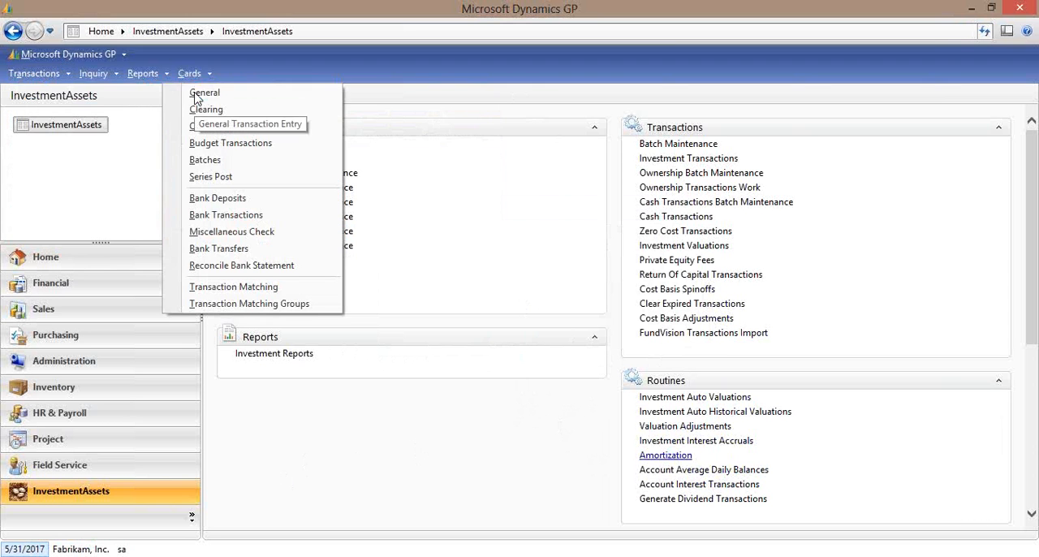
pyautogui.click(364, 493)
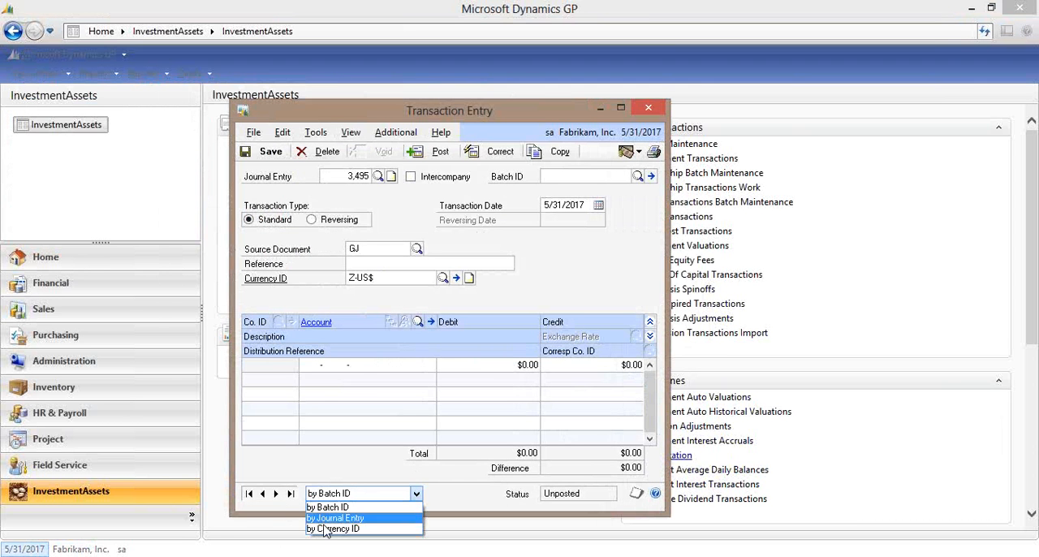
pyautogui.click(335, 518)
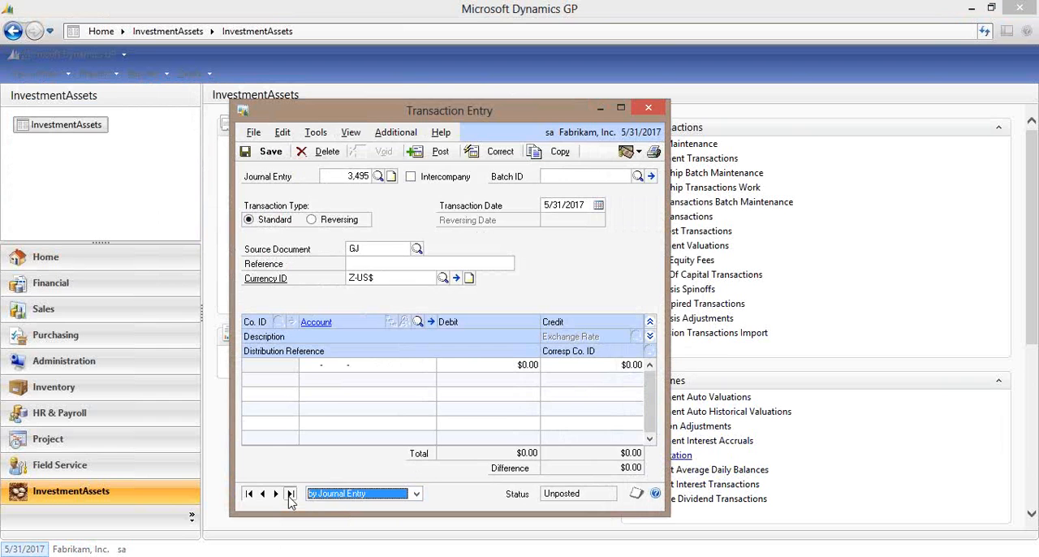
pyautogui.click(290, 494)
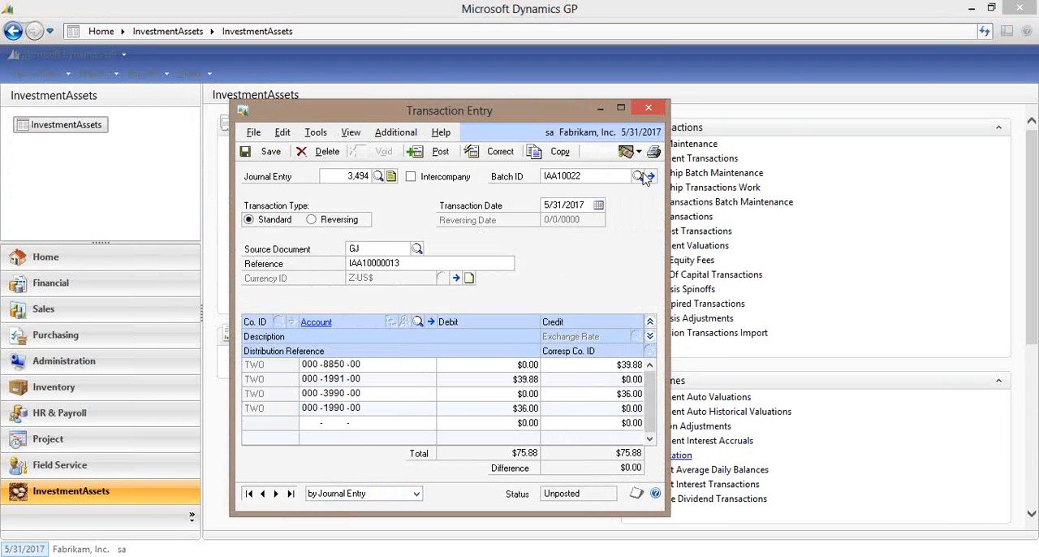
pyautogui.click(651, 336)
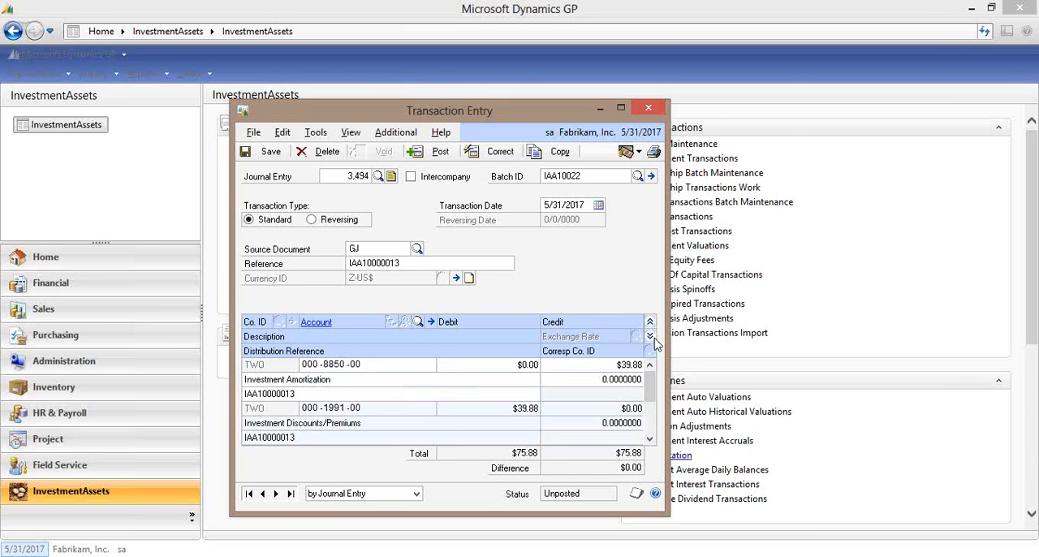
pyautogui.click(650, 439)
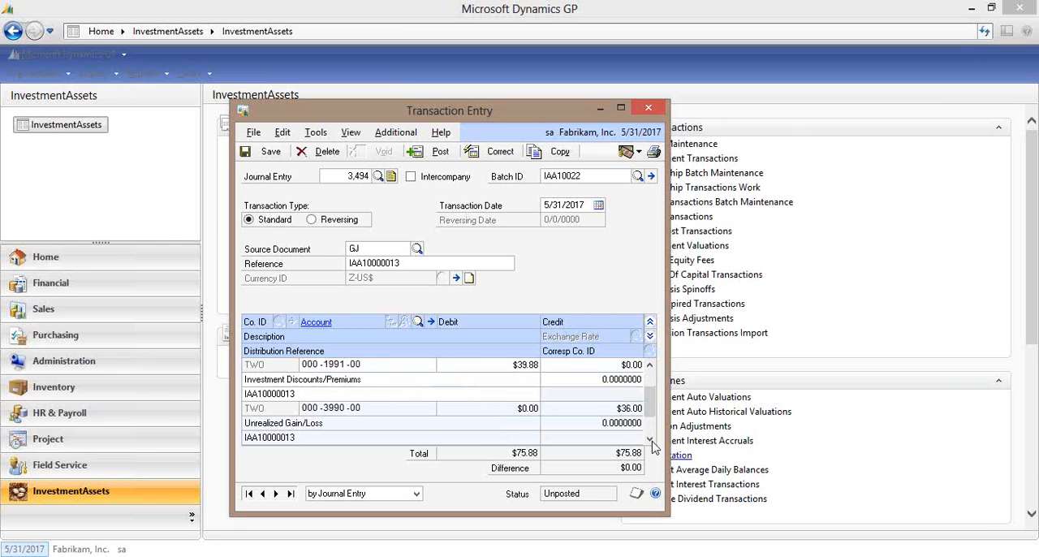
pyautogui.click(649, 439)
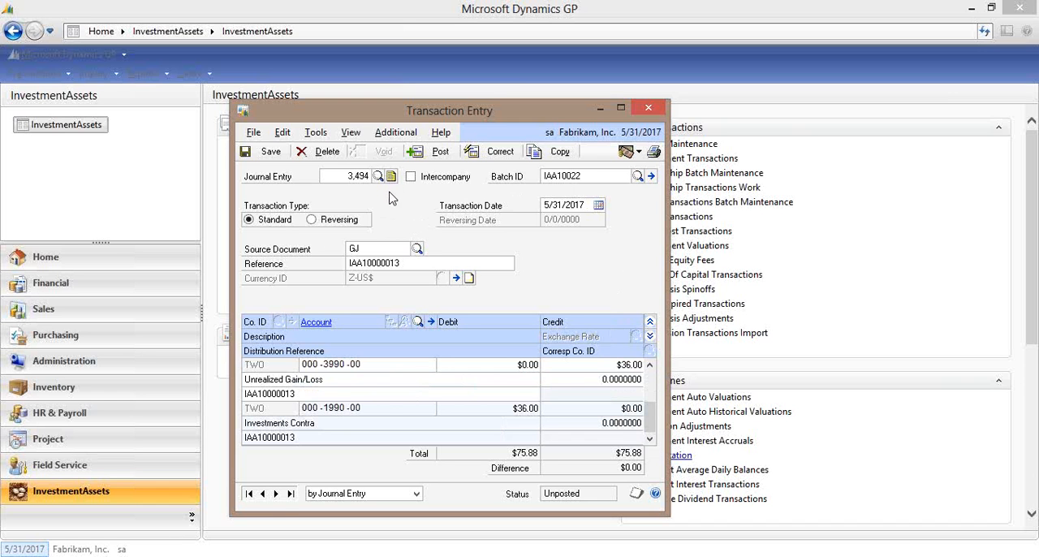
# Go to the previous amortization journal entry, examine all its distribution lines, and close Transaction Entry.
pyautogui.click(262, 493)
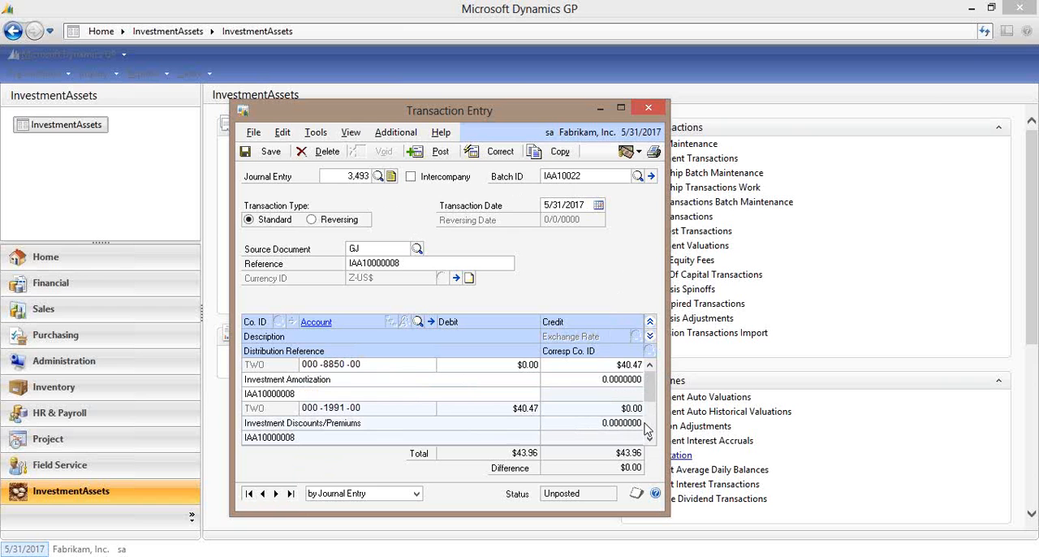
pyautogui.scroll(-1, 654, 427)
pyautogui.scroll(-1, 655, 426)
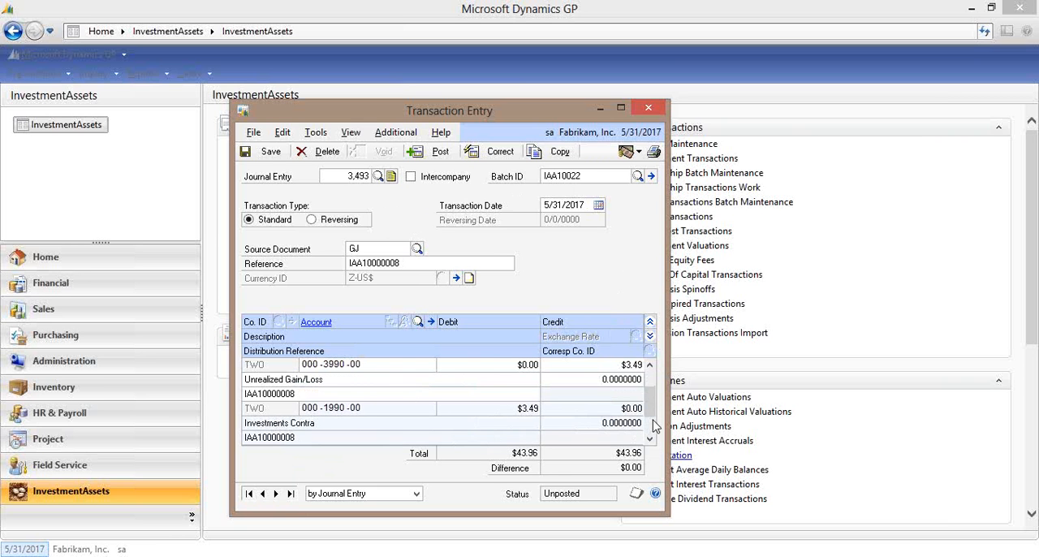
pyautogui.click(650, 366)
pyautogui.click(651, 365)
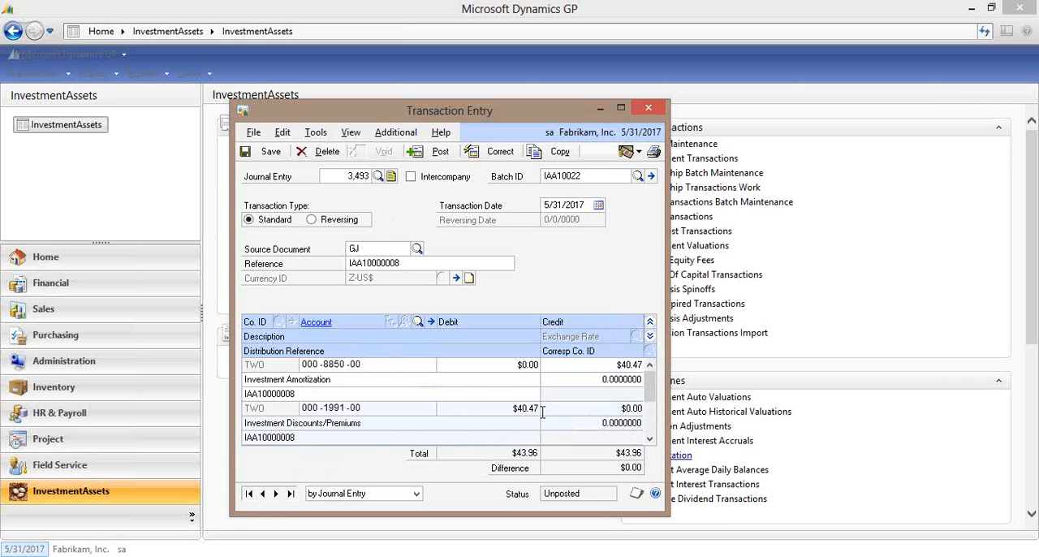
pyautogui.click(647, 108)
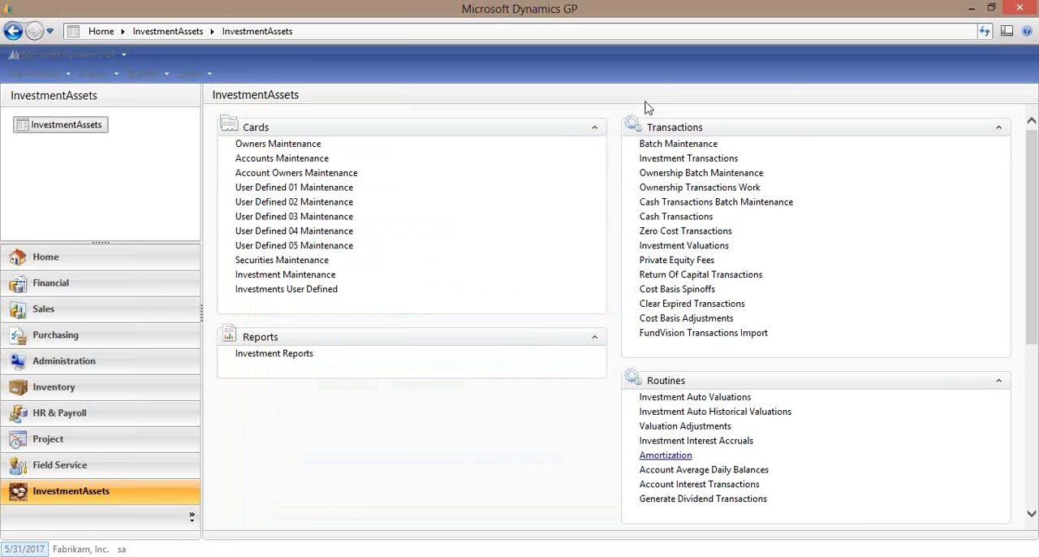
# Process the Investment Interest Accruals for 5/31/2017 and acknowledge the batch creation.
pyautogui.click(687, 444)
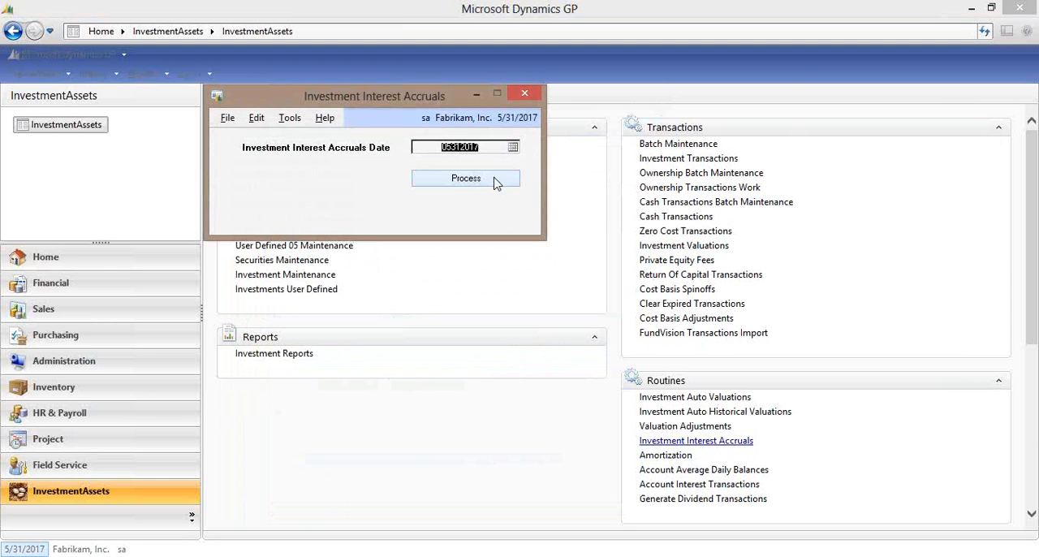
pyautogui.click(497, 180)
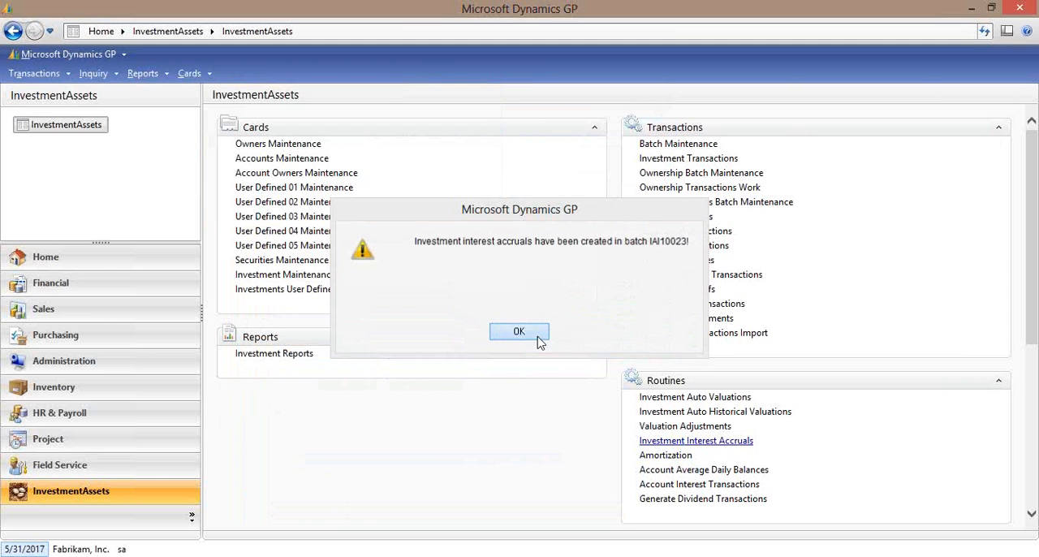
pyautogui.click(520, 332)
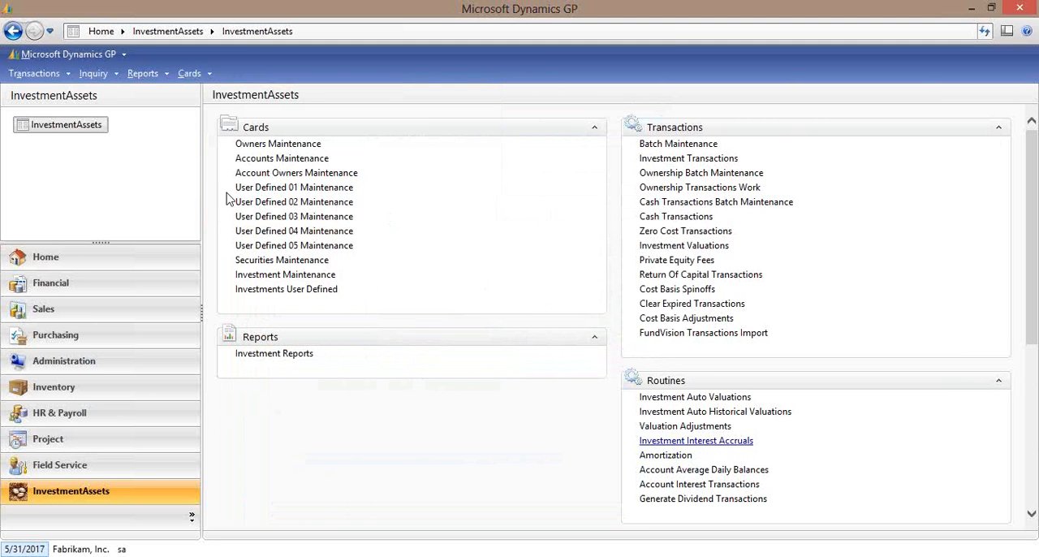
# Open the last journal entry in general Transaction Entry, browsing by Journal Entry, examine the expanded interest accrual distributions, and close the window.
pyautogui.click(31, 73)
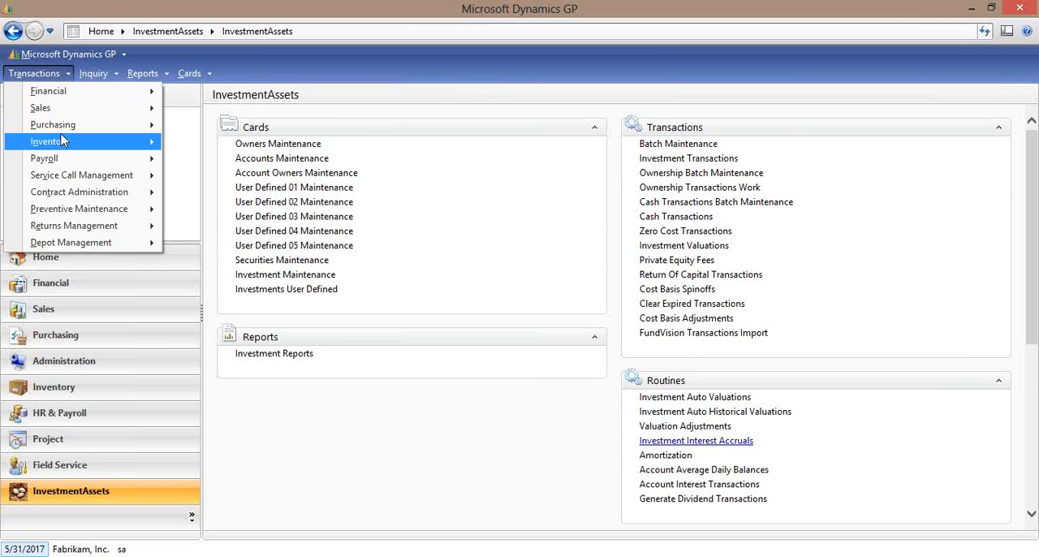
pyautogui.moveTo(57, 91)
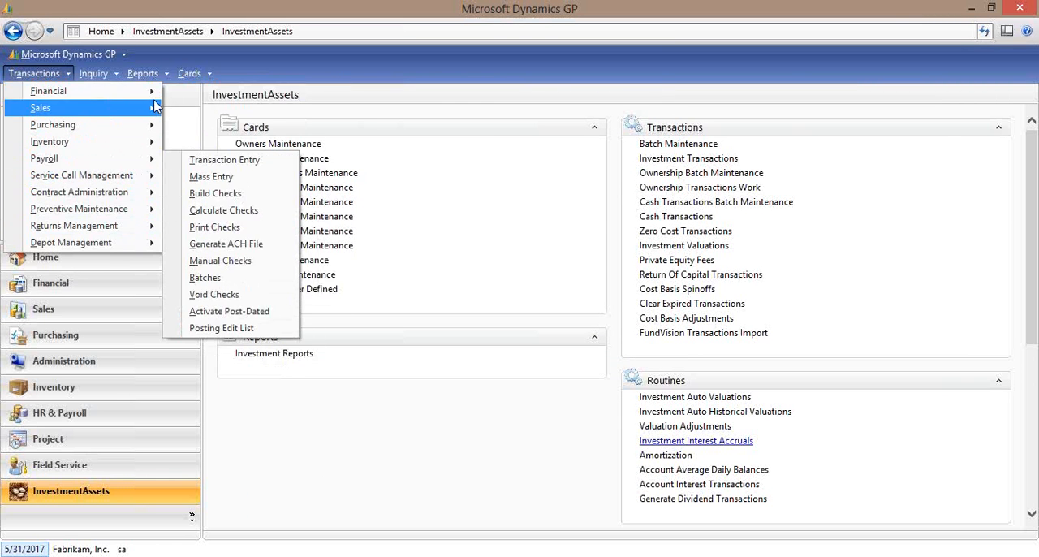
pyautogui.moveTo(97, 91)
pyautogui.click(230, 92)
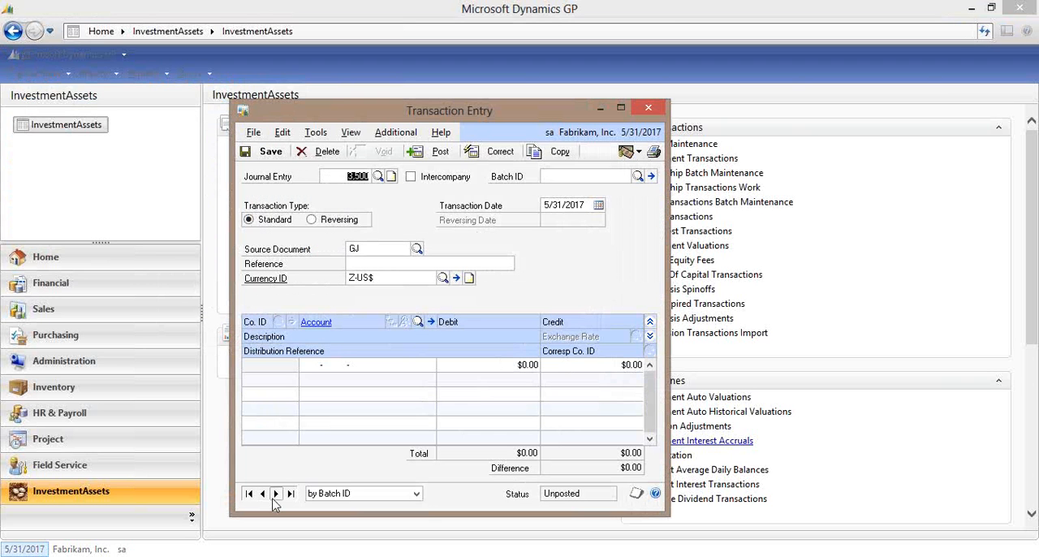
pyautogui.click(354, 493)
pyautogui.click(355, 519)
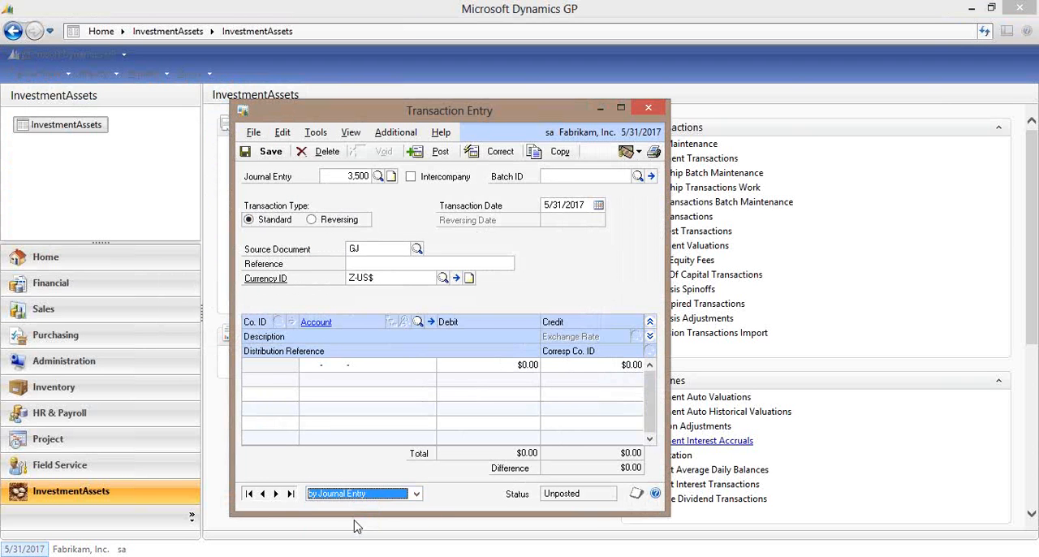
pyautogui.click(290, 493)
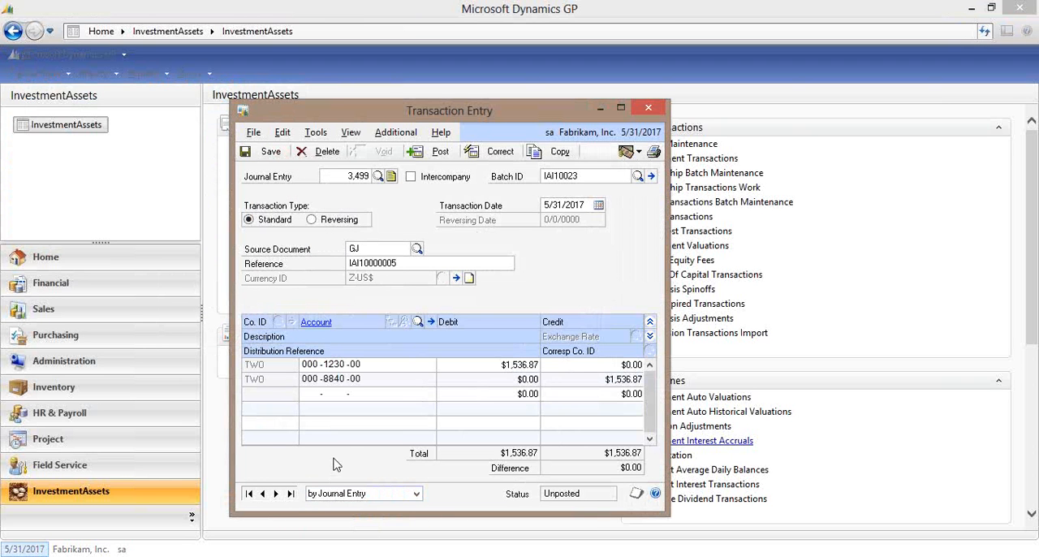
pyautogui.click(649, 335)
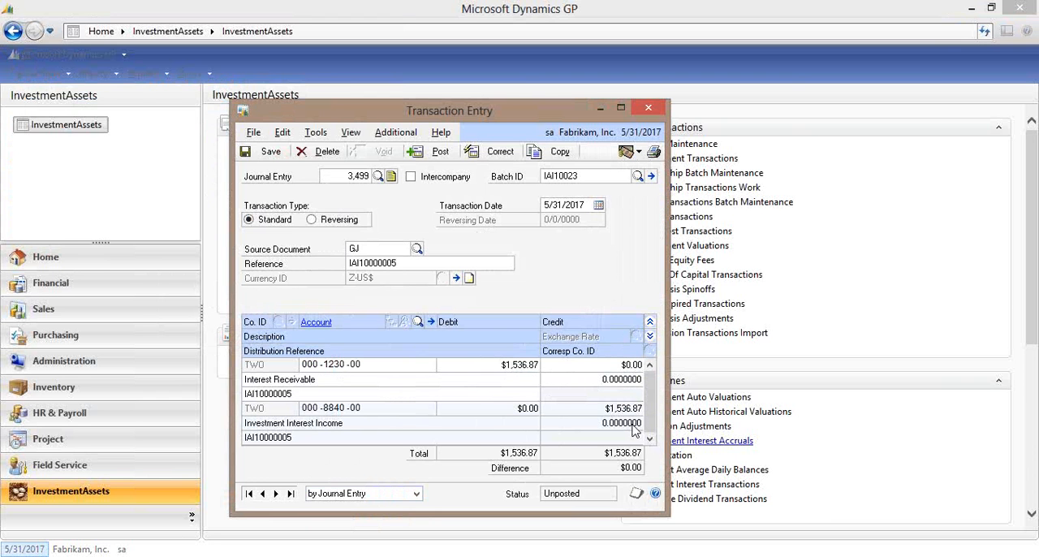
pyautogui.click(655, 112)
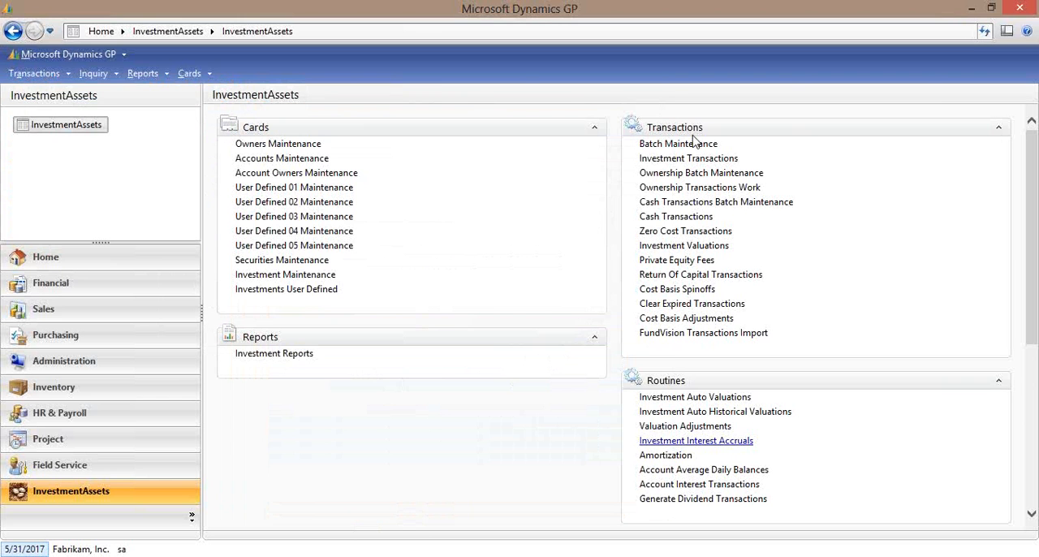
# Examine the transaction details of the first BOND001 purchase dated 4/12/2017 from the Open Investments inquiry, and close the detail window.
pyautogui.click(999, 382)
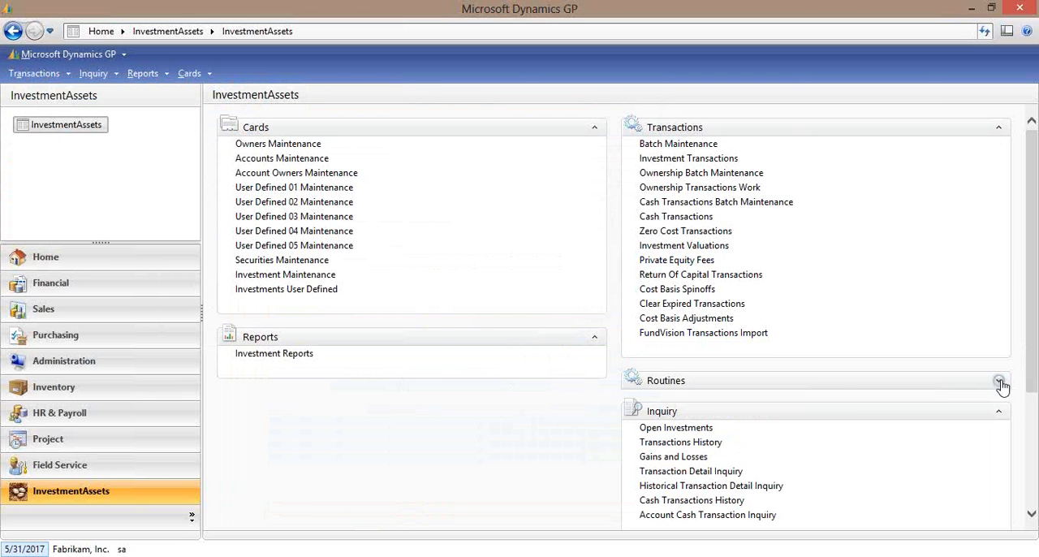
pyautogui.click(695, 430)
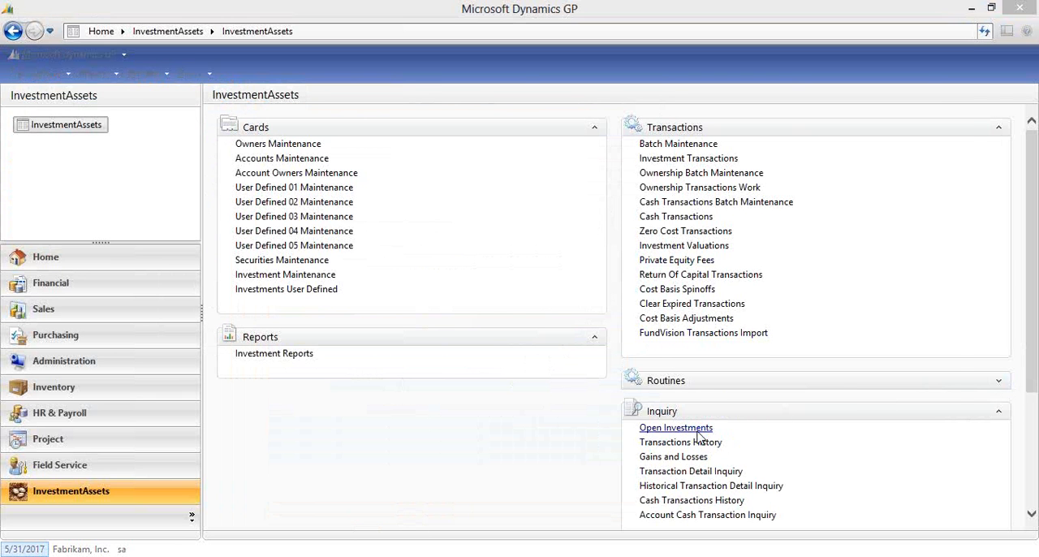
pyautogui.click(432, 220)
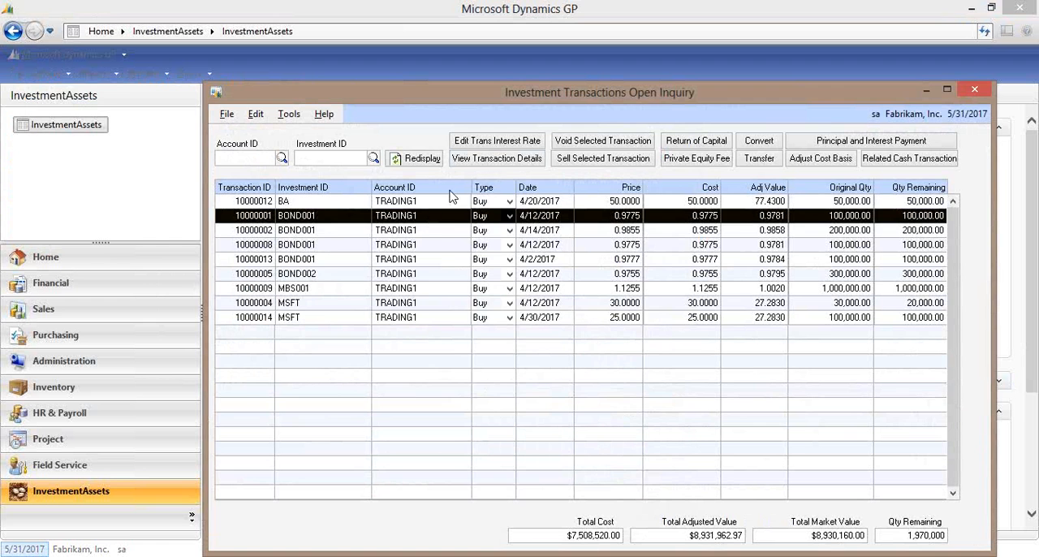
pyautogui.click(506, 161)
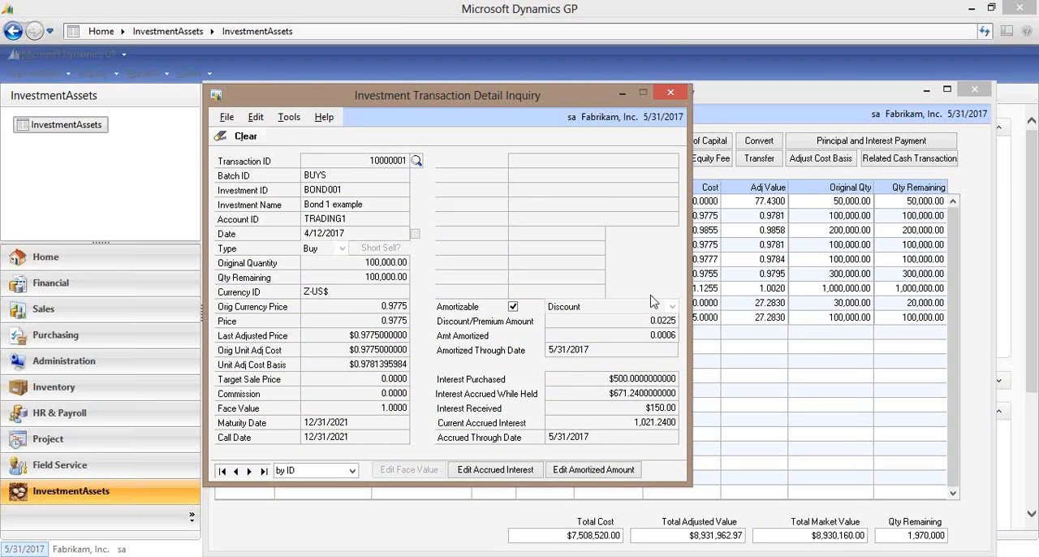
pyautogui.click(671, 97)
# Post a related cash transaction for the first BOND001 purchase with cash amount 100 and distribution type Accrued Interest, and close the window.
pyautogui.click(856, 217)
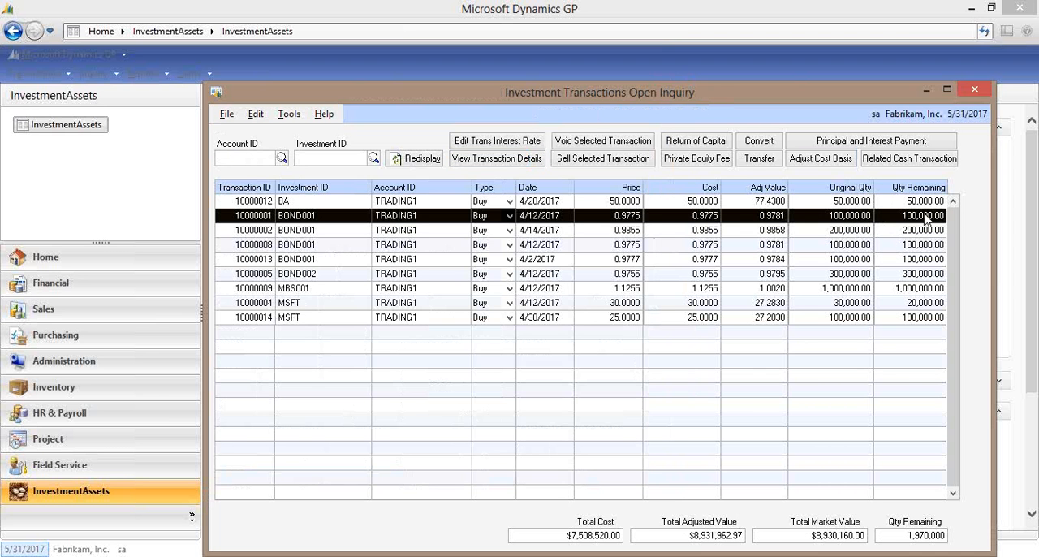
pyautogui.click(930, 160)
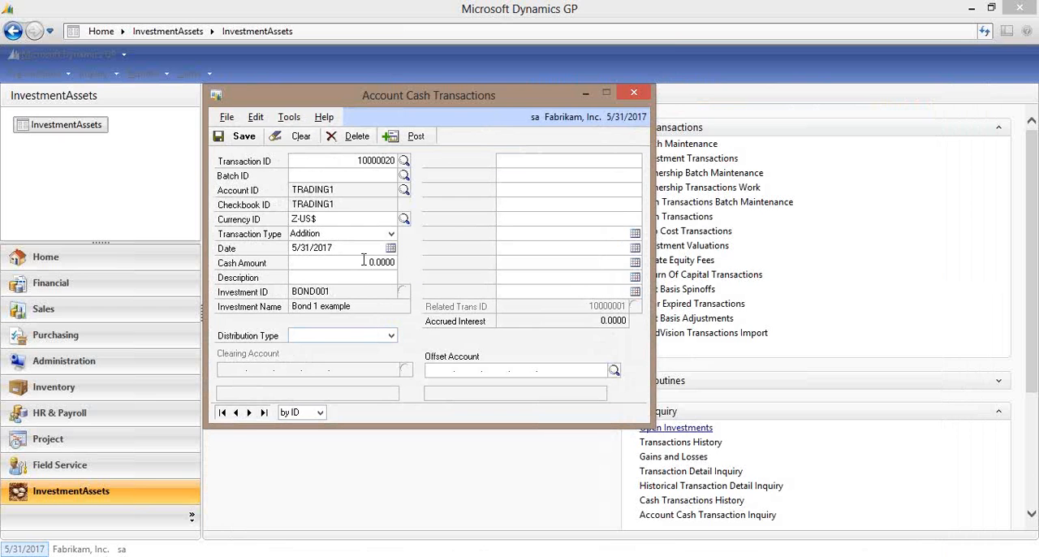
pyautogui.click(364, 264)
pyautogui.write('10')
pyautogui.click(391, 336)
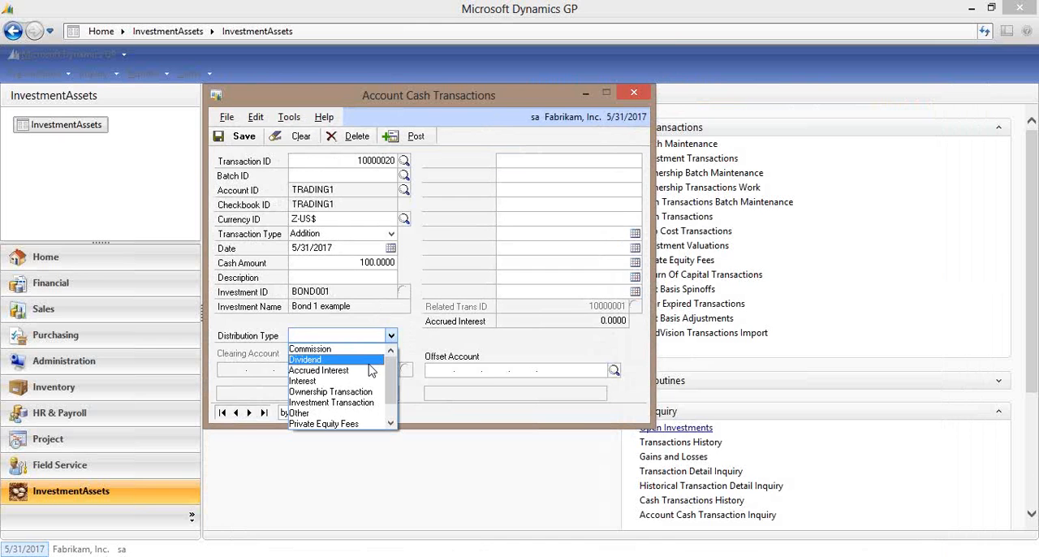
pyautogui.click(371, 371)
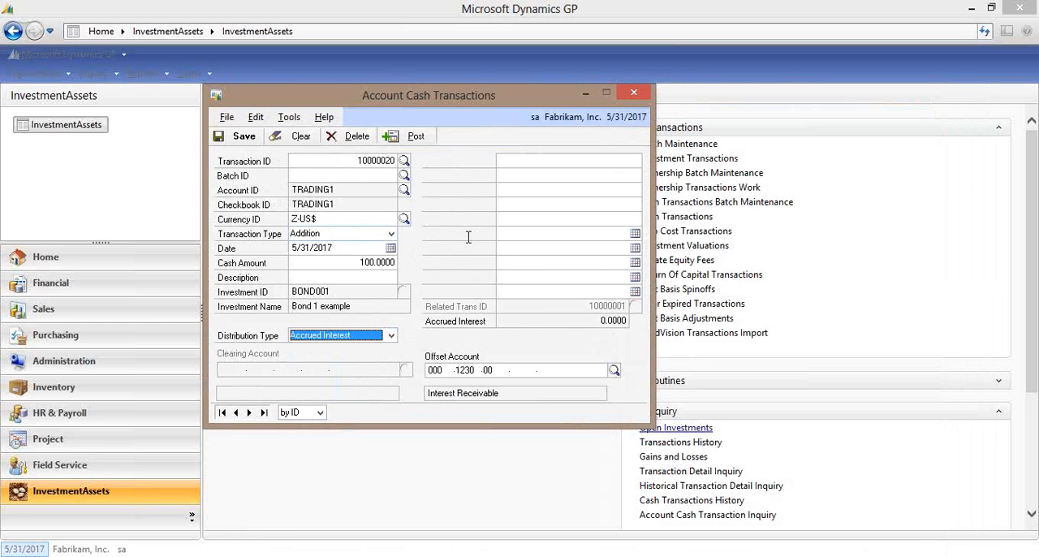
pyautogui.click(420, 136)
pyautogui.click(634, 92)
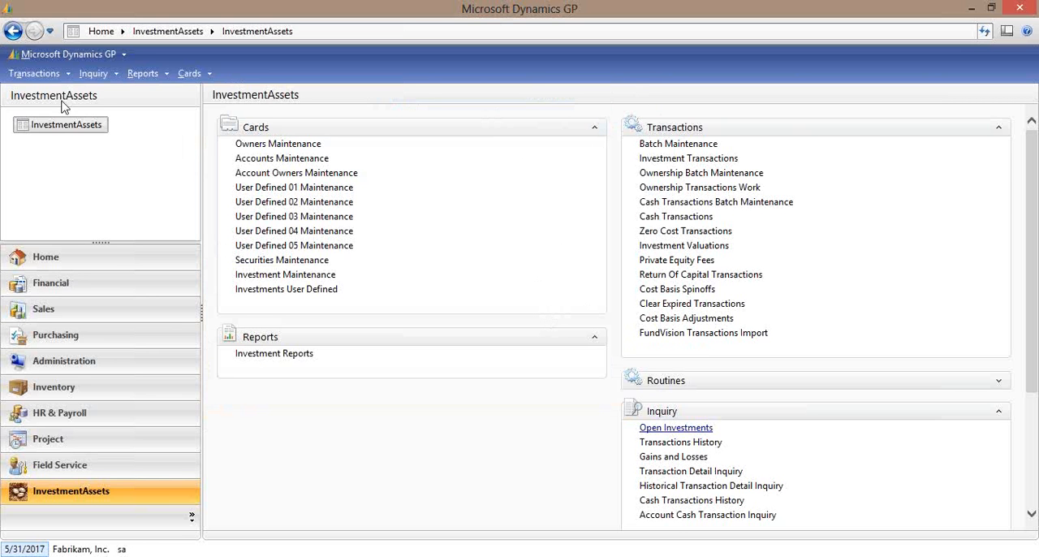
# Open the last journal entry in general Transaction Entry, browsing by Journal Entry, examine the expanded cash receipt distributions, and close the window.
pyautogui.click(55, 73)
pyautogui.moveTo(59, 96)
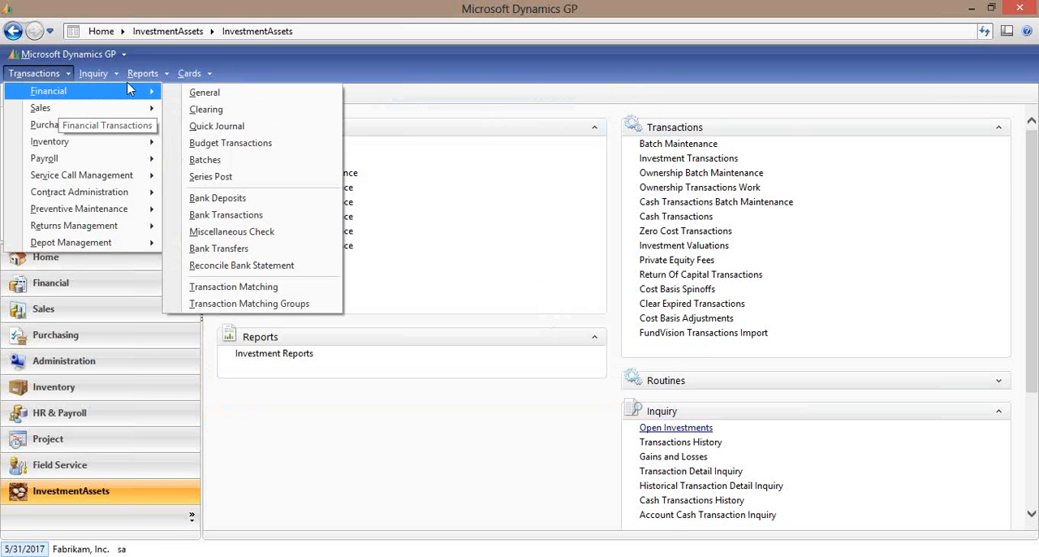
pyautogui.click(341, 93)
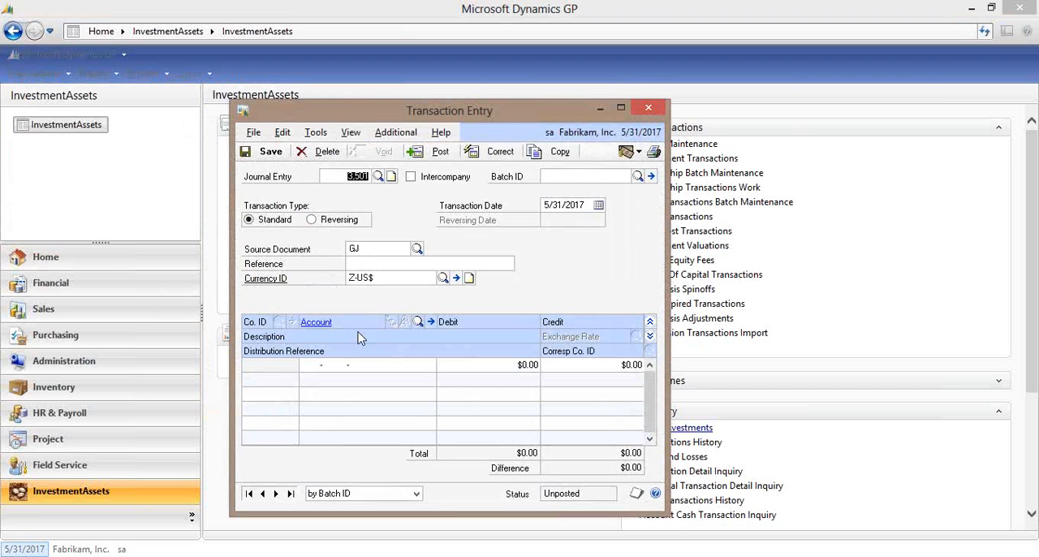
pyautogui.click(388, 495)
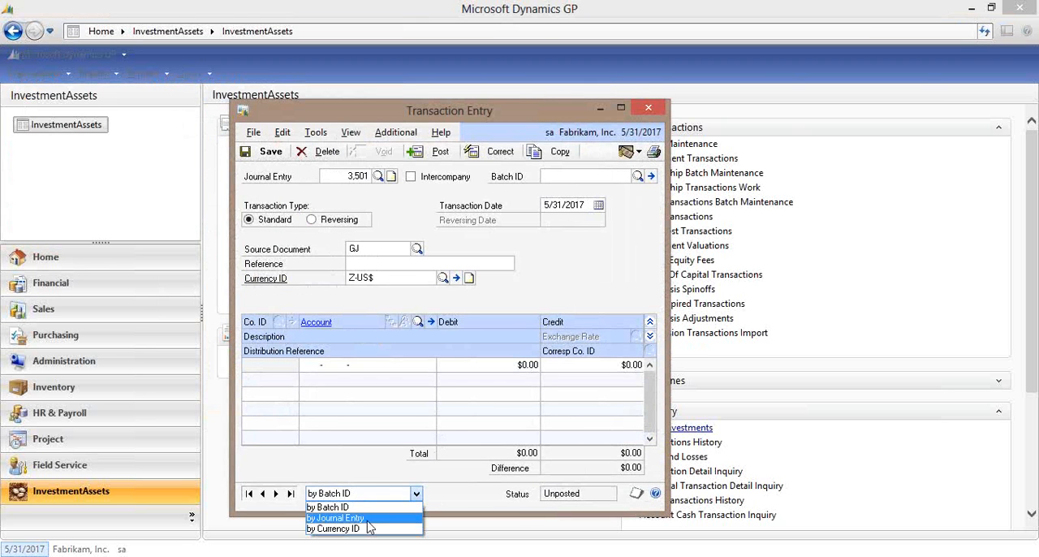
pyautogui.click(367, 520)
pyautogui.click(290, 495)
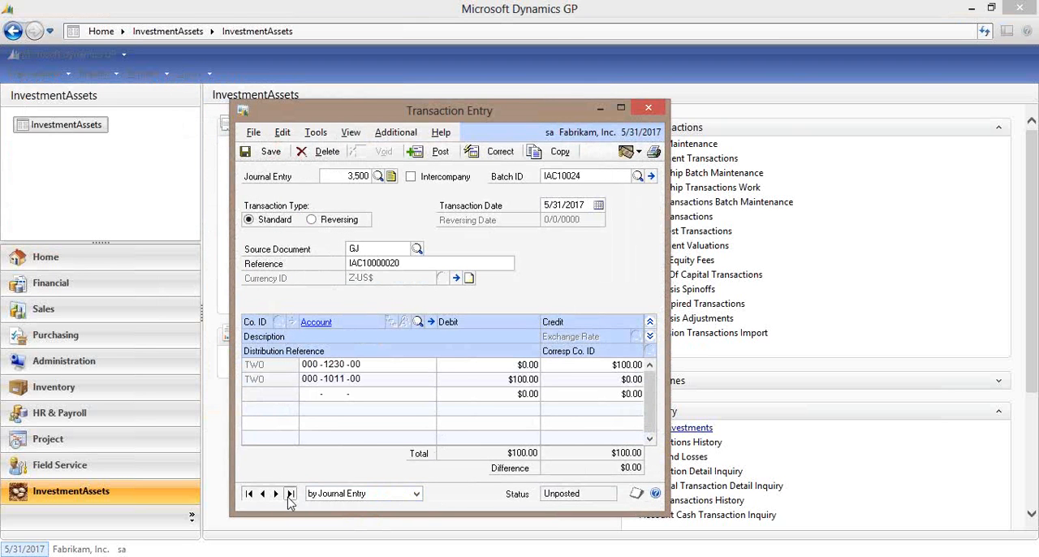
pyautogui.click(652, 336)
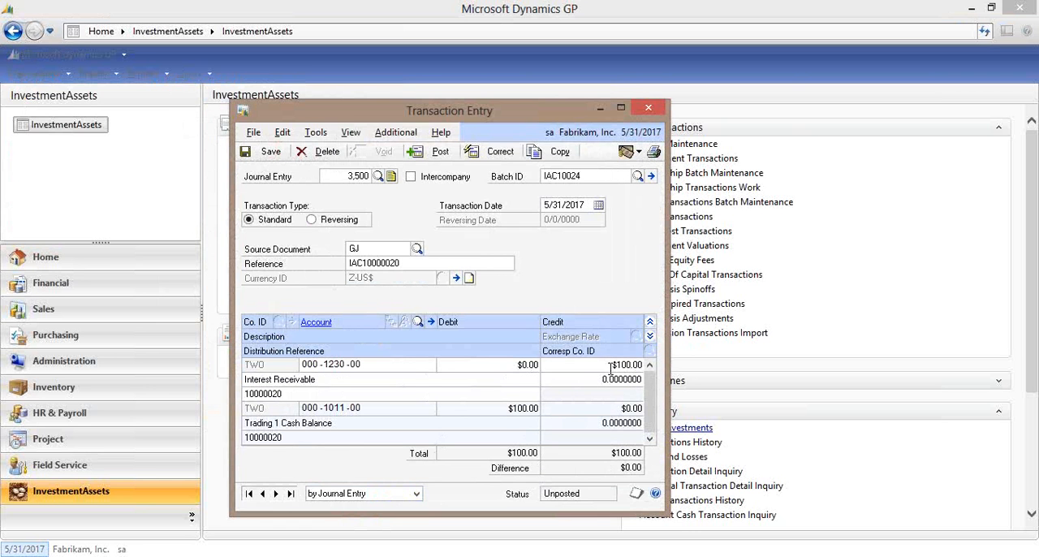
pyautogui.click(649, 108)
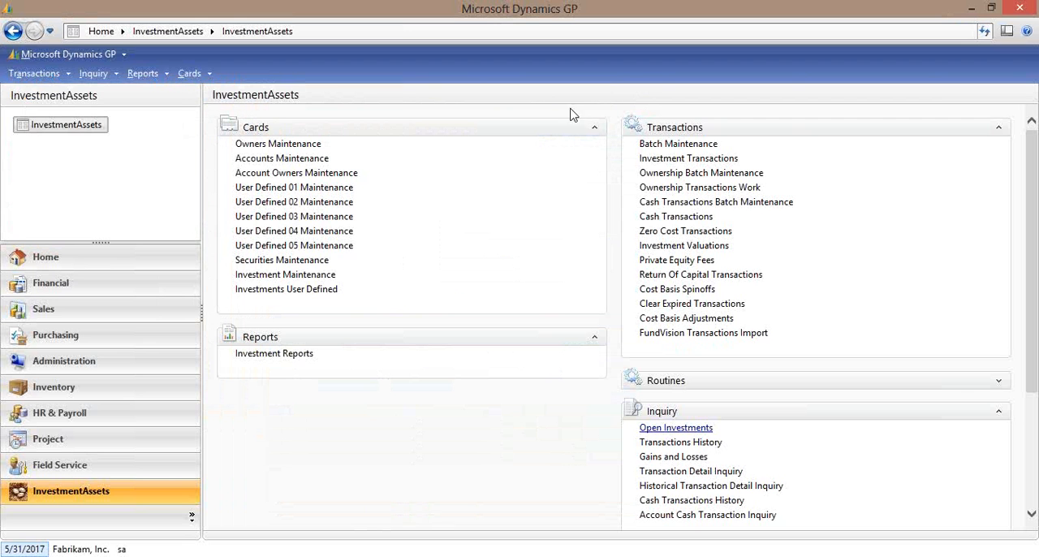
# Examine the Checkbook Register Inquiry for checkbook TRADING1, highlight the 5/31/2017 cash deposit, and close the inquiry.
pyautogui.click(94, 74)
pyautogui.moveTo(128, 116)
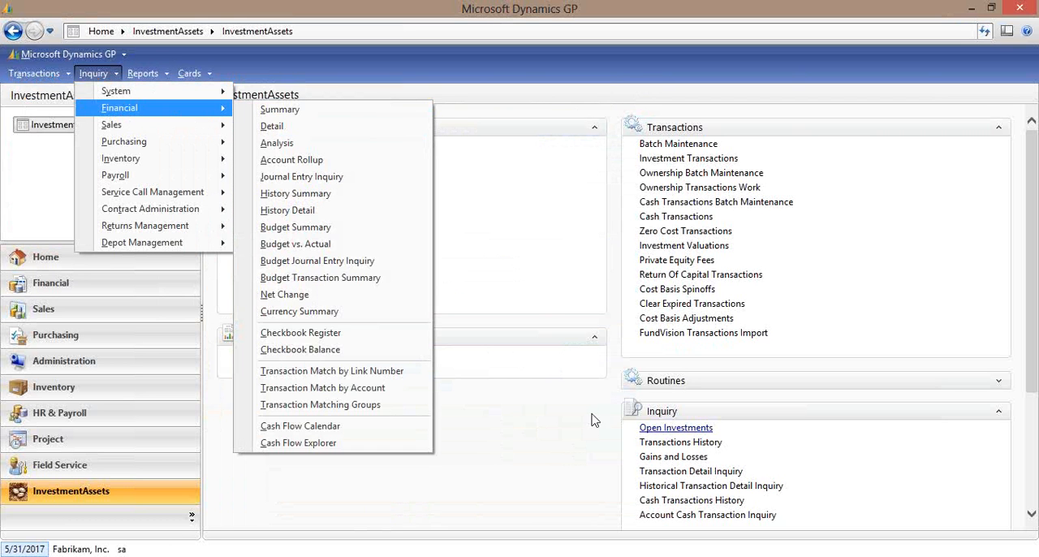
pyautogui.click(408, 333)
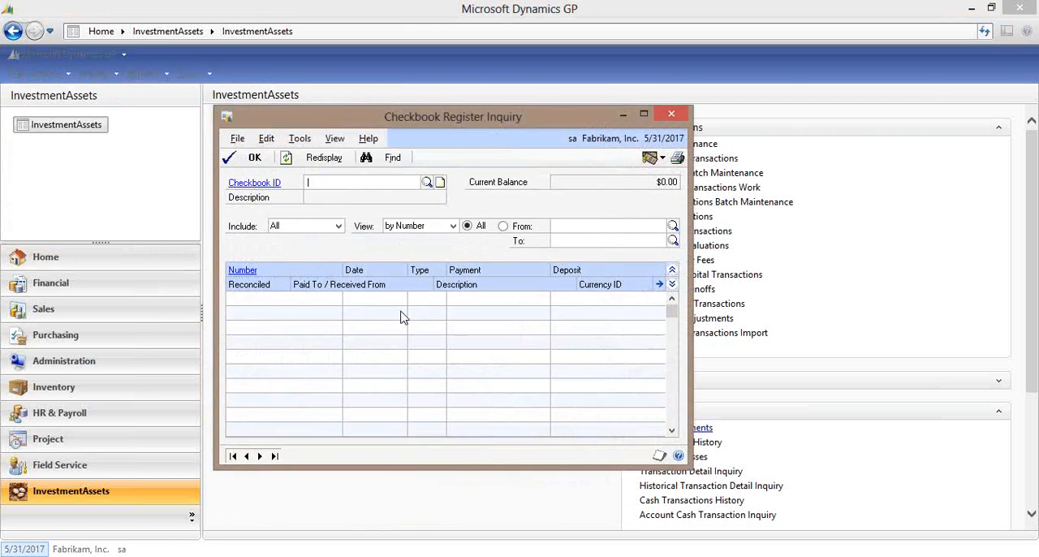
pyautogui.click(428, 182)
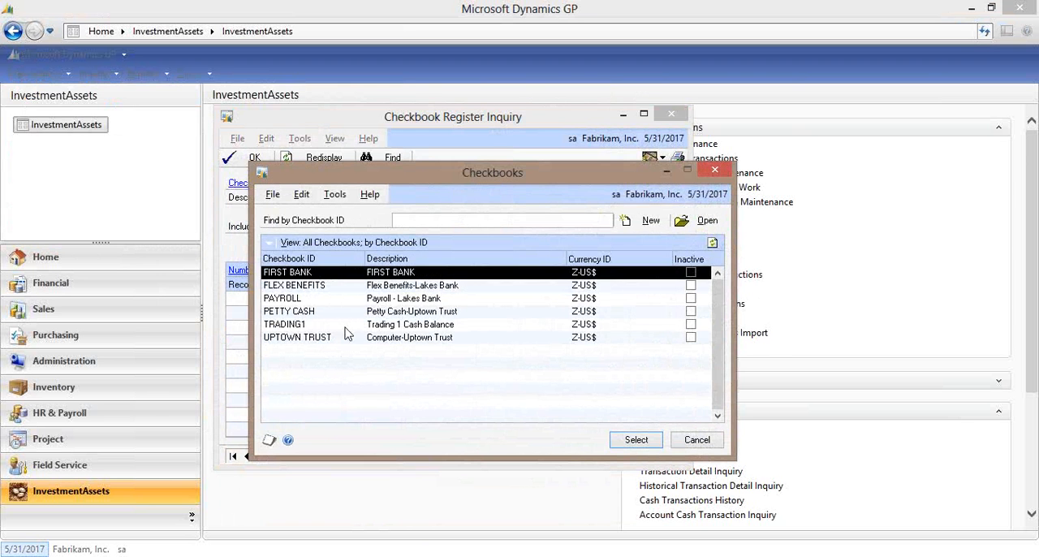
pyautogui.doubleClick(341, 319)
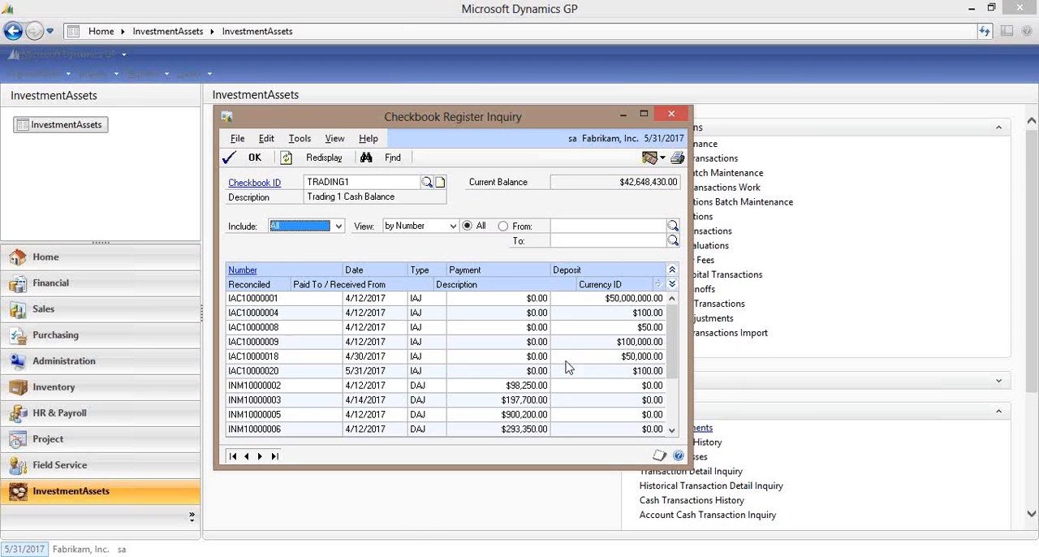
pyautogui.click(673, 422)
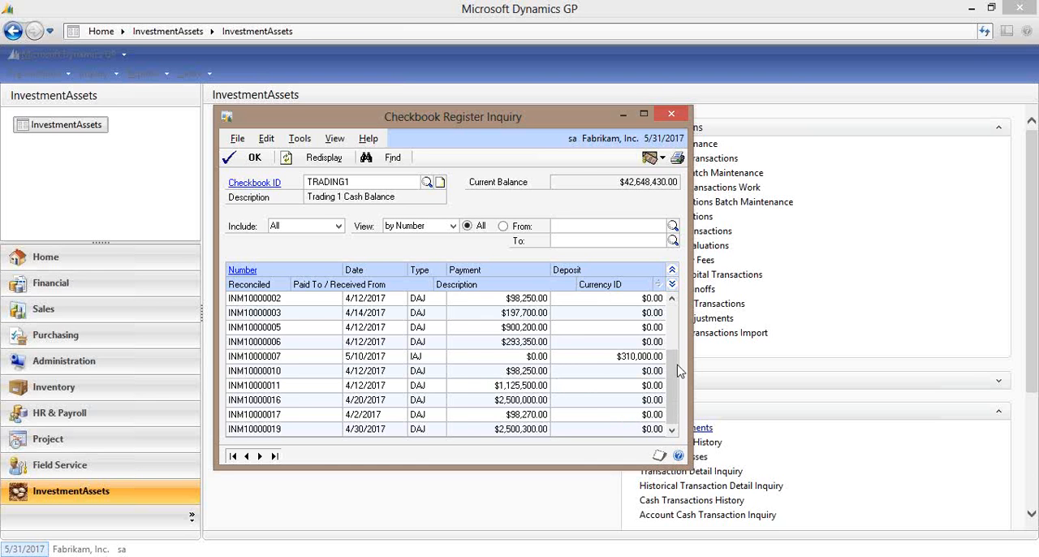
pyautogui.moveTo(678, 384); pyautogui.dragTo(679, 332)
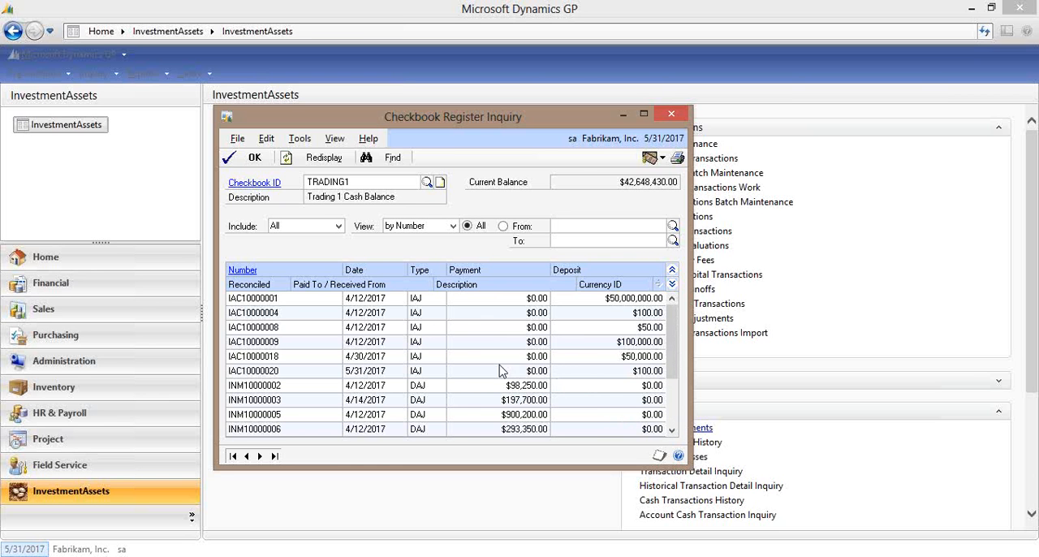
pyautogui.click(414, 372)
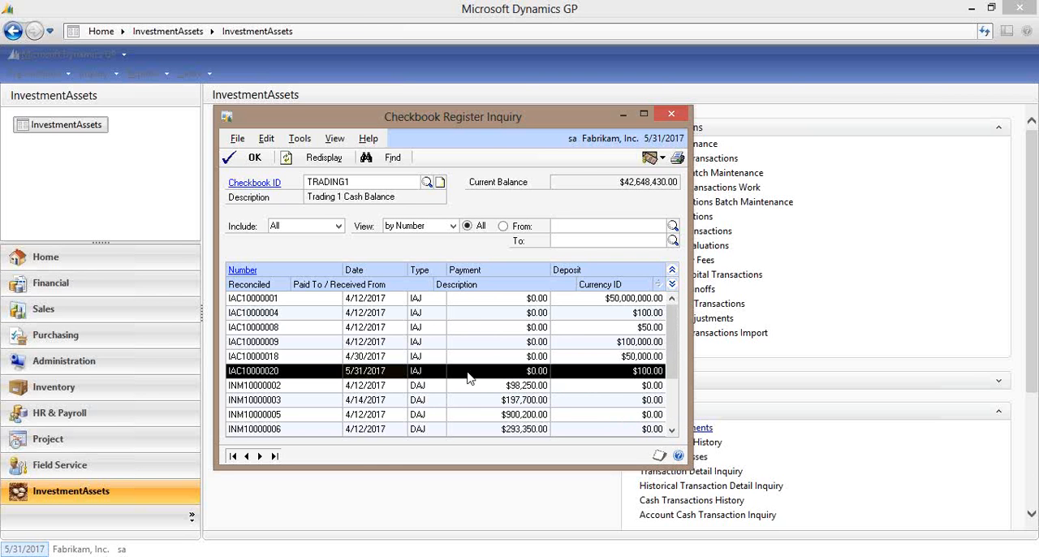
pyautogui.click(671, 114)
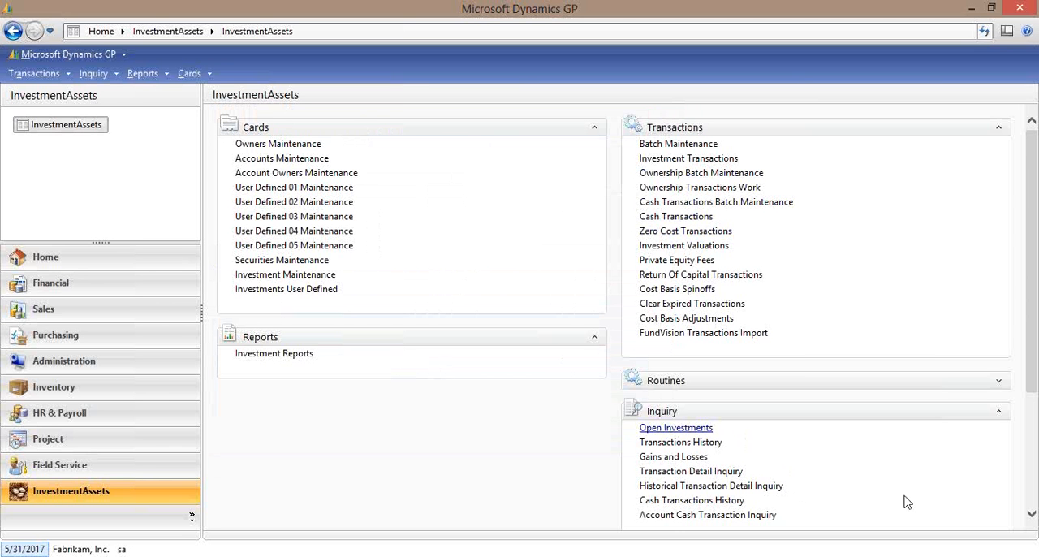
# Expand the Routines list, examine the Generate Investment Dividend Transactions window, and close it.
pyautogui.click(1034, 515)
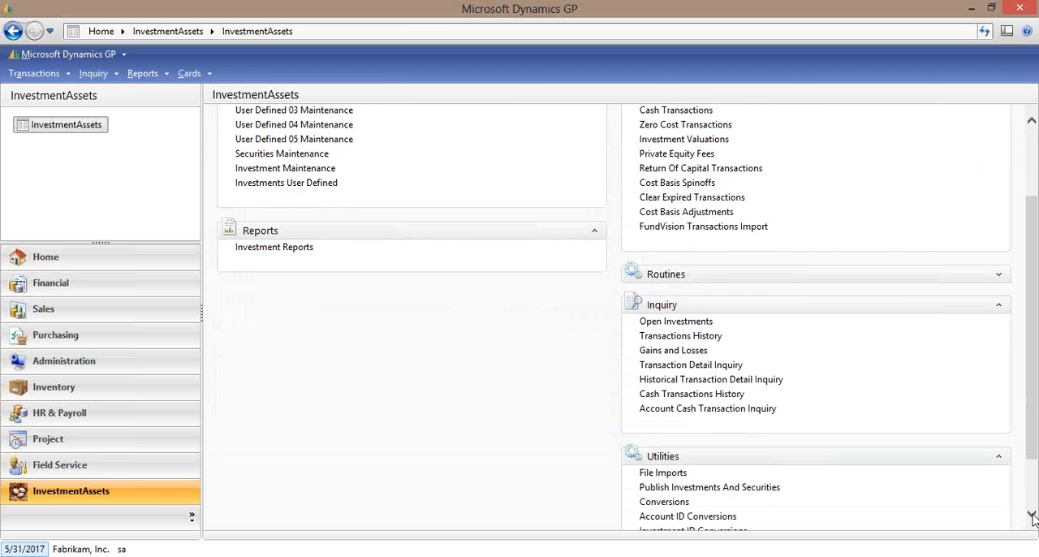
pyautogui.click(999, 277)
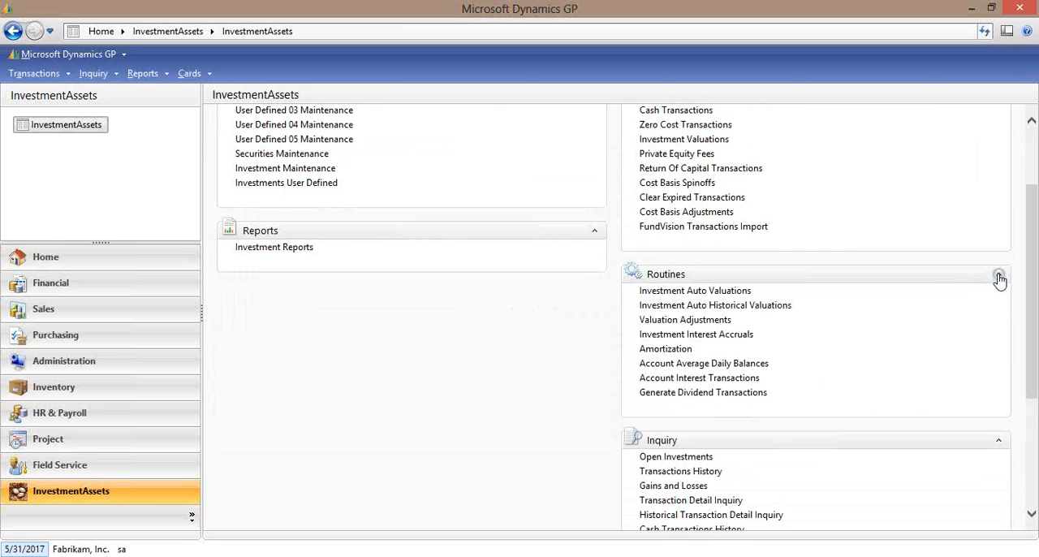
pyautogui.click(704, 393)
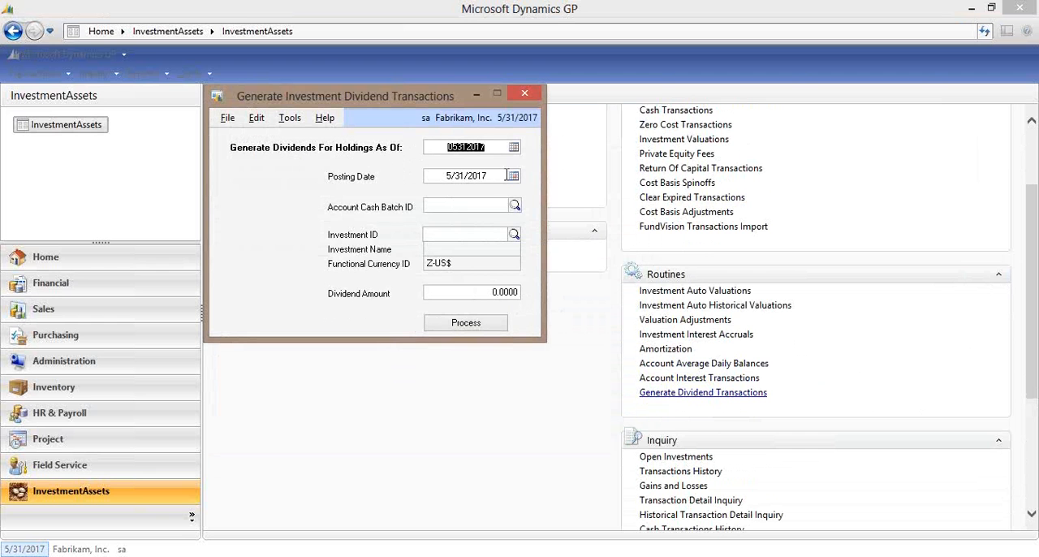
pyautogui.click(525, 94)
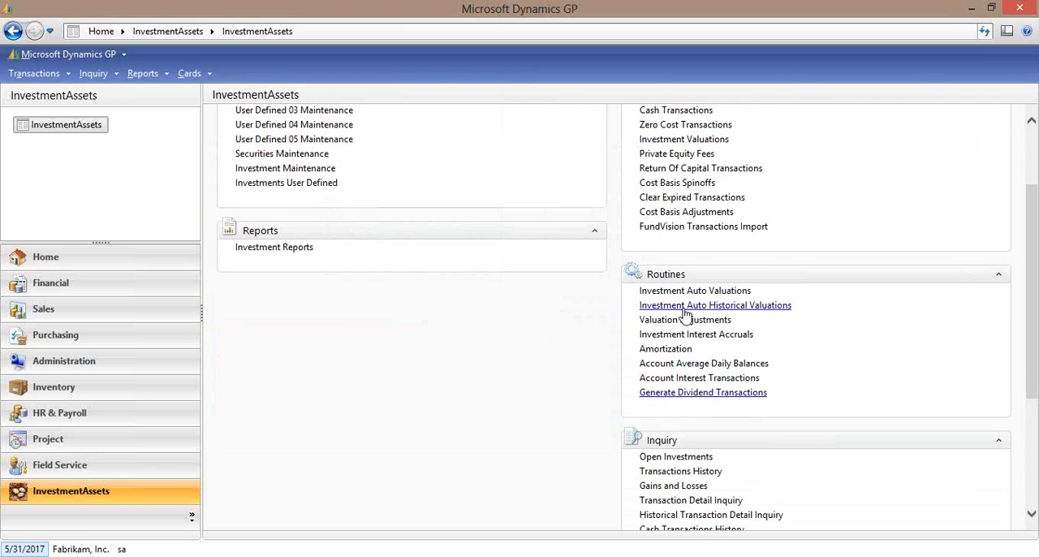
# Examine the Account Interest Transactions and Account Average Daily Balances routines, and close both windows without processing.
pyautogui.click(707, 378)
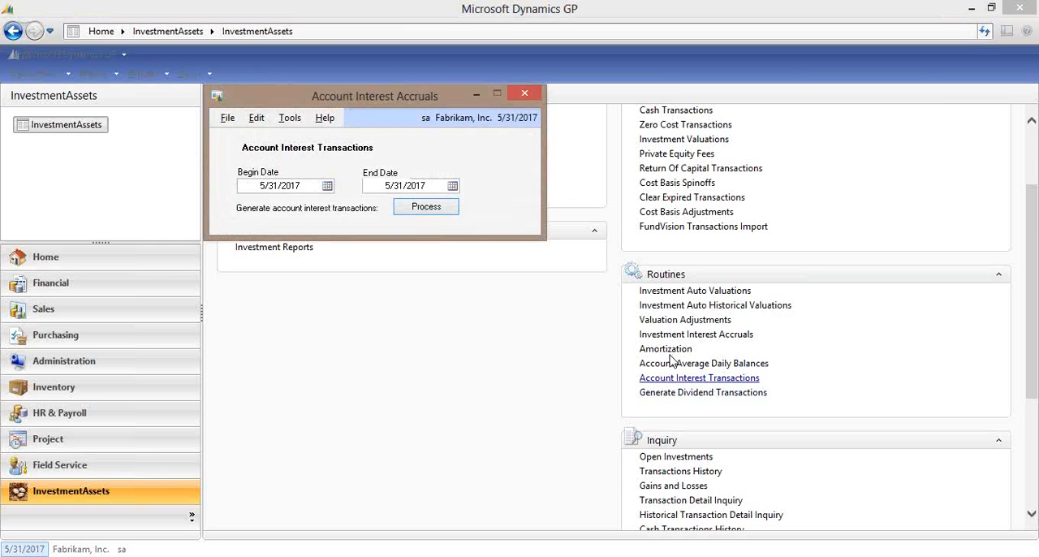
pyautogui.click(715, 363)
pyautogui.click(714, 363)
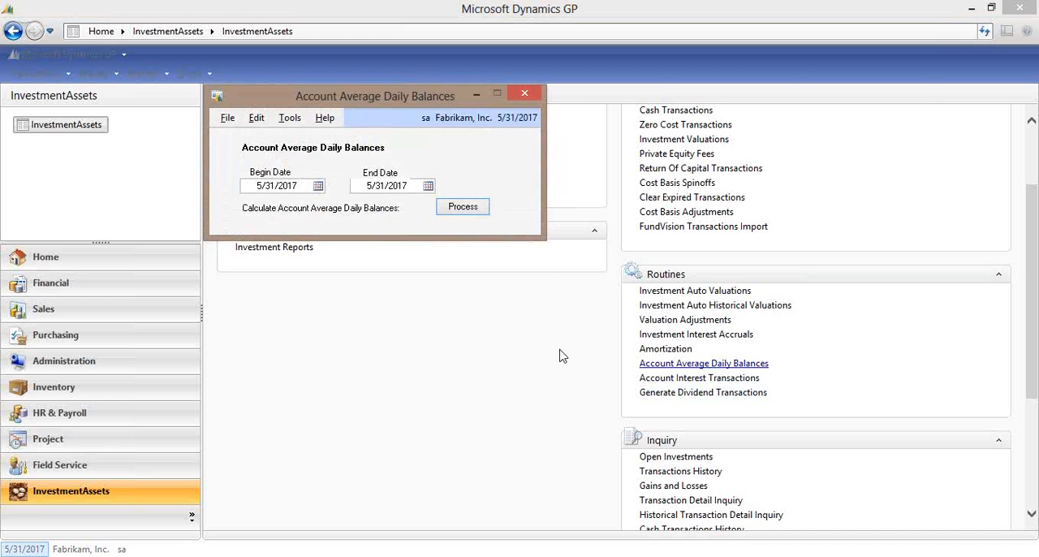
pyautogui.click(526, 95)
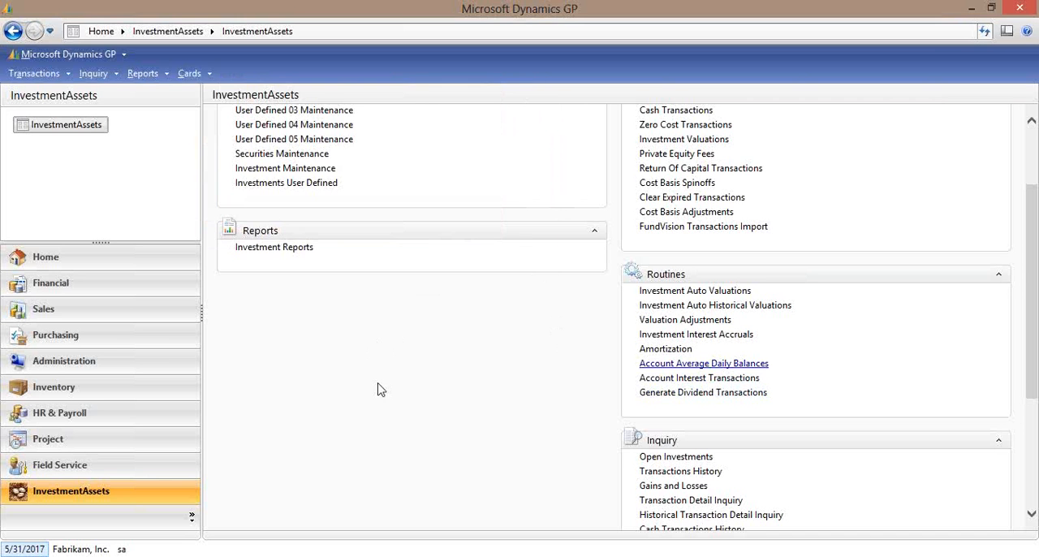
pyautogui.moveTo(464, 525)
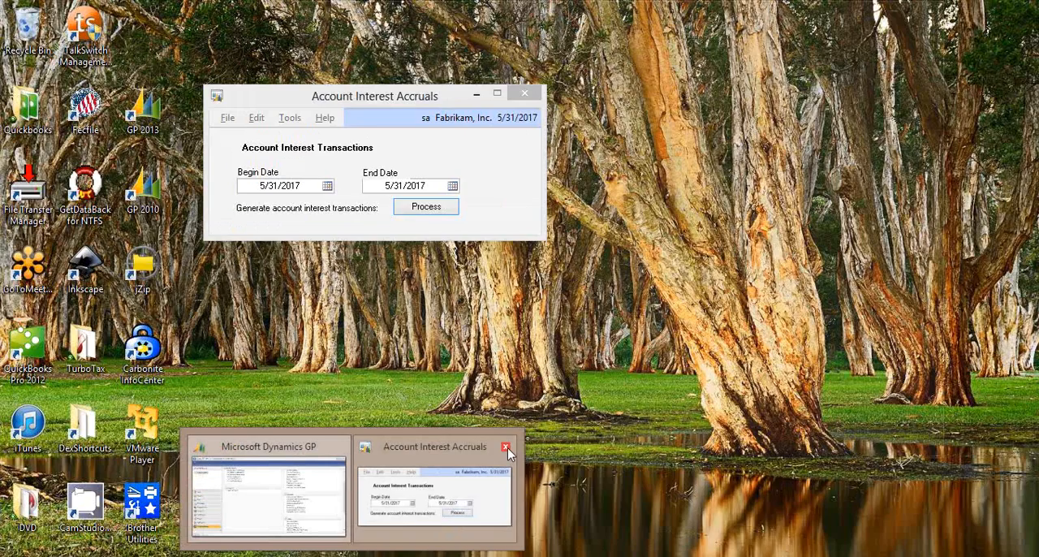
pyautogui.click(506, 448)
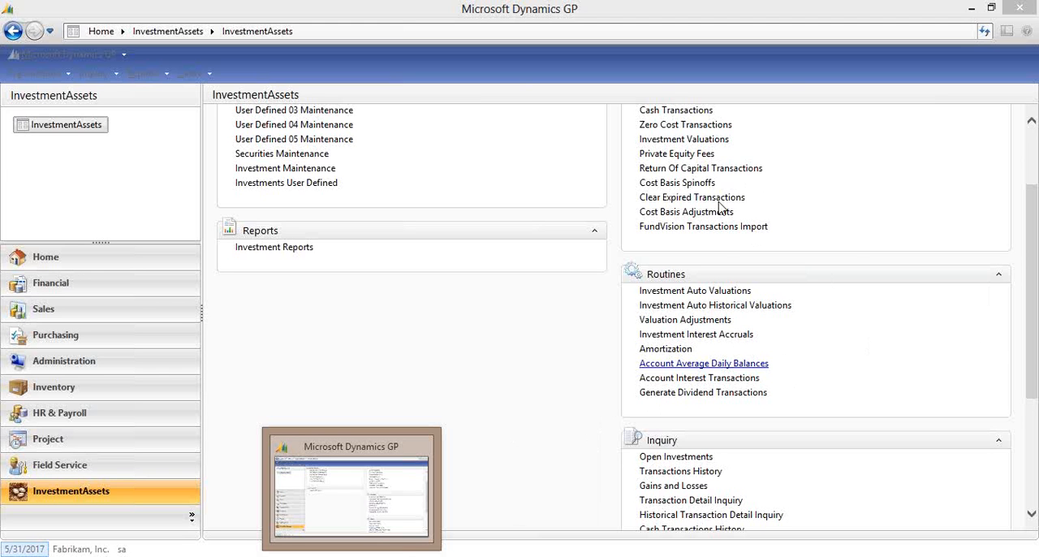
# Examine the investment transaction Conversions utility with the Split conversion method selected, and close it without processing.
pyautogui.click(1028, 278)
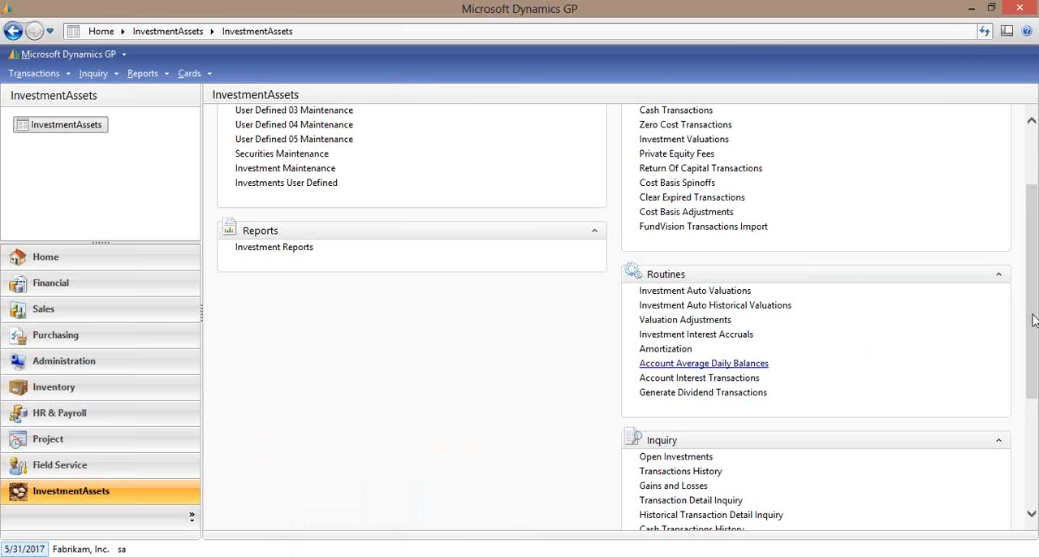
pyautogui.moveTo(1030, 318); pyautogui.dragTo(1032, 436)
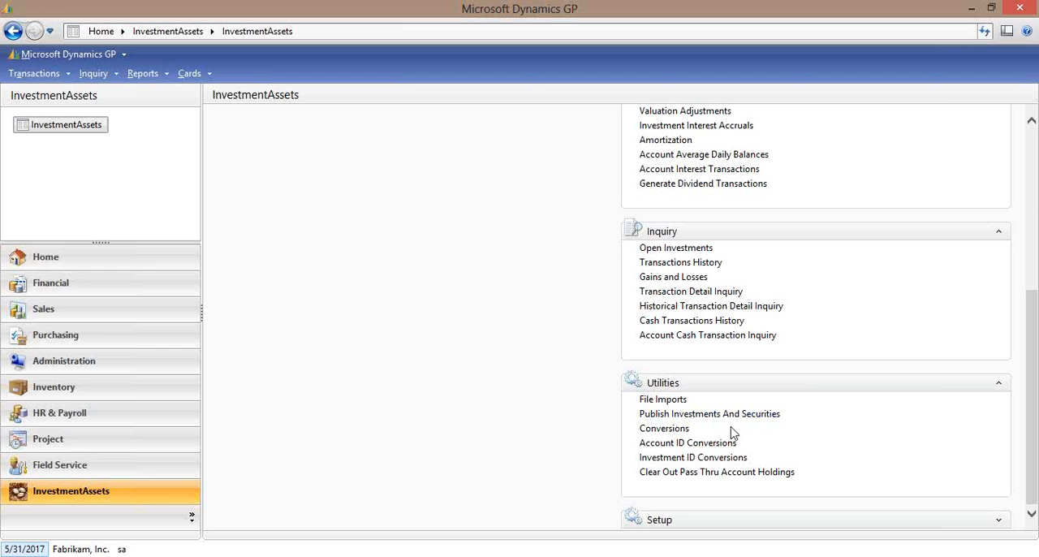
pyautogui.click(678, 432)
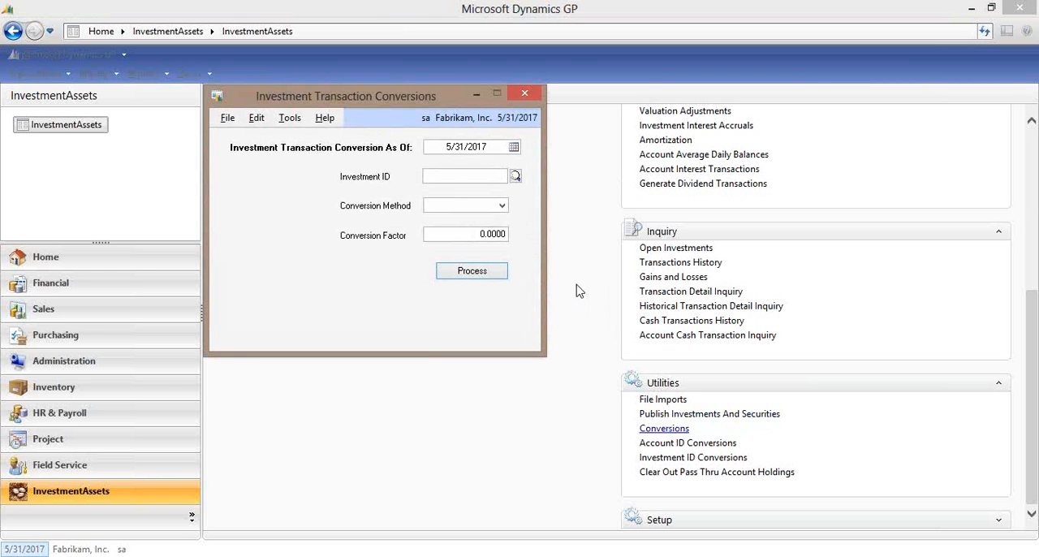
pyautogui.click(497, 208)
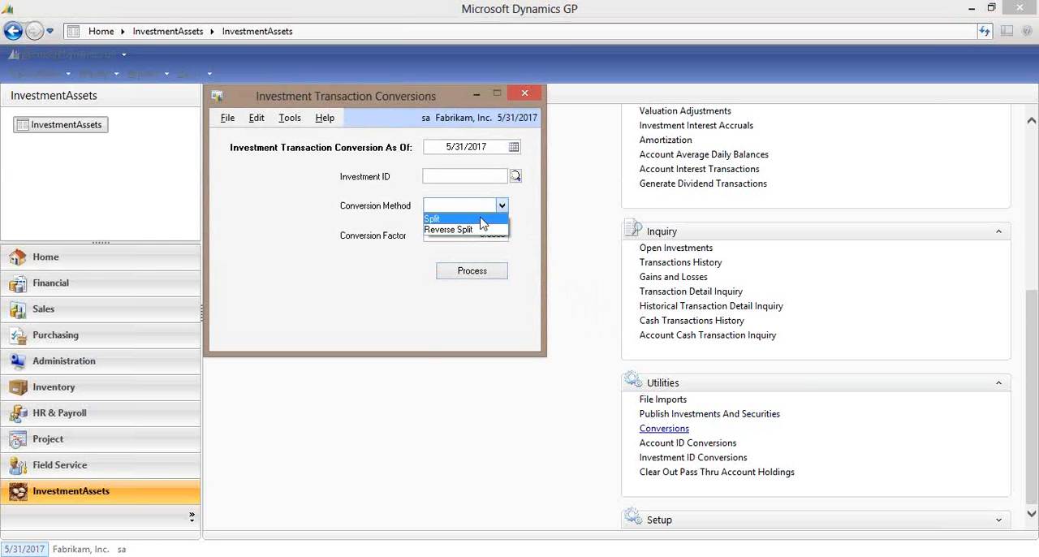
pyautogui.click(482, 219)
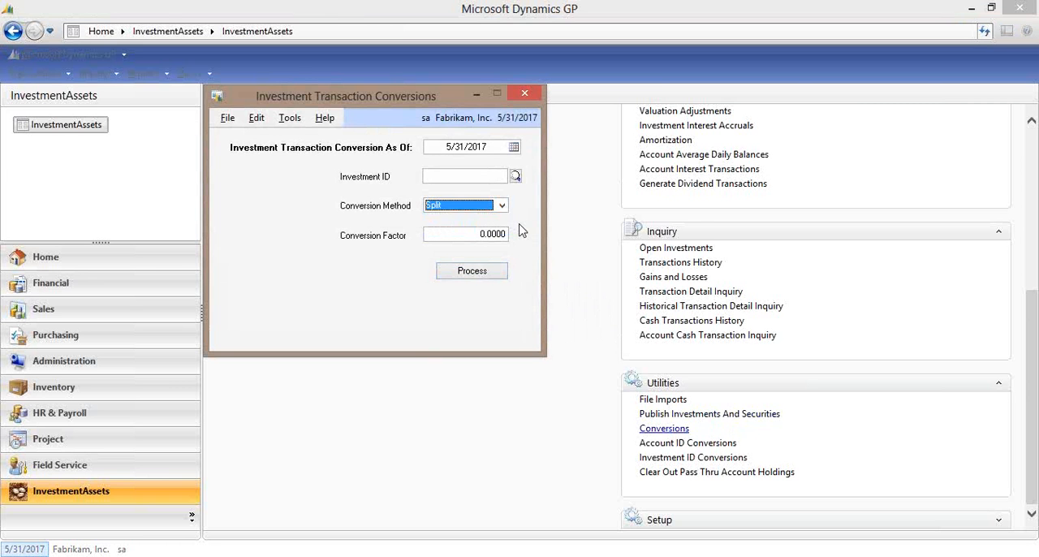
pyautogui.click(525, 95)
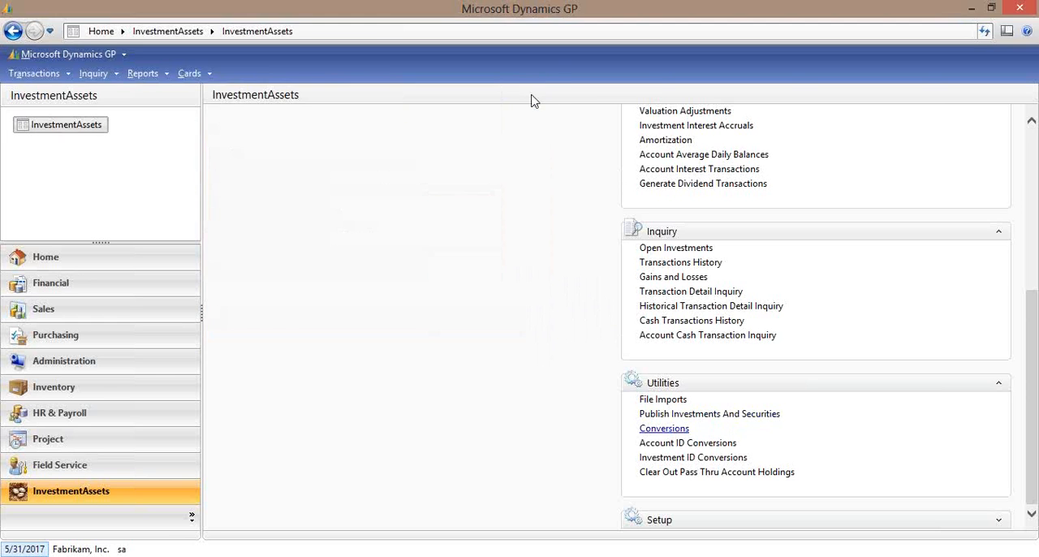
# Examine the Account ID Conversions and Investment ID Conversions utilities, closing each without processing.
pyautogui.click(709, 443)
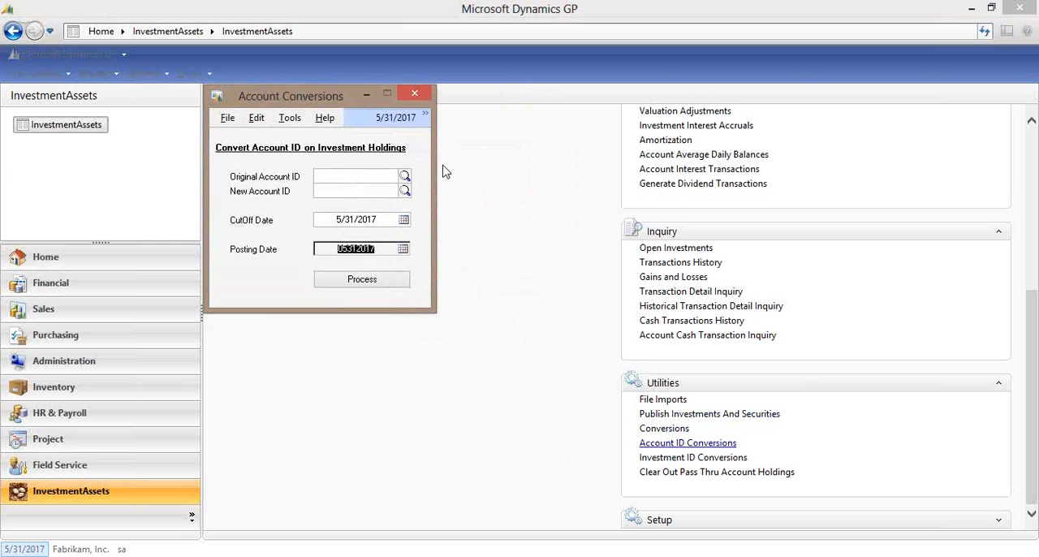
pyautogui.click(414, 97)
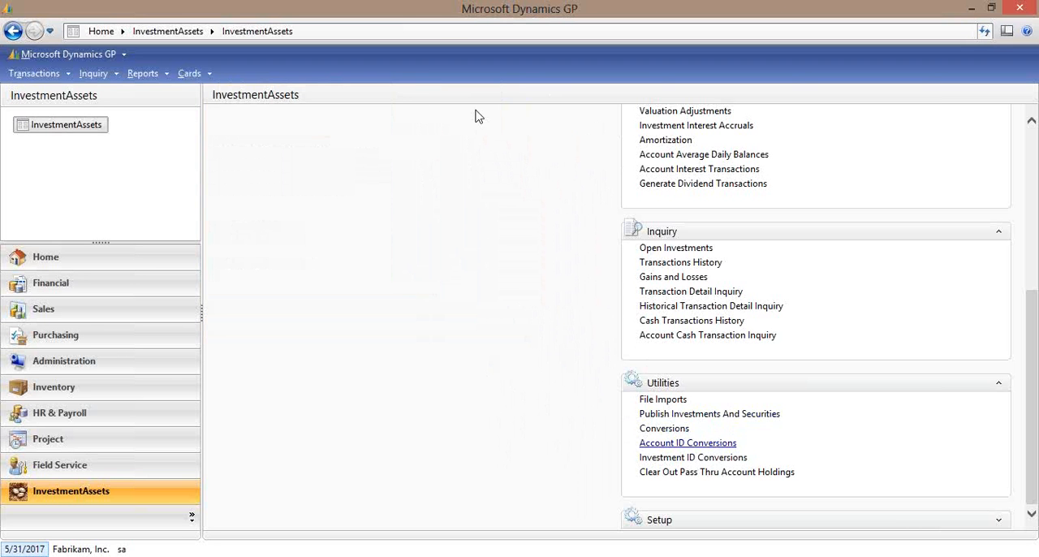
pyautogui.click(689, 457)
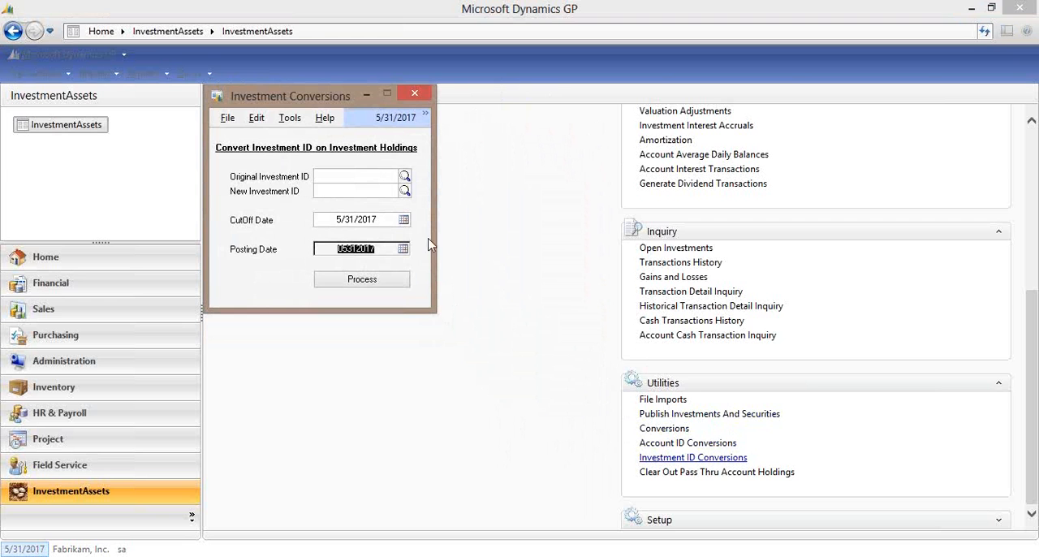
pyautogui.click(416, 95)
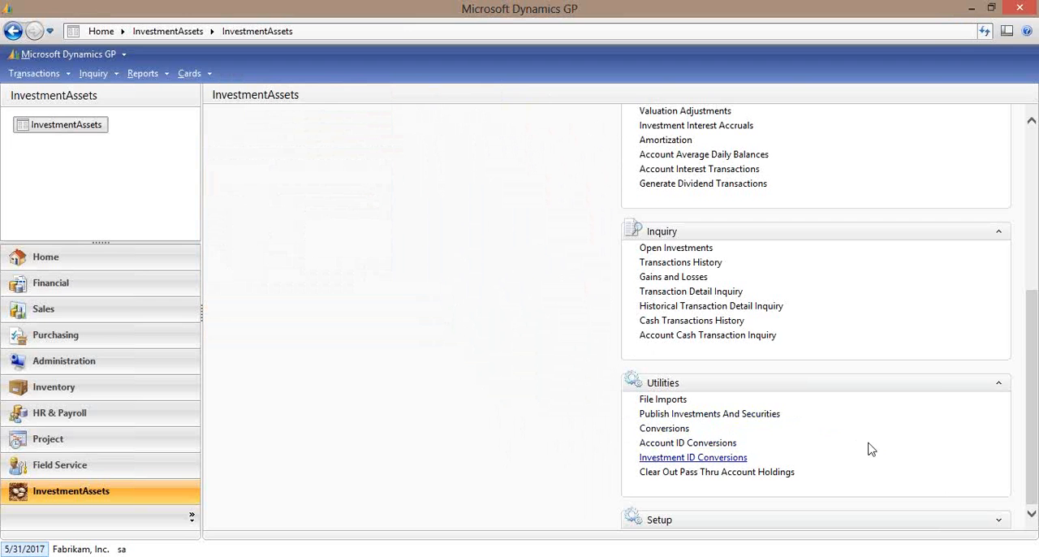
# Review the Gains and Losses inquiry and the MSFT sell transaction's details from Transactions History, closing all the windows.
pyautogui.click(692, 277)
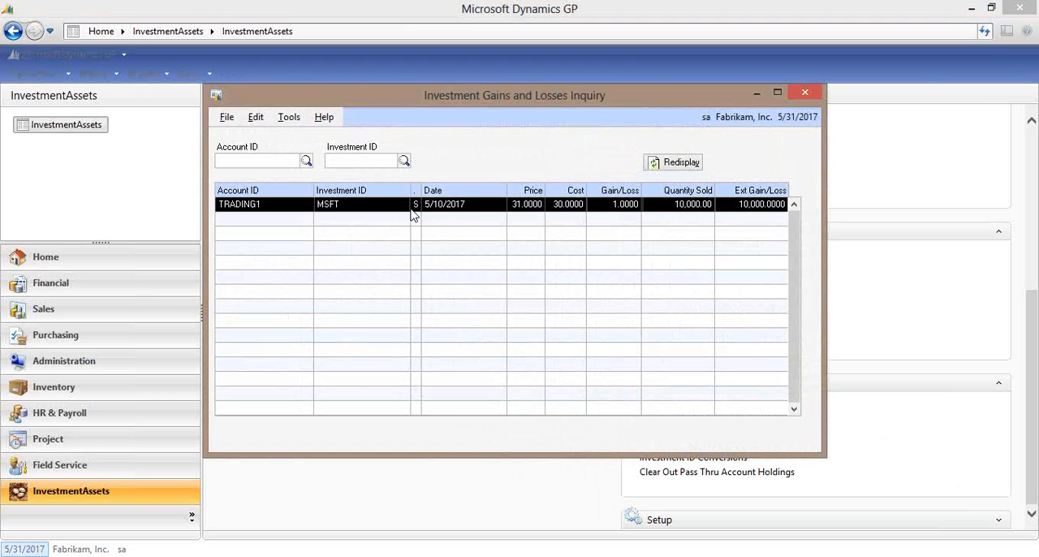
pyautogui.click(811, 92)
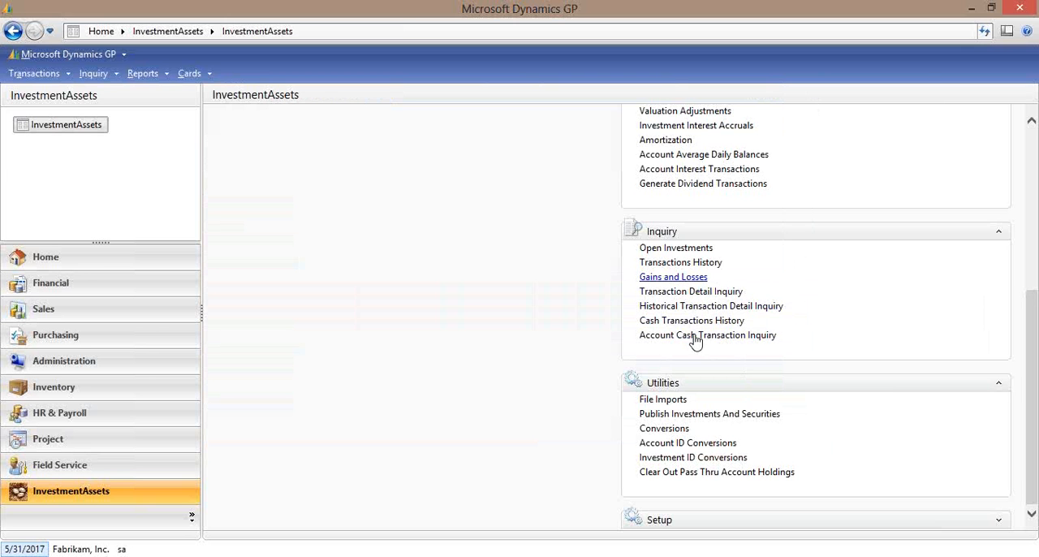
pyautogui.click(682, 264)
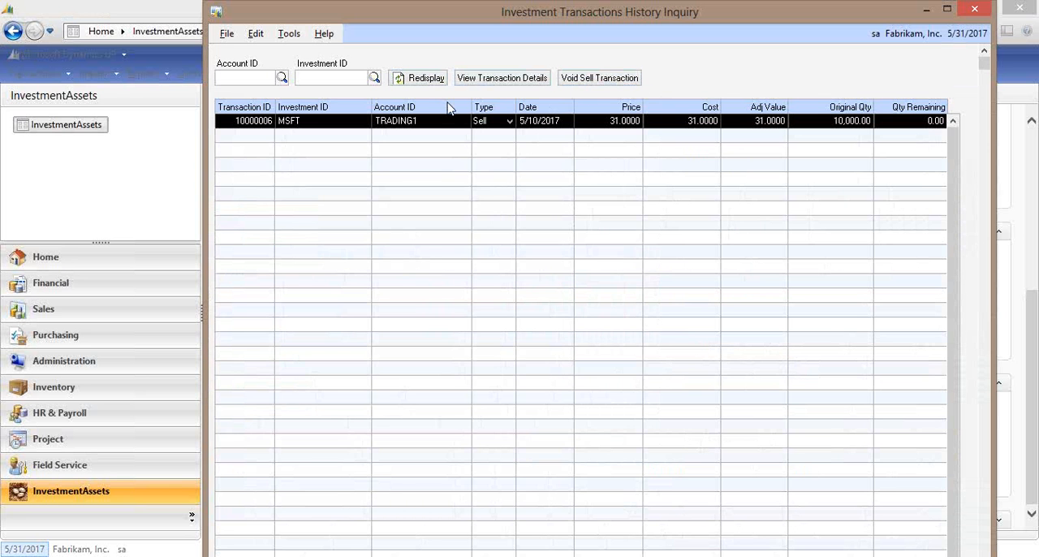
pyautogui.click(484, 82)
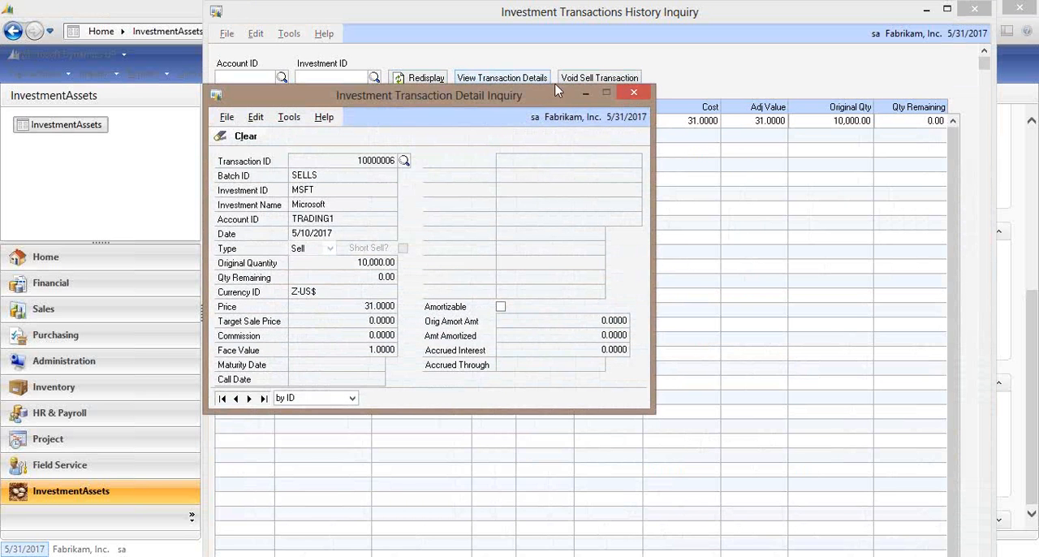
pyautogui.click(636, 92)
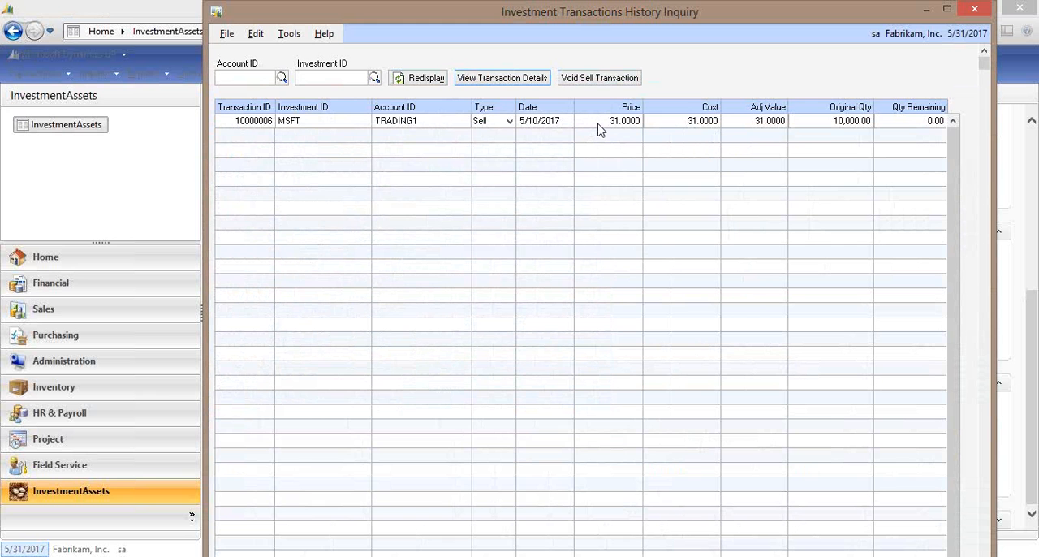
pyautogui.click(978, 15)
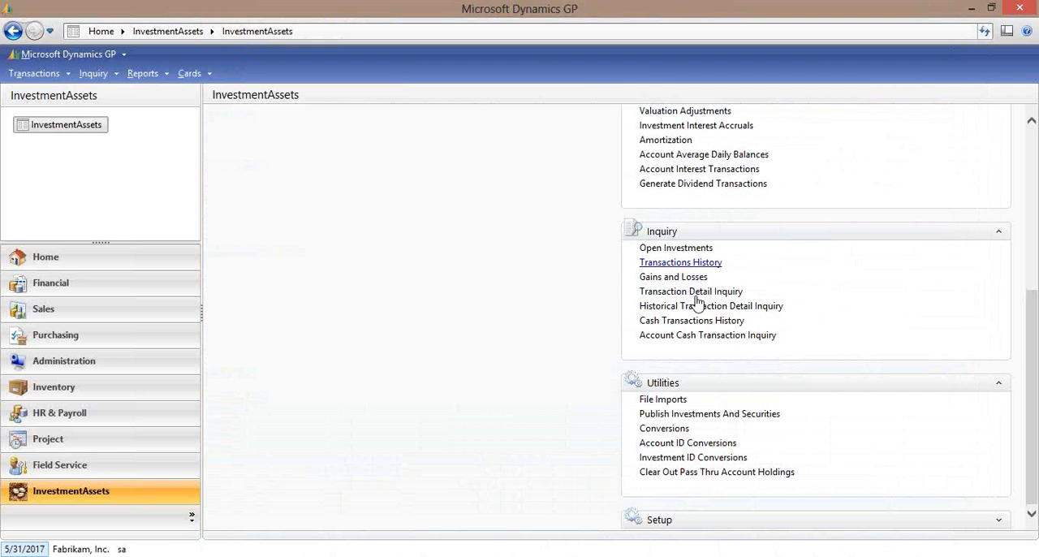
# Review Cash Transactions History and the details of the 4/30/2017 MSFT purchase from Open Investments, closing the history and detail windows.
pyautogui.click(692, 321)
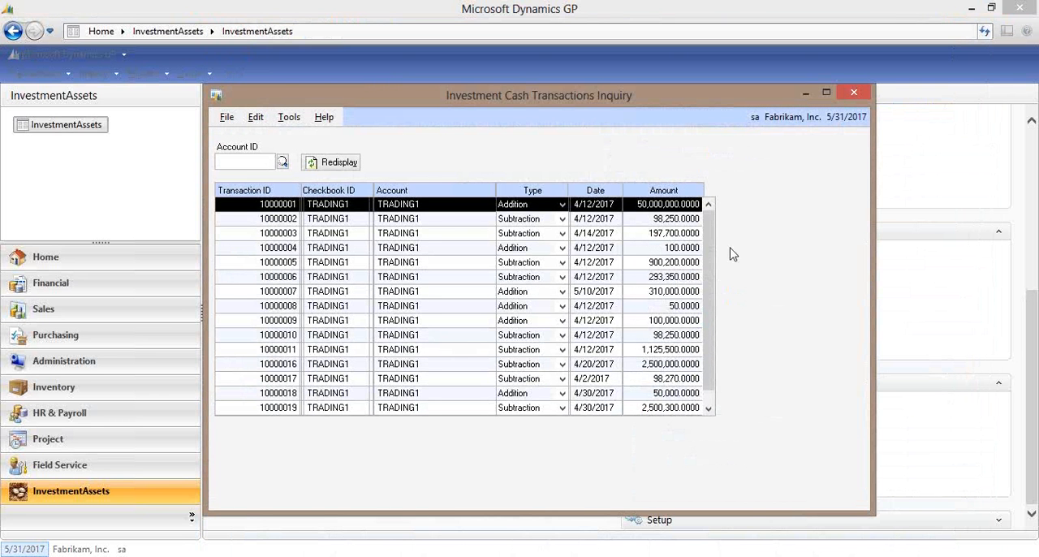
pyautogui.click(850, 97)
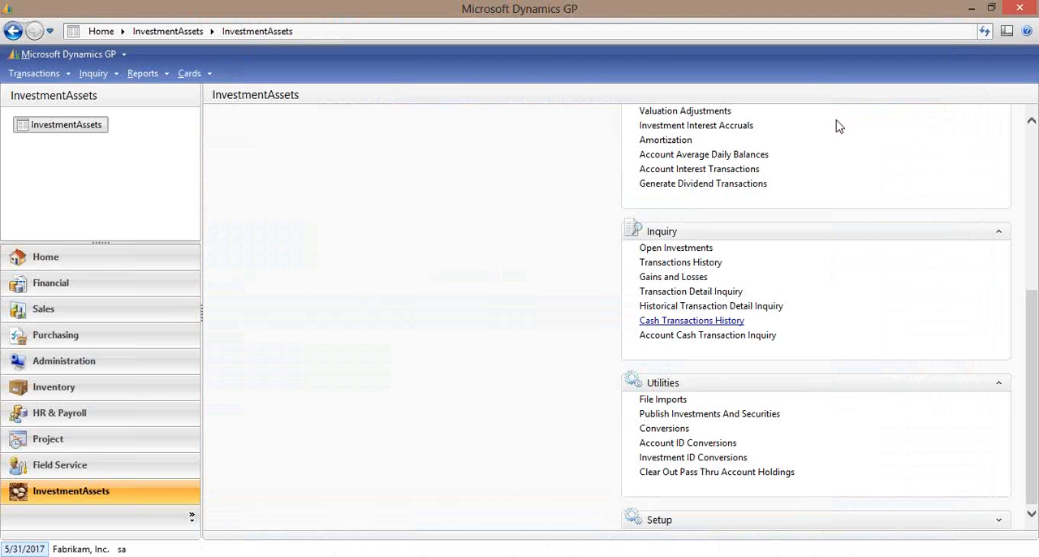
pyautogui.click(689, 247)
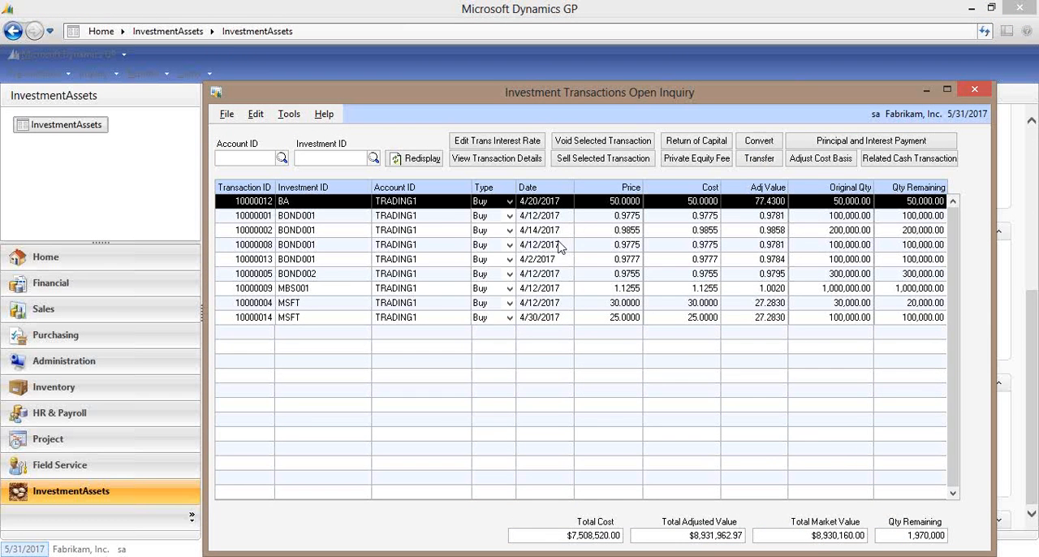
pyautogui.click(422, 317)
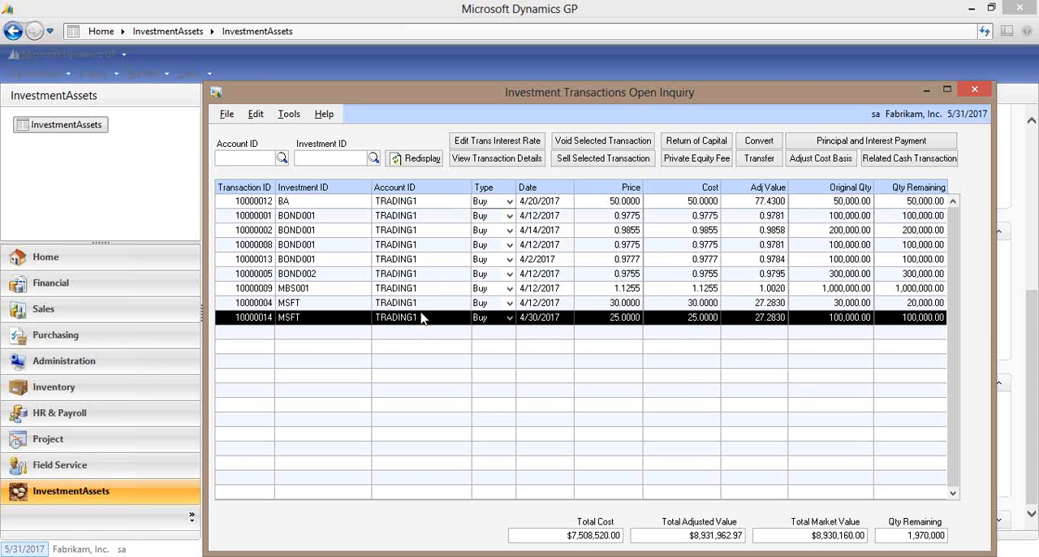
pyautogui.click(462, 159)
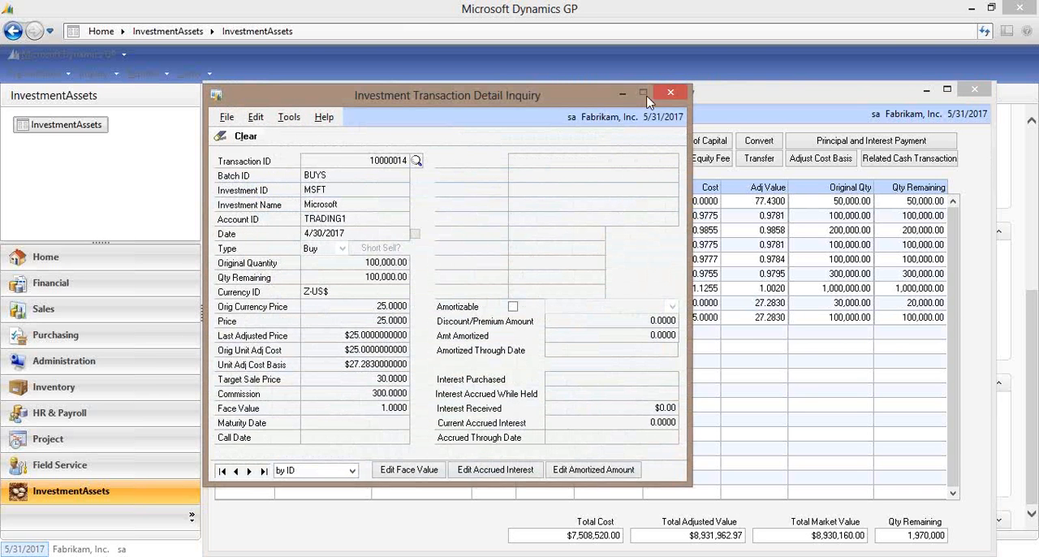
pyautogui.click(671, 93)
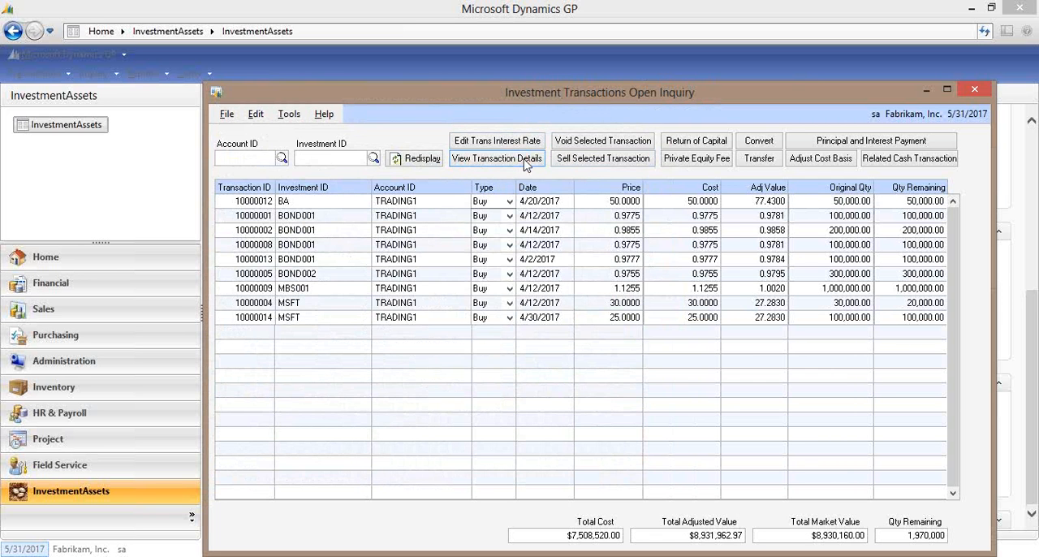
# Examine the Sell Selected Transaction window for the 4/30/2017 MSFT purchase, and close it without posting.
pyautogui.click(602, 323)
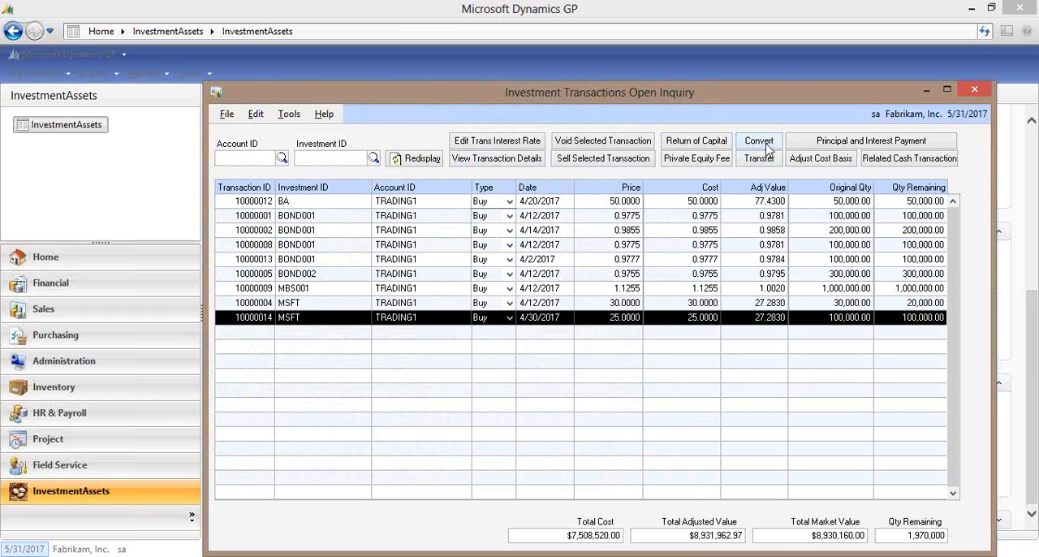
pyautogui.click(624, 159)
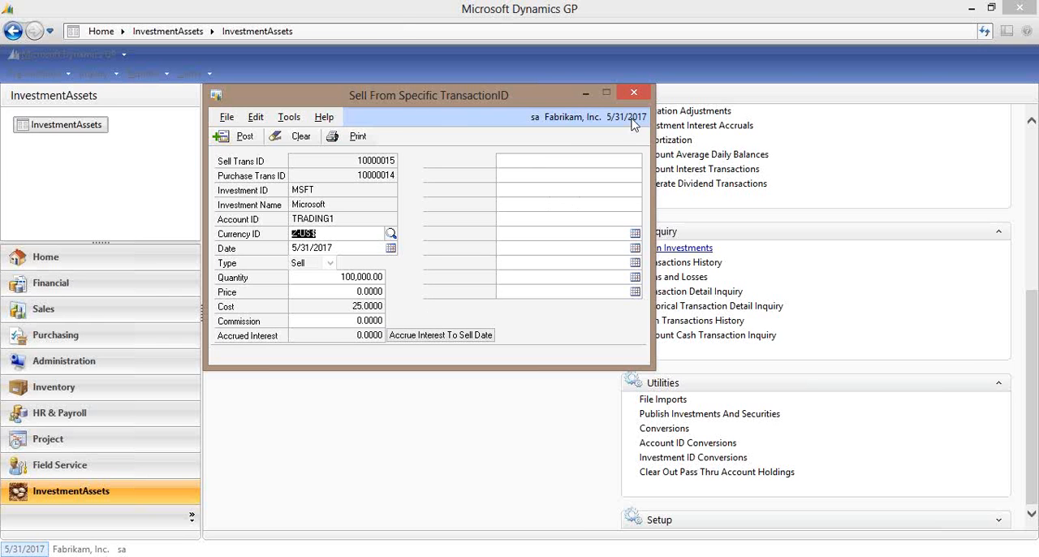
pyautogui.click(635, 94)
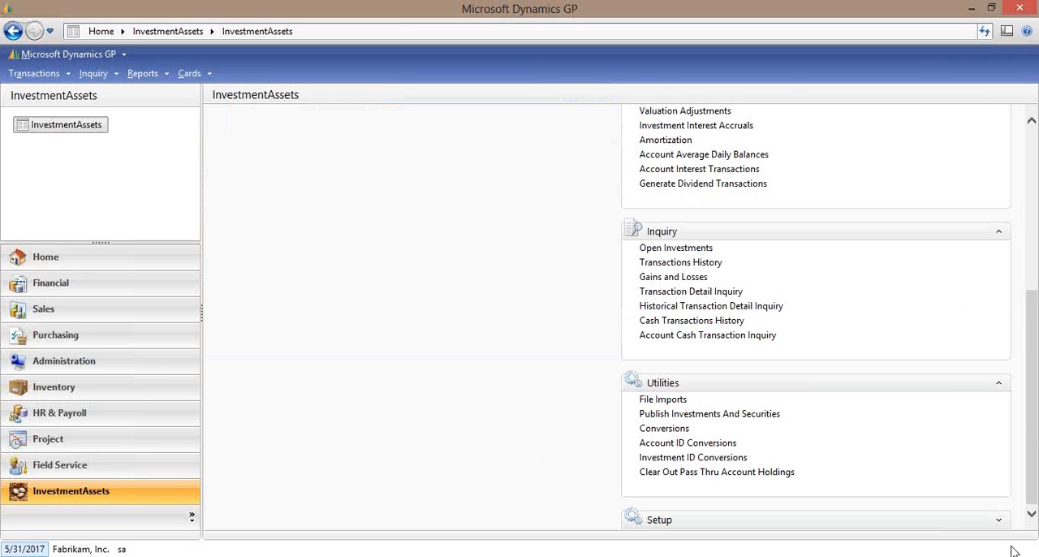
# Expand the Setup section, open Company Setup, and review the Cost Allocation options without choosing one.
pyautogui.click(999, 520)
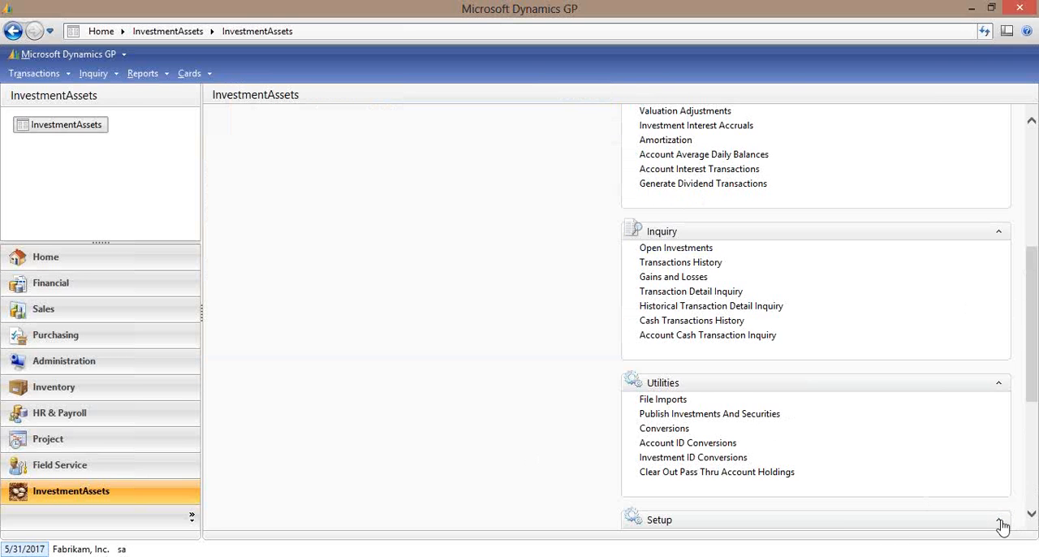
pyautogui.click(1031, 490)
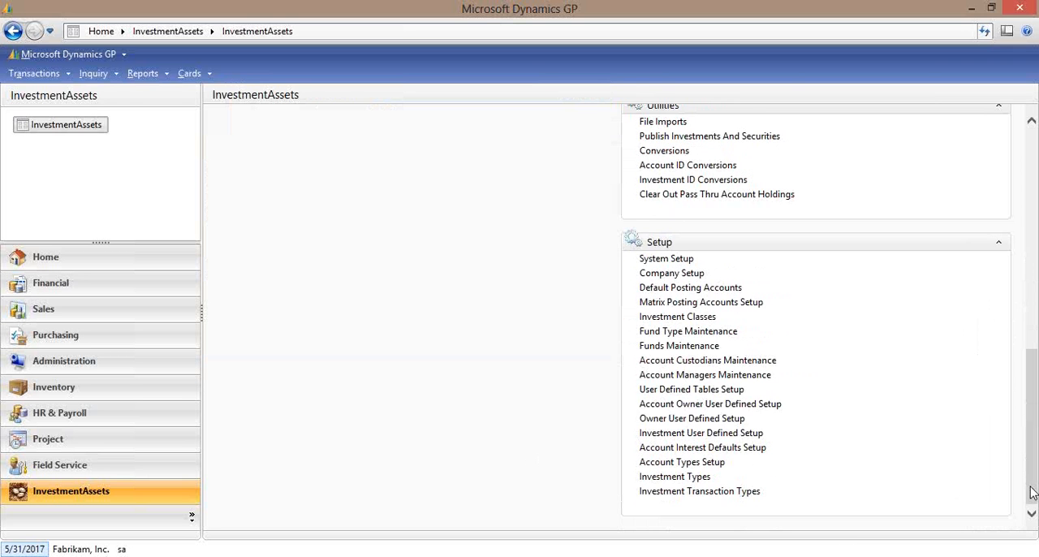
pyautogui.click(686, 274)
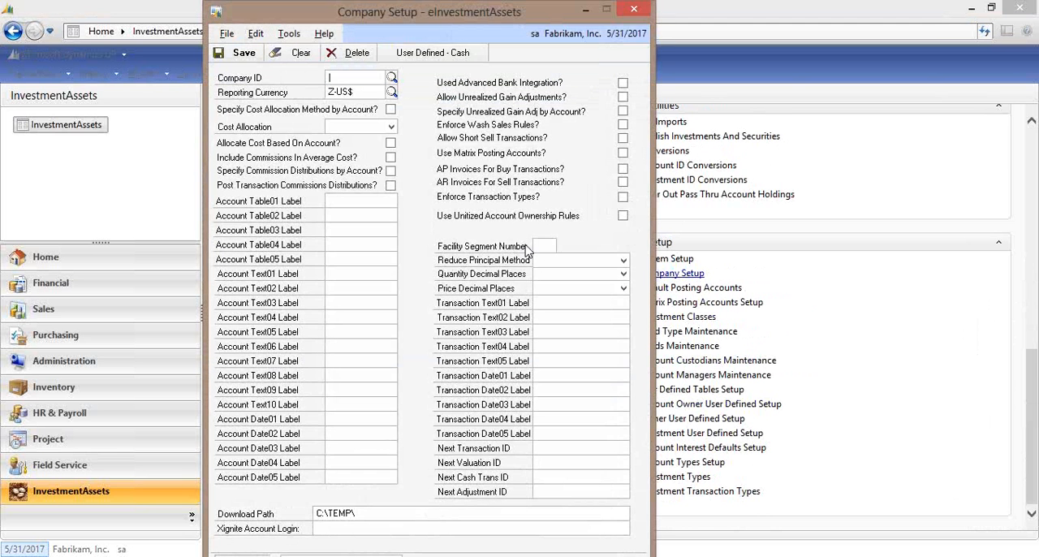
pyautogui.click(390, 129)
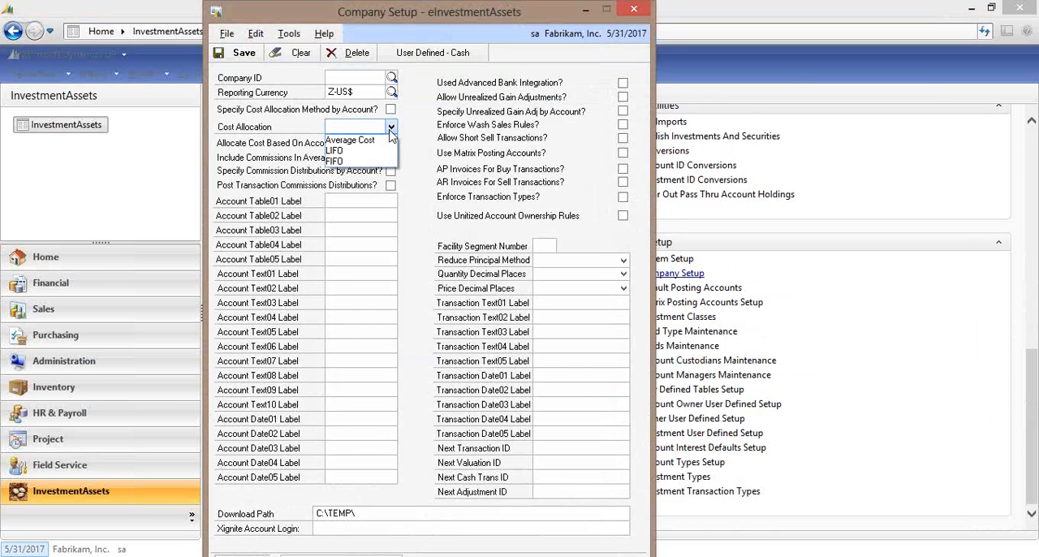
pyautogui.click(432, 111)
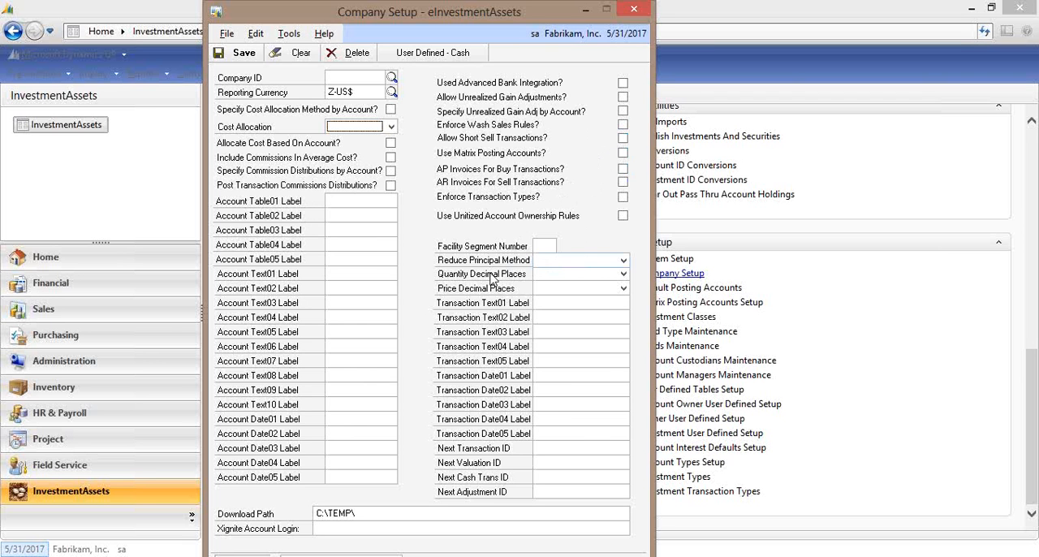
# Review the Price Decimal Places options in Company Setup, choose 0.000, and close the window without saving.
pyautogui.click(624, 289)
pyautogui.scroll(-2, 621, 333)
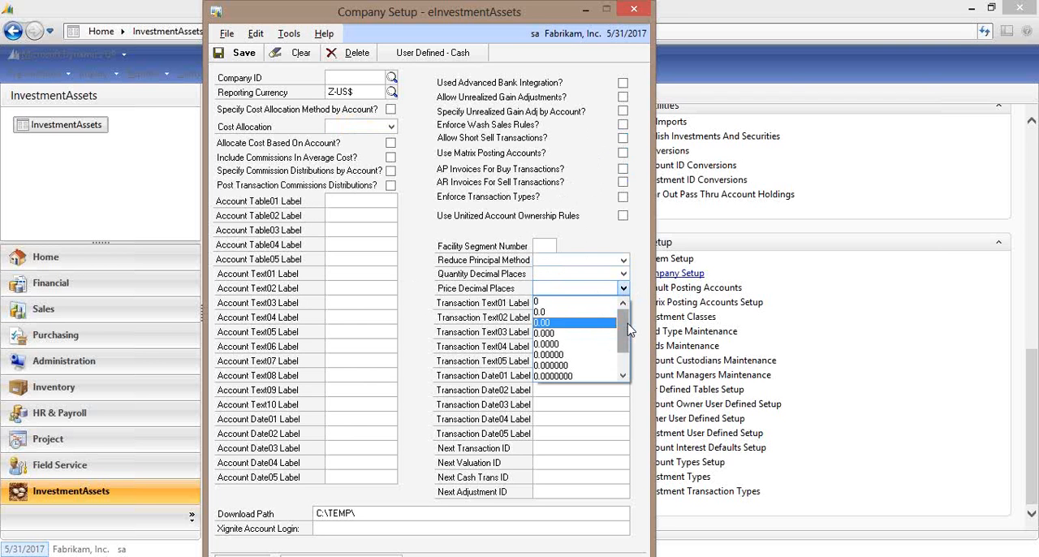
pyautogui.scroll(2, 627, 329)
pyautogui.click(624, 289)
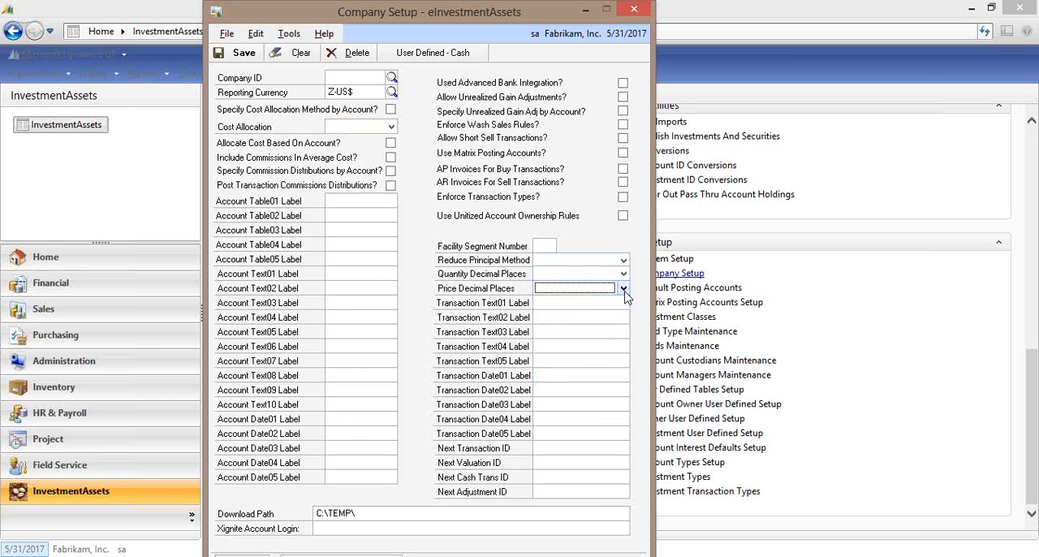
pyautogui.click(623, 289)
pyautogui.click(593, 333)
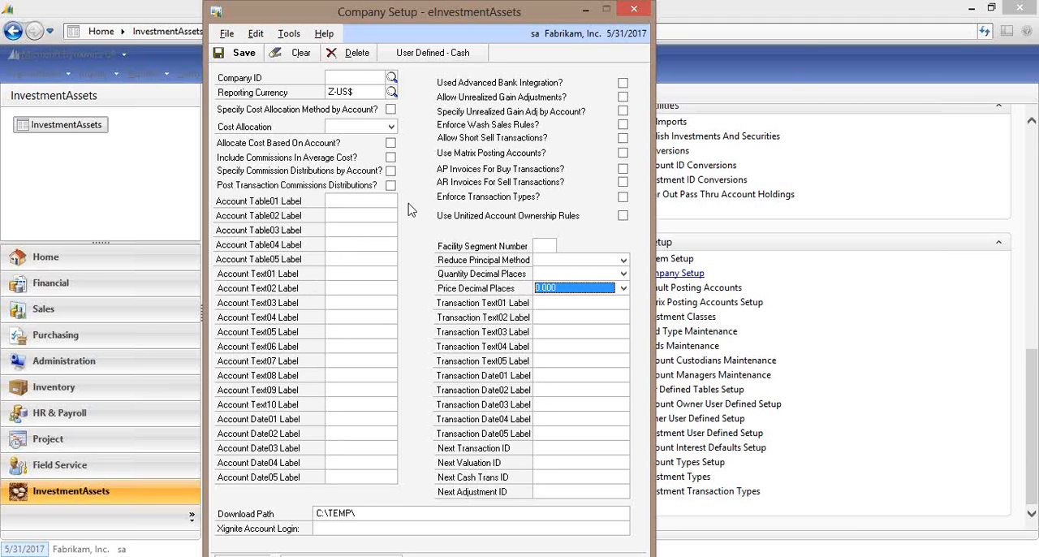
pyautogui.click(634, 11)
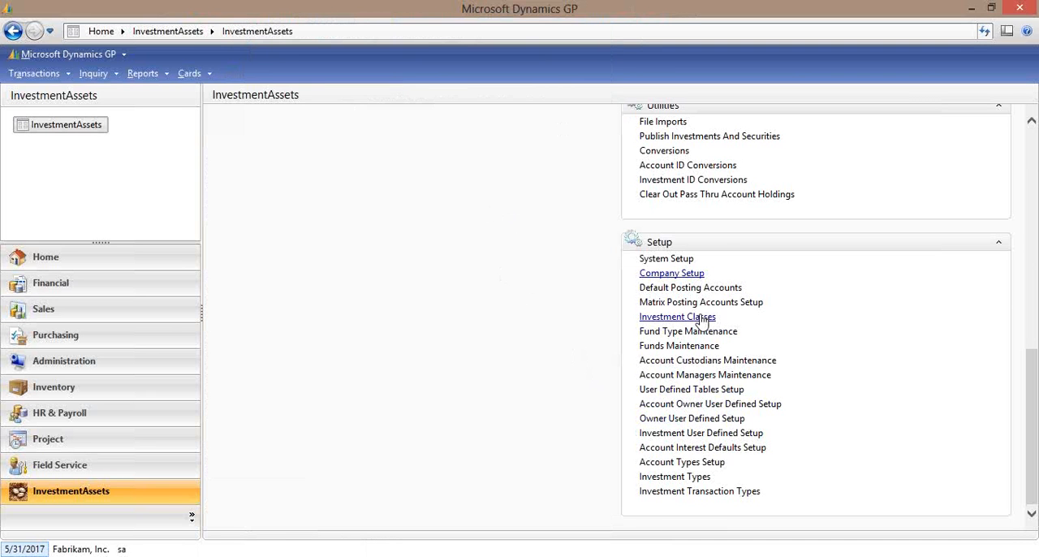
# Examine the Default Posting Accounts and Investment User Defined Setup windows, closing each without changes.
pyautogui.click(694, 288)
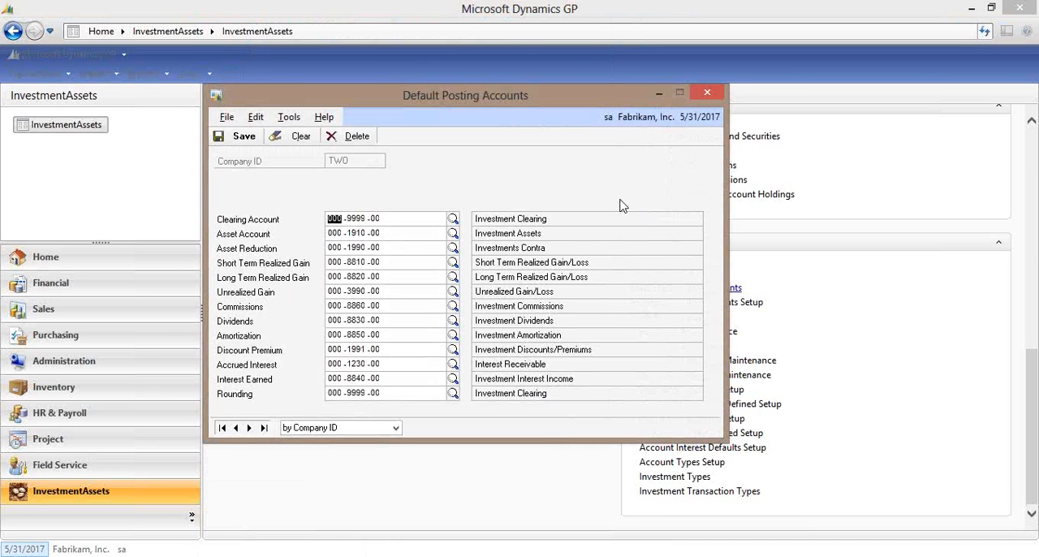
pyautogui.click(707, 94)
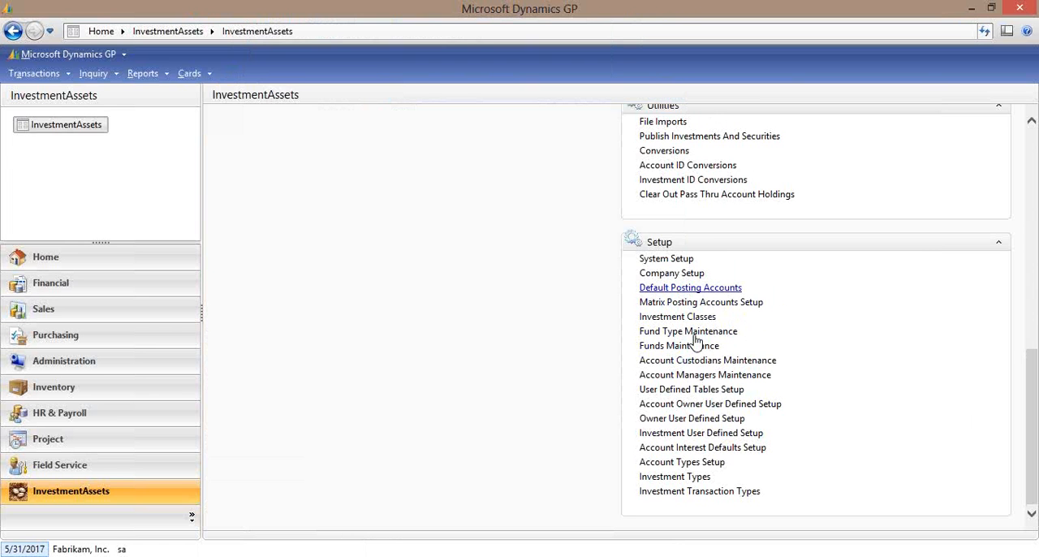
pyautogui.click(687, 434)
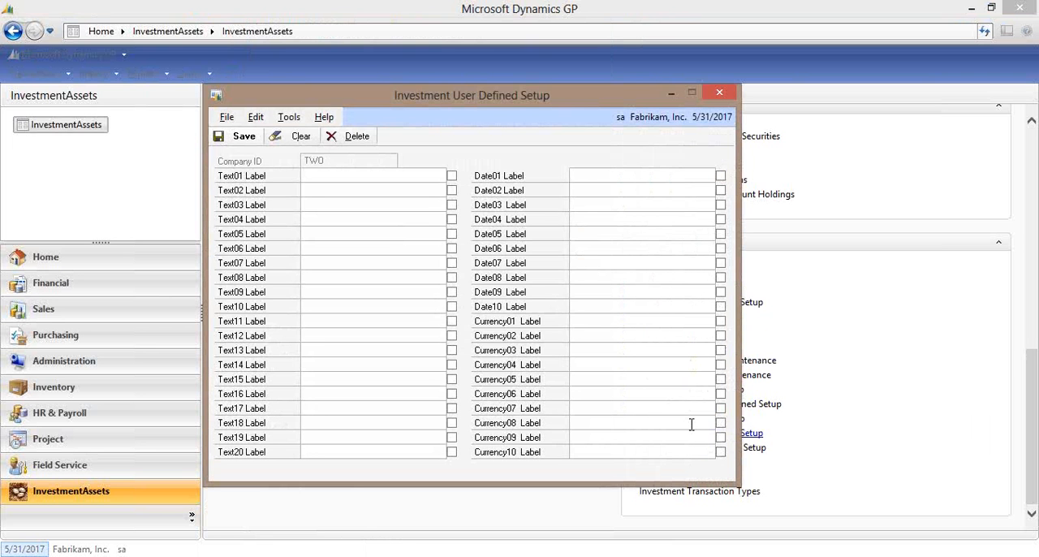
pyautogui.click(720, 92)
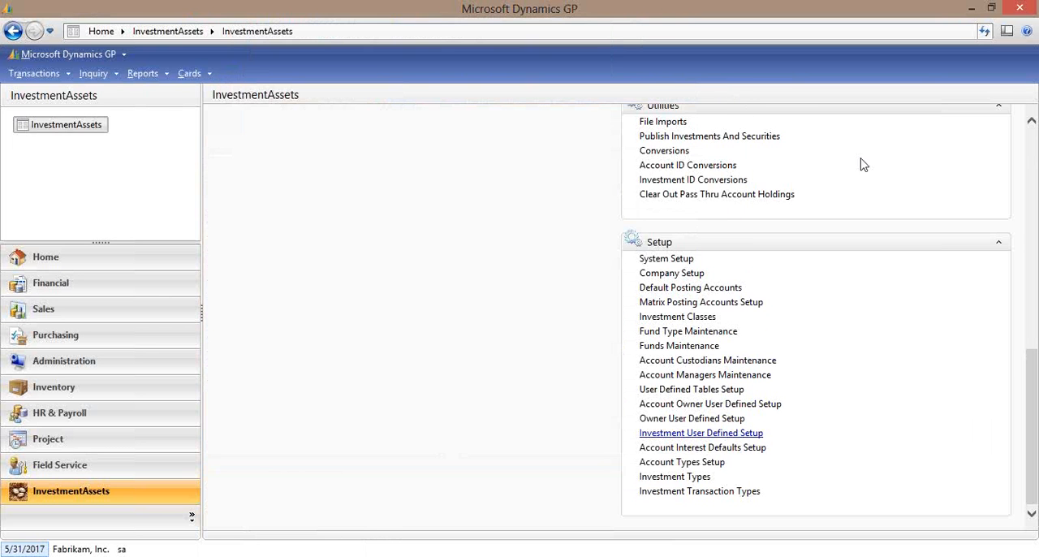
# Review the first record in Investments Maintenance and its user-defined fields, closing both windows.
pyautogui.click(1033, 143)
pyautogui.click(1033, 143)
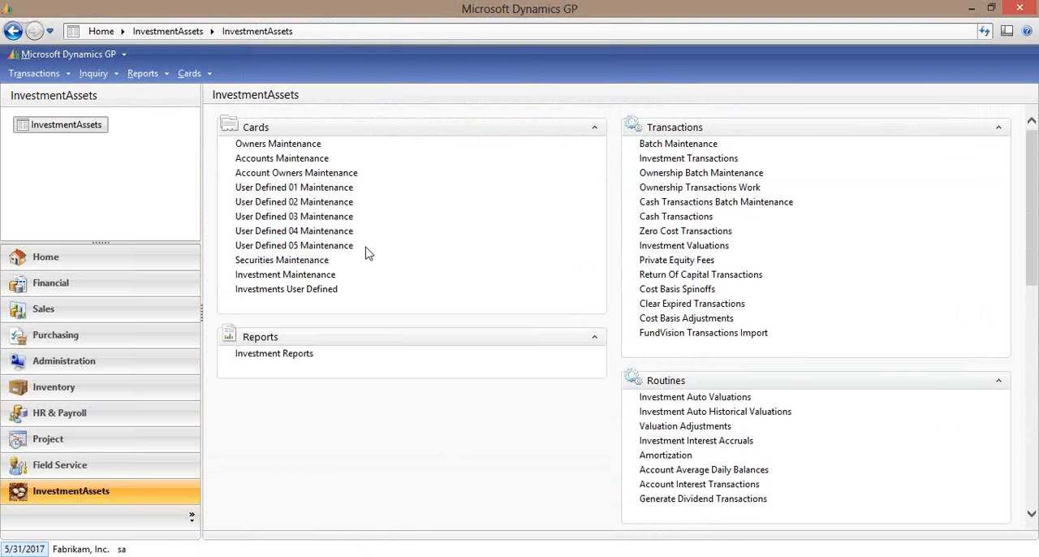
pyautogui.click(296, 276)
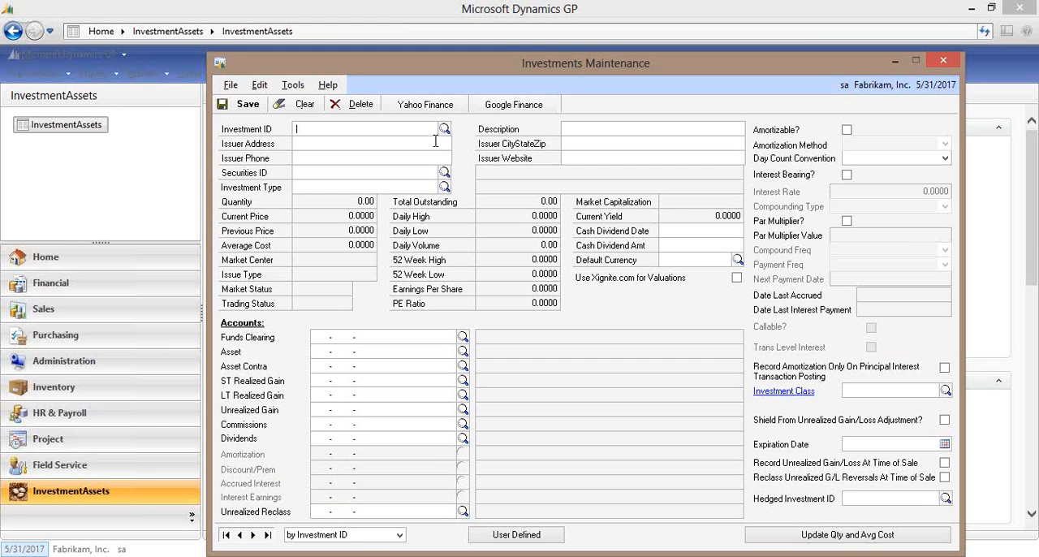
pyautogui.click(226, 535)
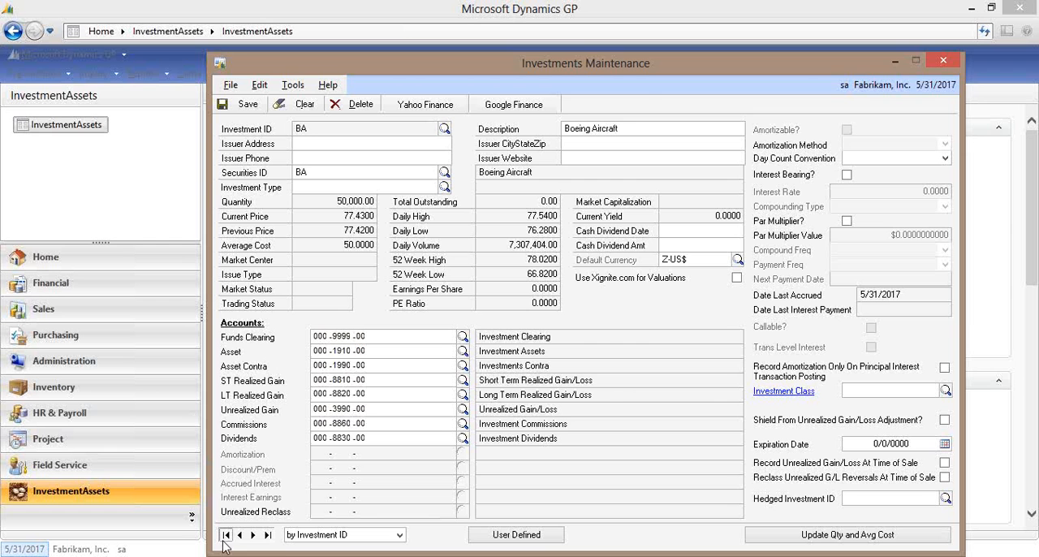
pyautogui.click(516, 535)
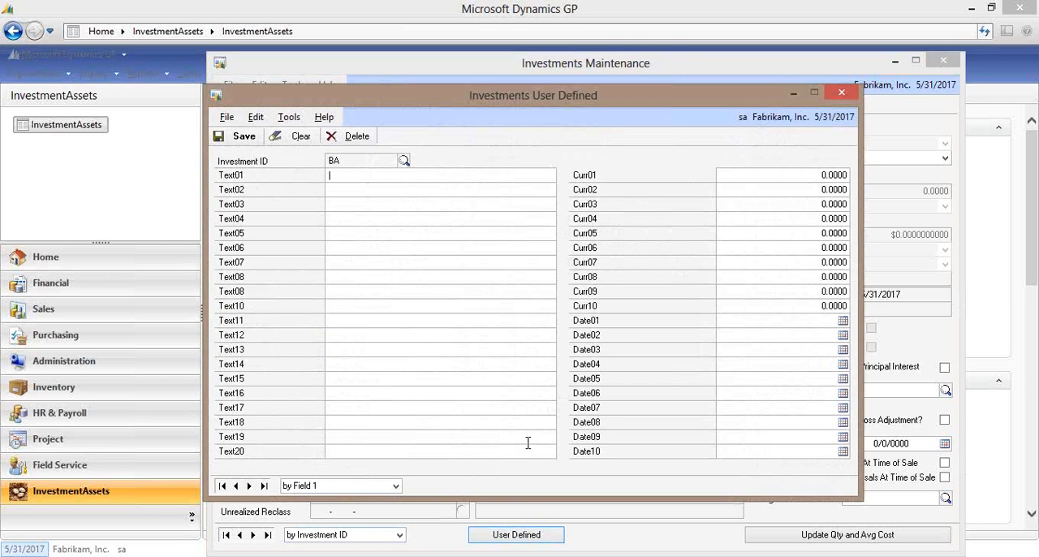
pyautogui.click(842, 93)
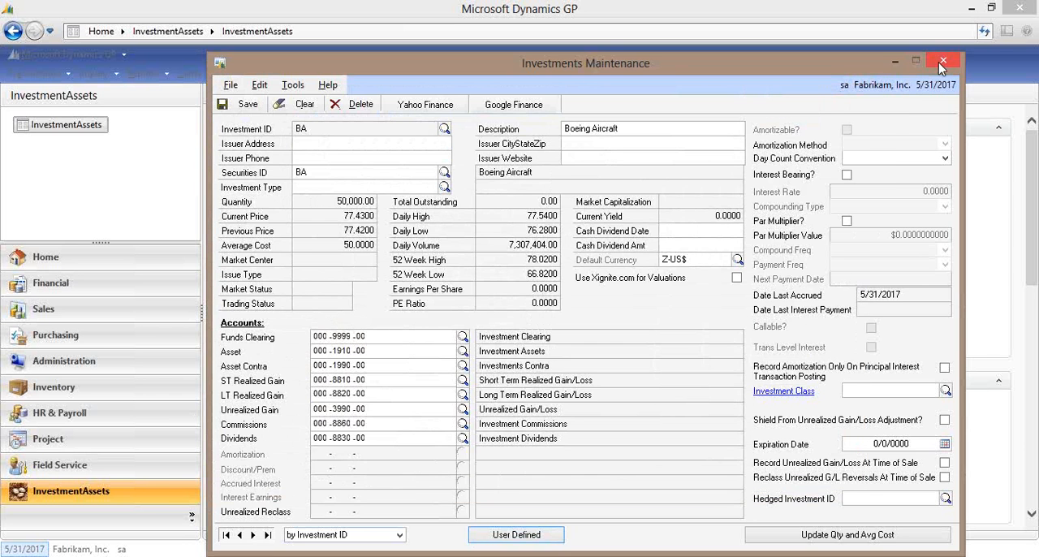
pyautogui.click(943, 60)
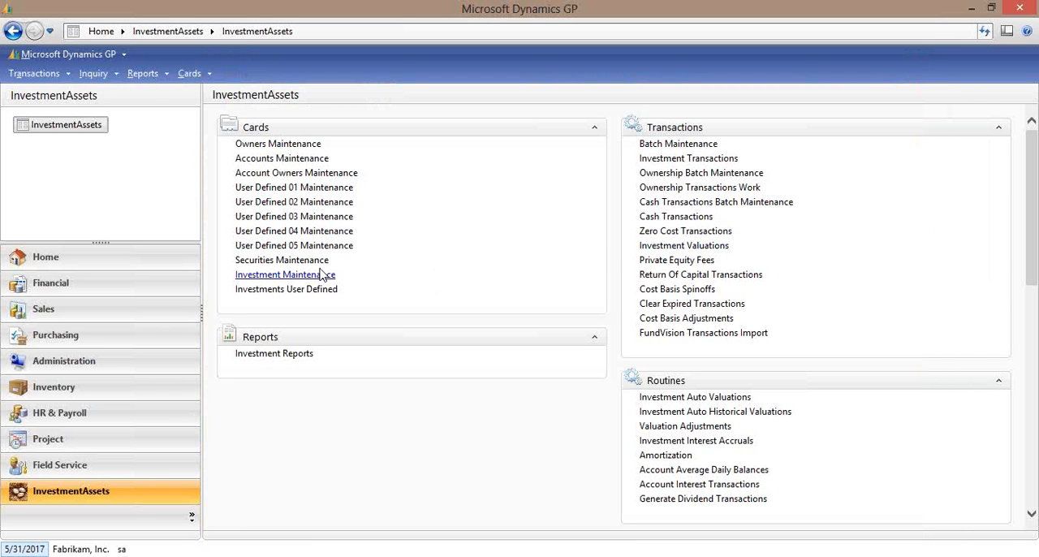
# Examine the Owners Maintenance, Account Owners Maintenance and Ownership Transactions windows, closing each without entering data.
pyautogui.click(283, 144)
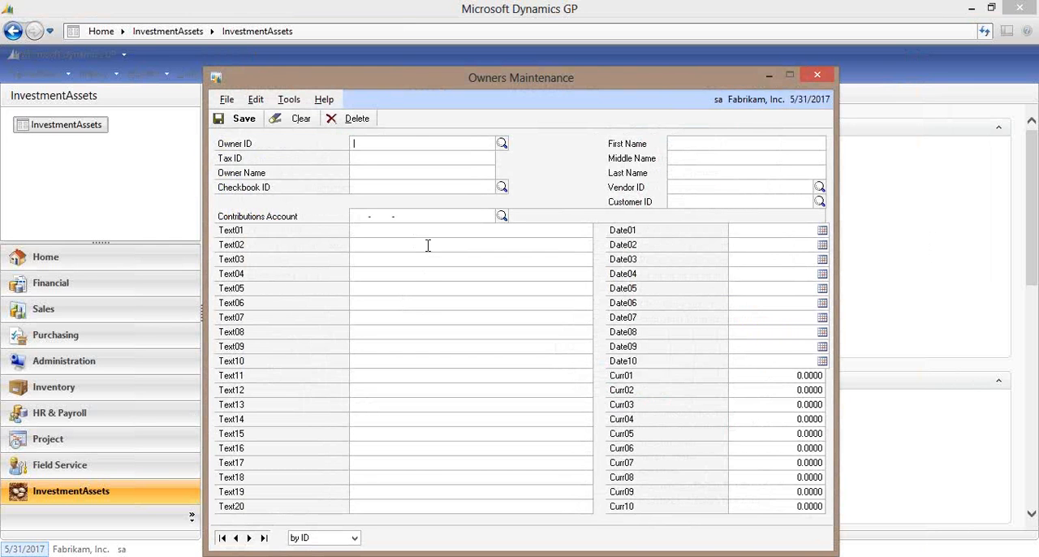
pyautogui.click(818, 76)
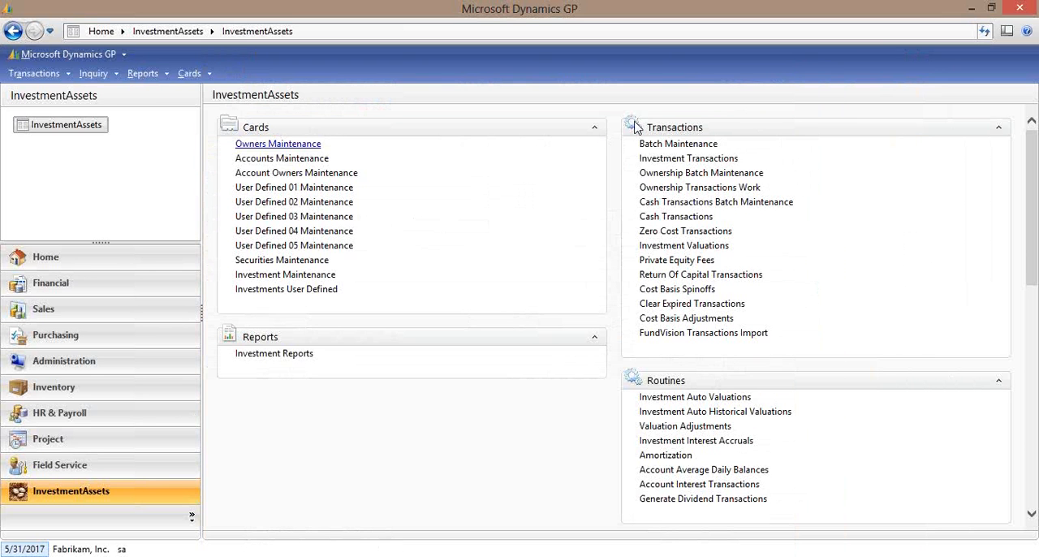
pyautogui.click(315, 173)
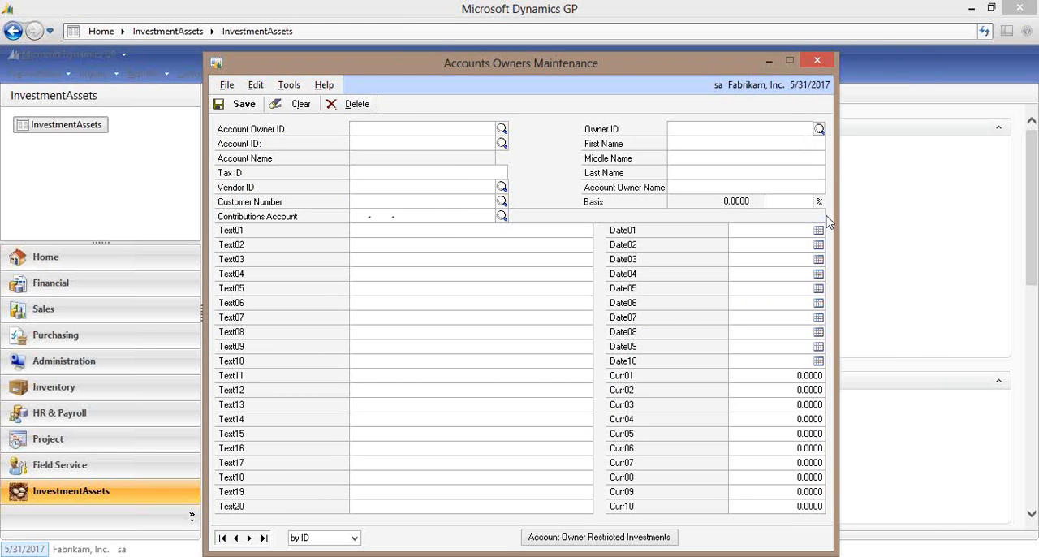
pyautogui.click(817, 62)
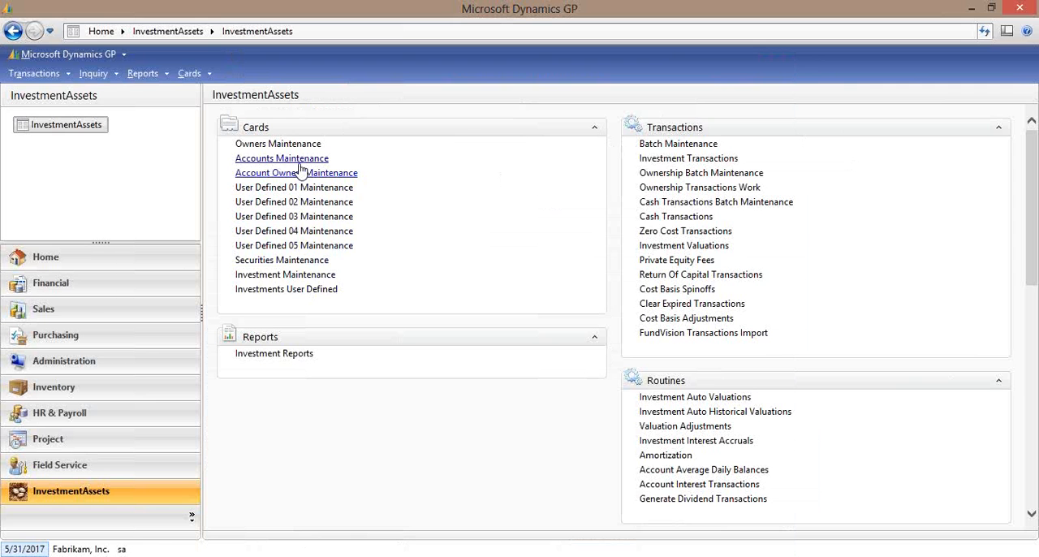
pyautogui.click(706, 189)
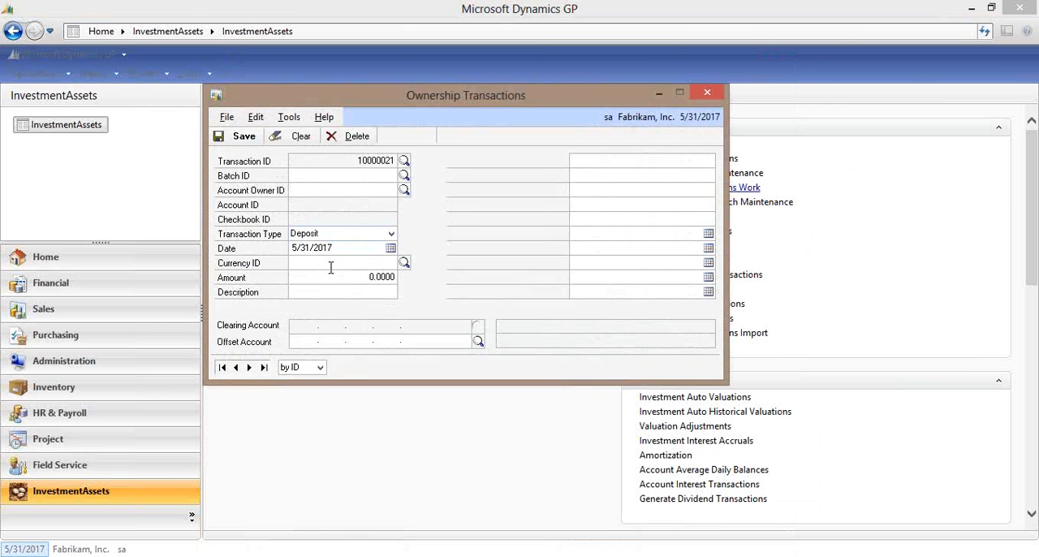
pyautogui.click(708, 96)
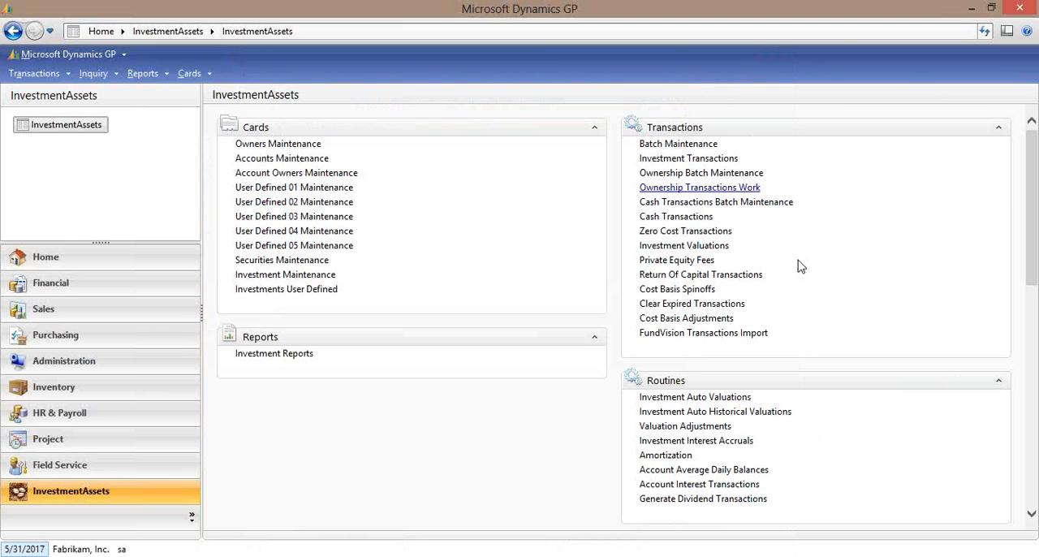
# Examine the available import types in the File Imports utility, and close it without importing.
pyautogui.scroll(-5, 1037, 469)
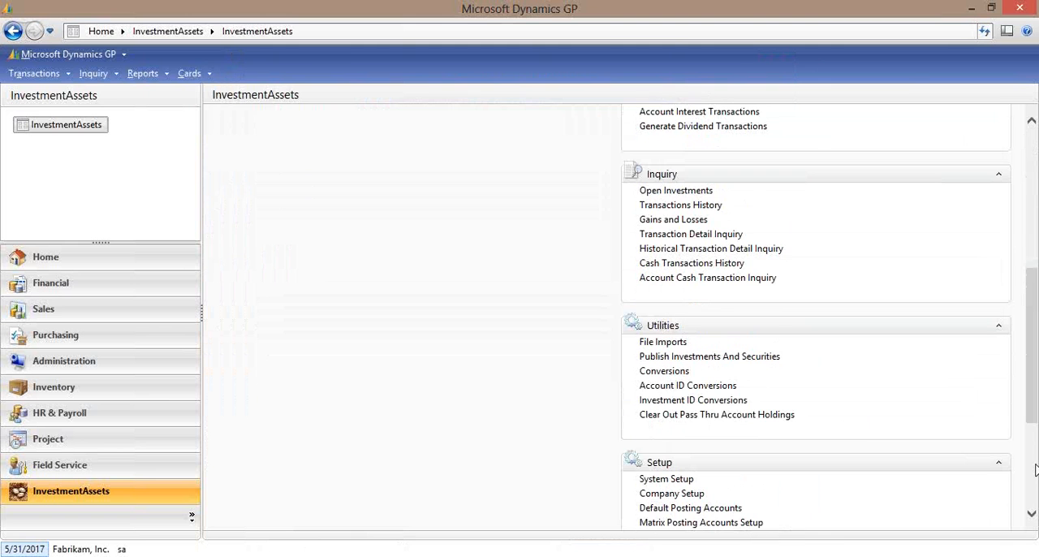
pyautogui.click(664, 342)
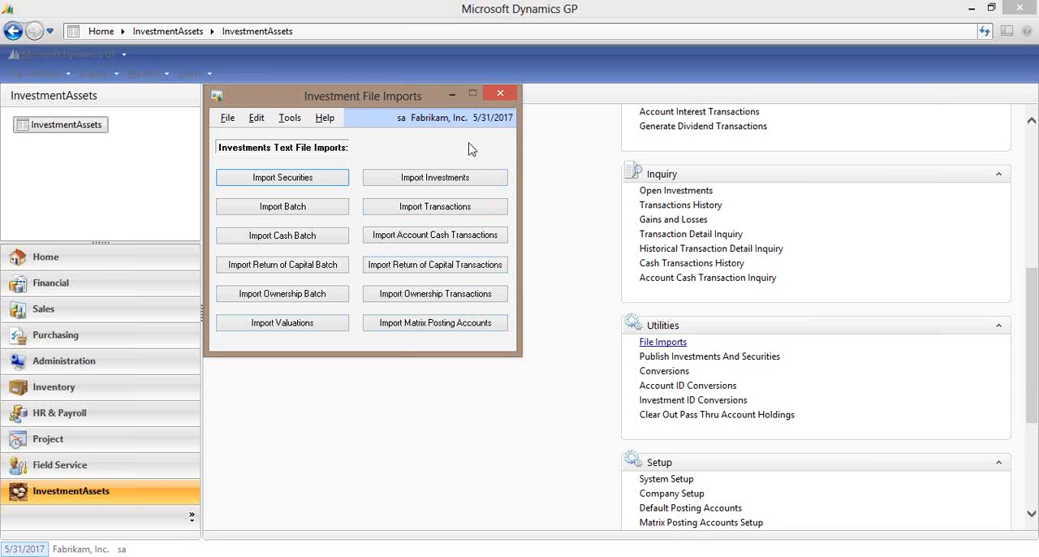
pyautogui.click(501, 95)
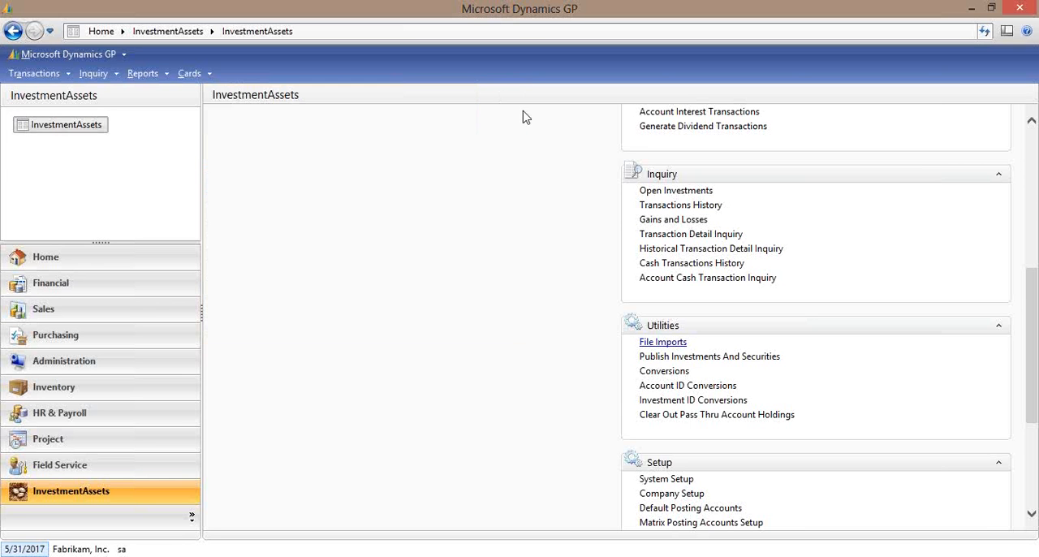